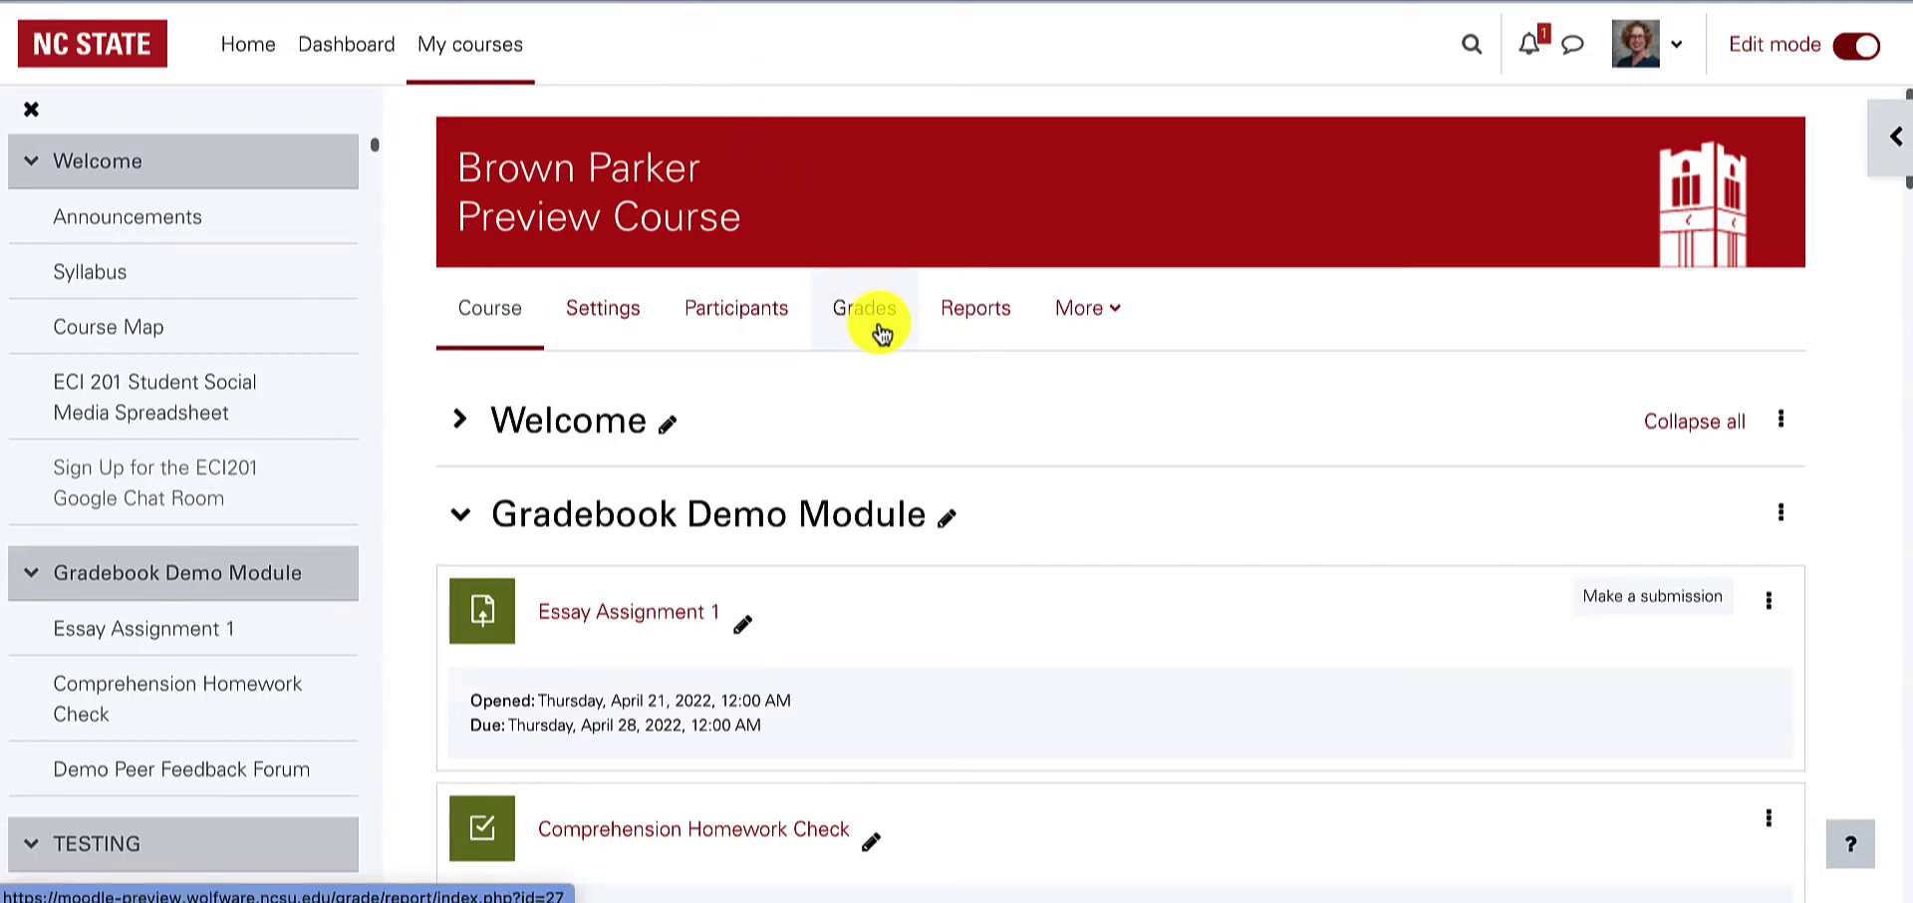
Step: Open the course's grader report and review its grade categories, assignment columns and student rows
{"action": "left_click", "coordinate": [881, 333]}
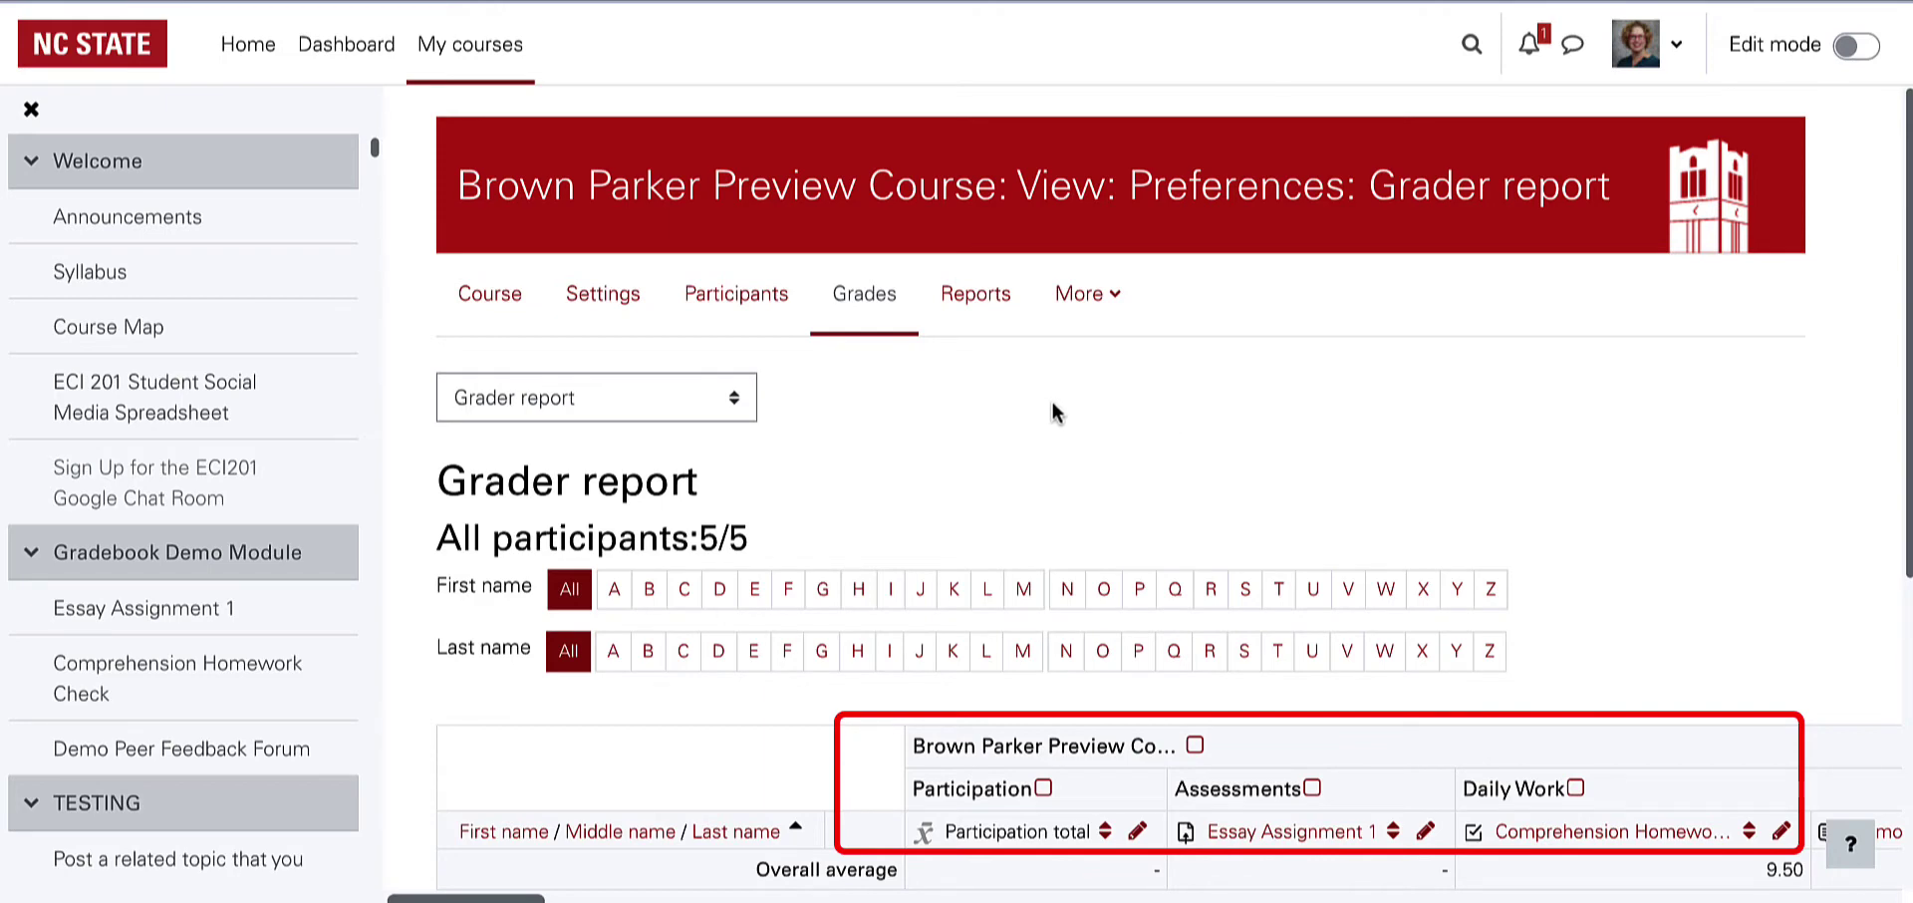
{"action": "scroll", "coordinate": [1052, 409], "scroll_direction": "down", "scroll_amount": 3}
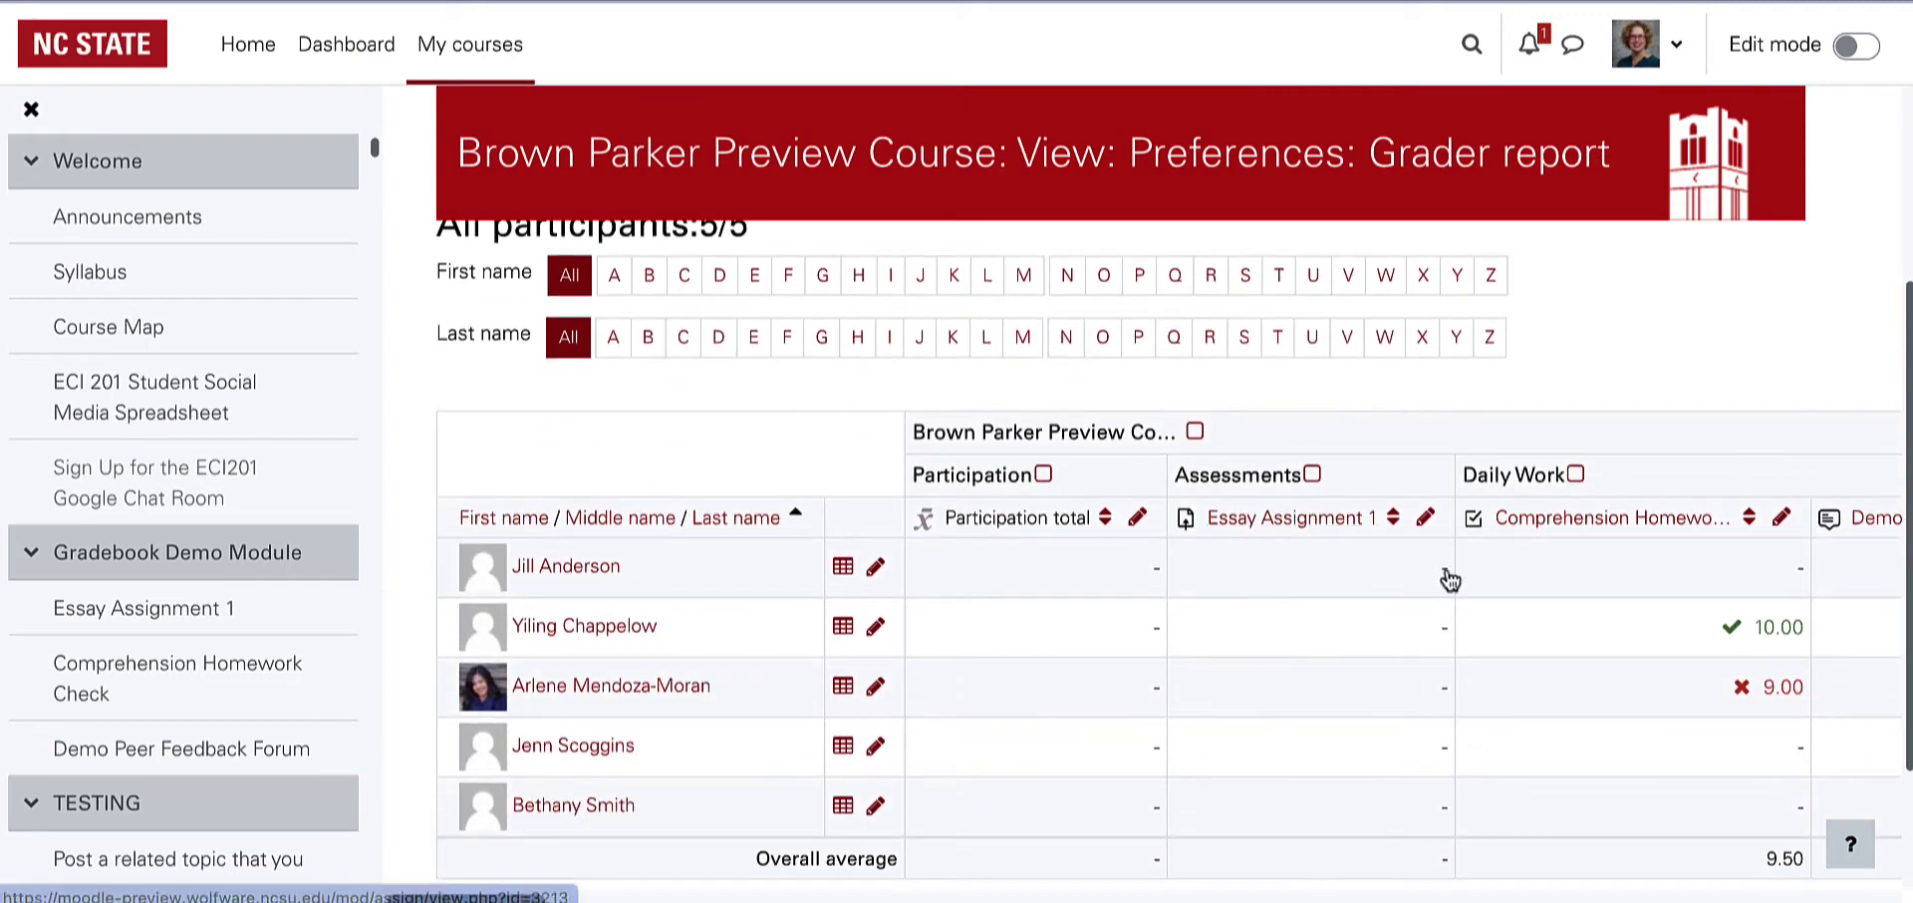
{"action": "scroll", "coordinate": [1591, 583], "scroll_direction": "right", "scroll_amount": 2}
{"action": "scroll", "coordinate": [1591, 583], "scroll_direction": "right", "scroll_amount": 2}
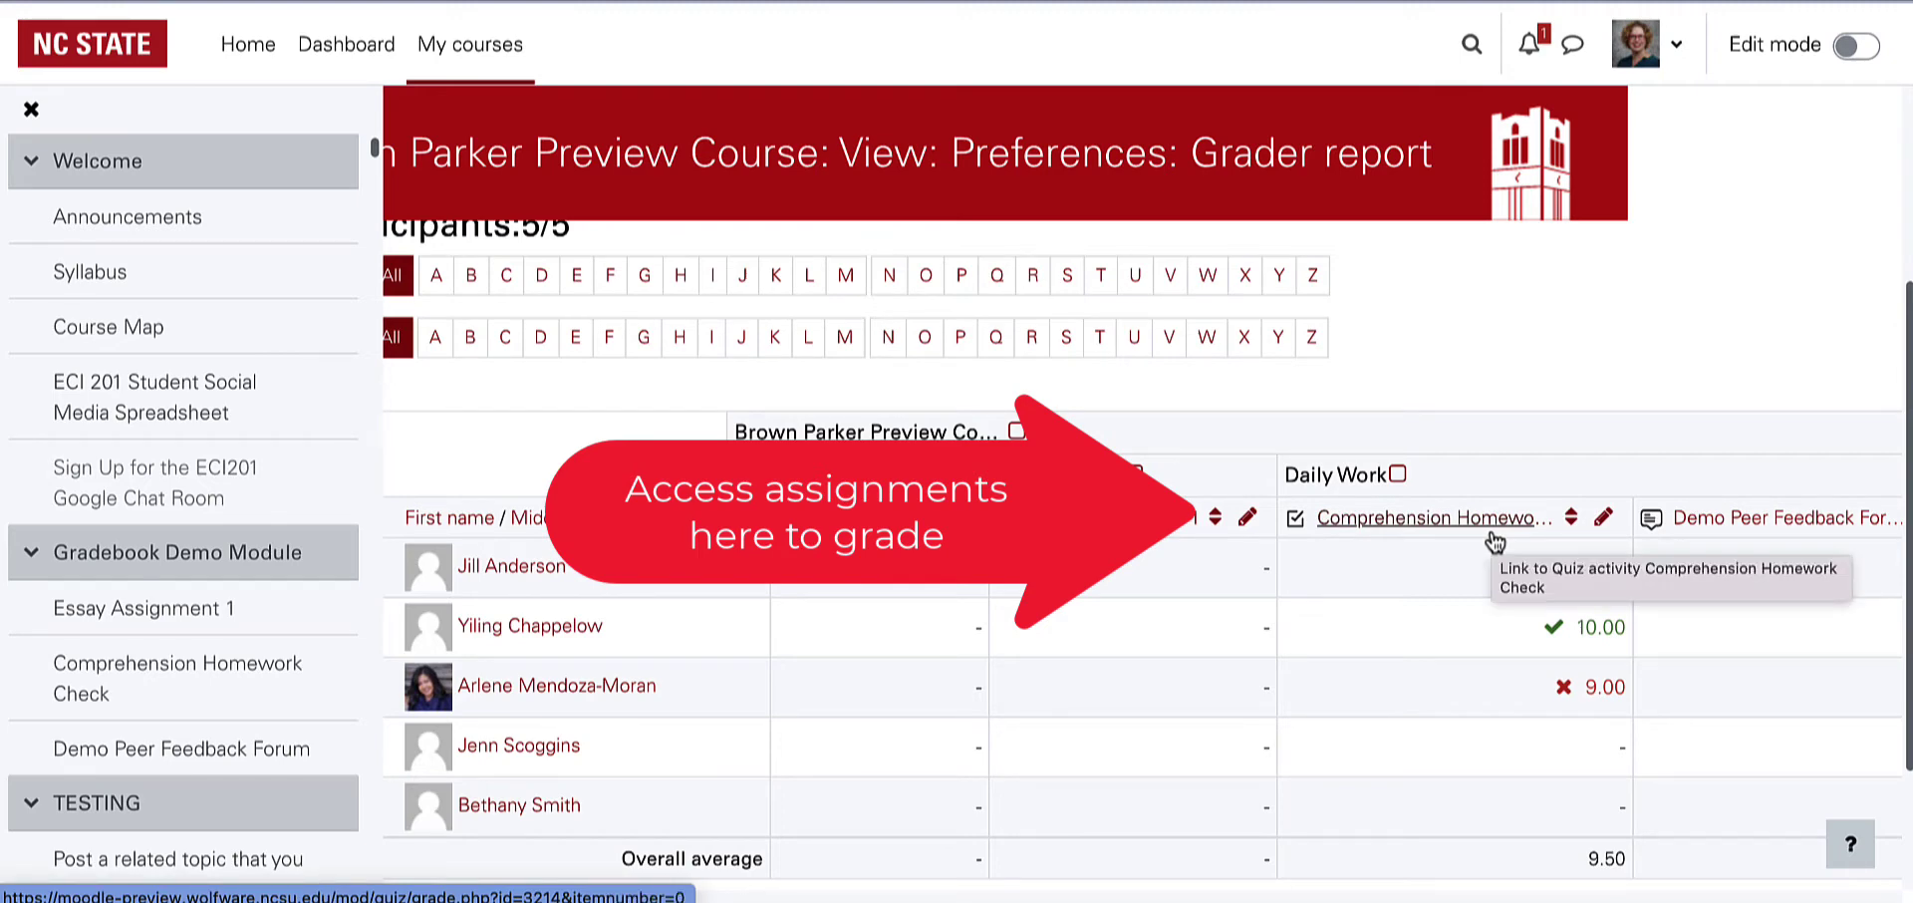
{"action": "scroll", "coordinate": [670, 377], "scroll_direction": "left", "scroll_amount": 3}
{"action": "scroll", "coordinate": [670, 376], "scroll_direction": "up", "scroll_amount": 3}
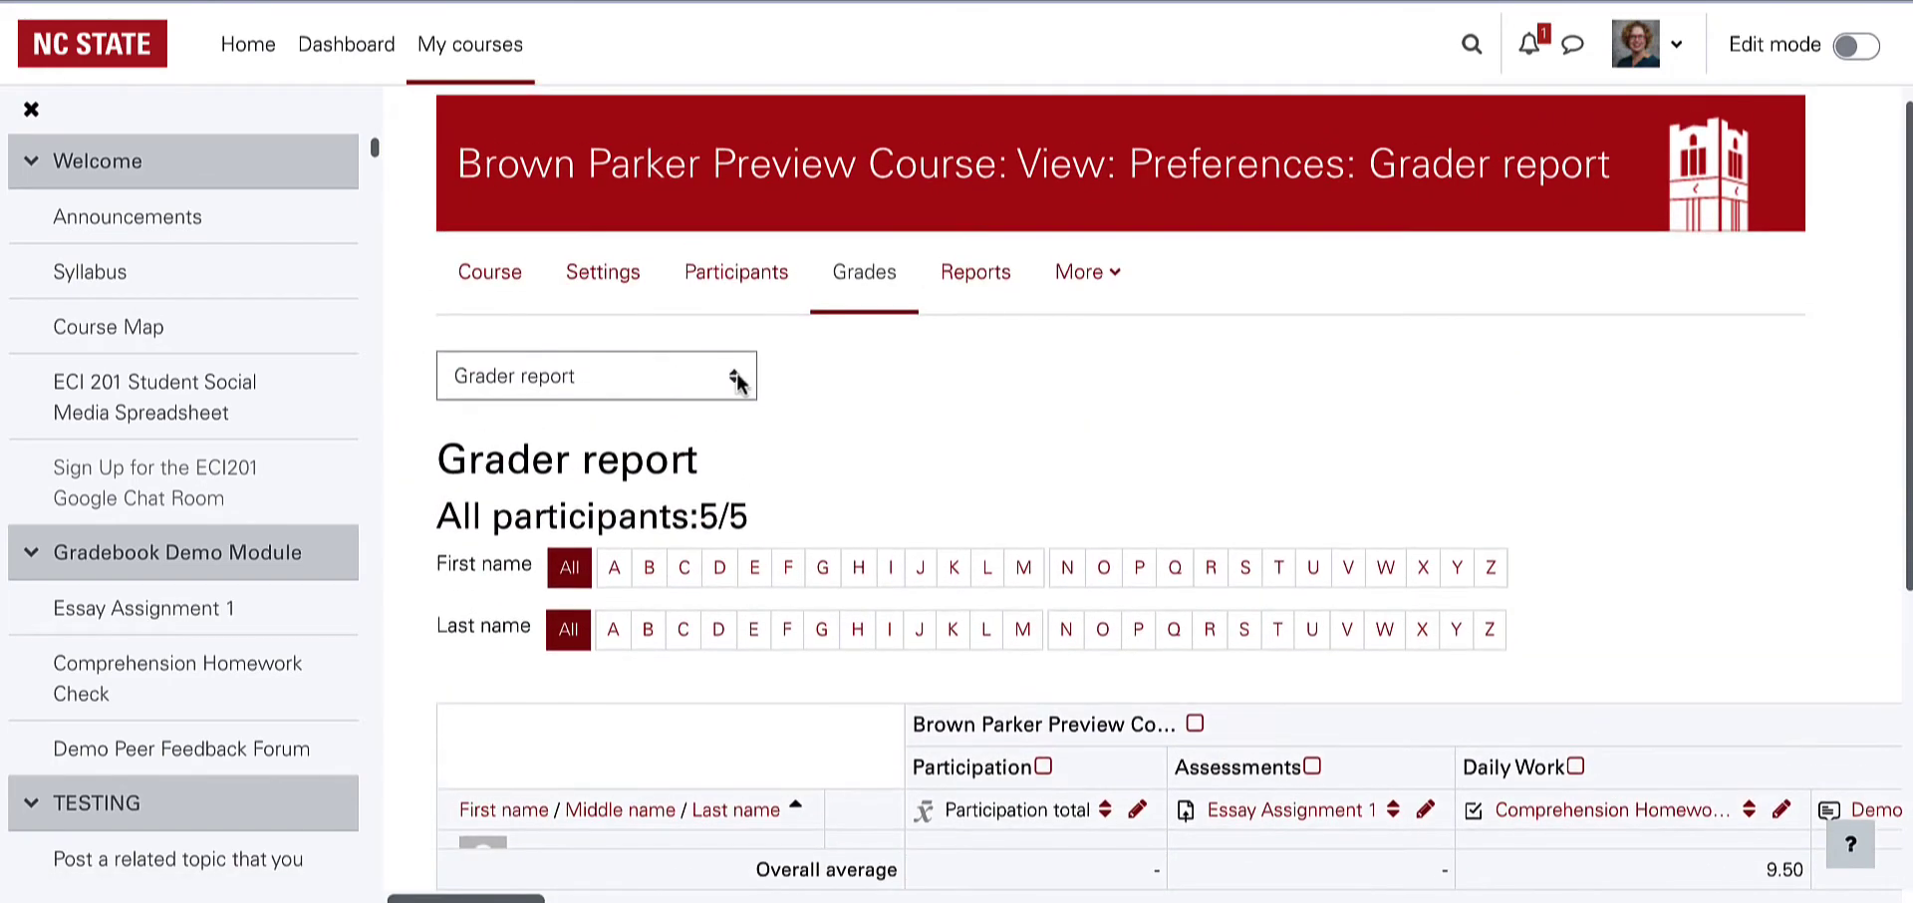
Step: Open the gradebook setup and start a new grade item named Speech Practice
{"action": "left_click", "coordinate": [742, 383]}
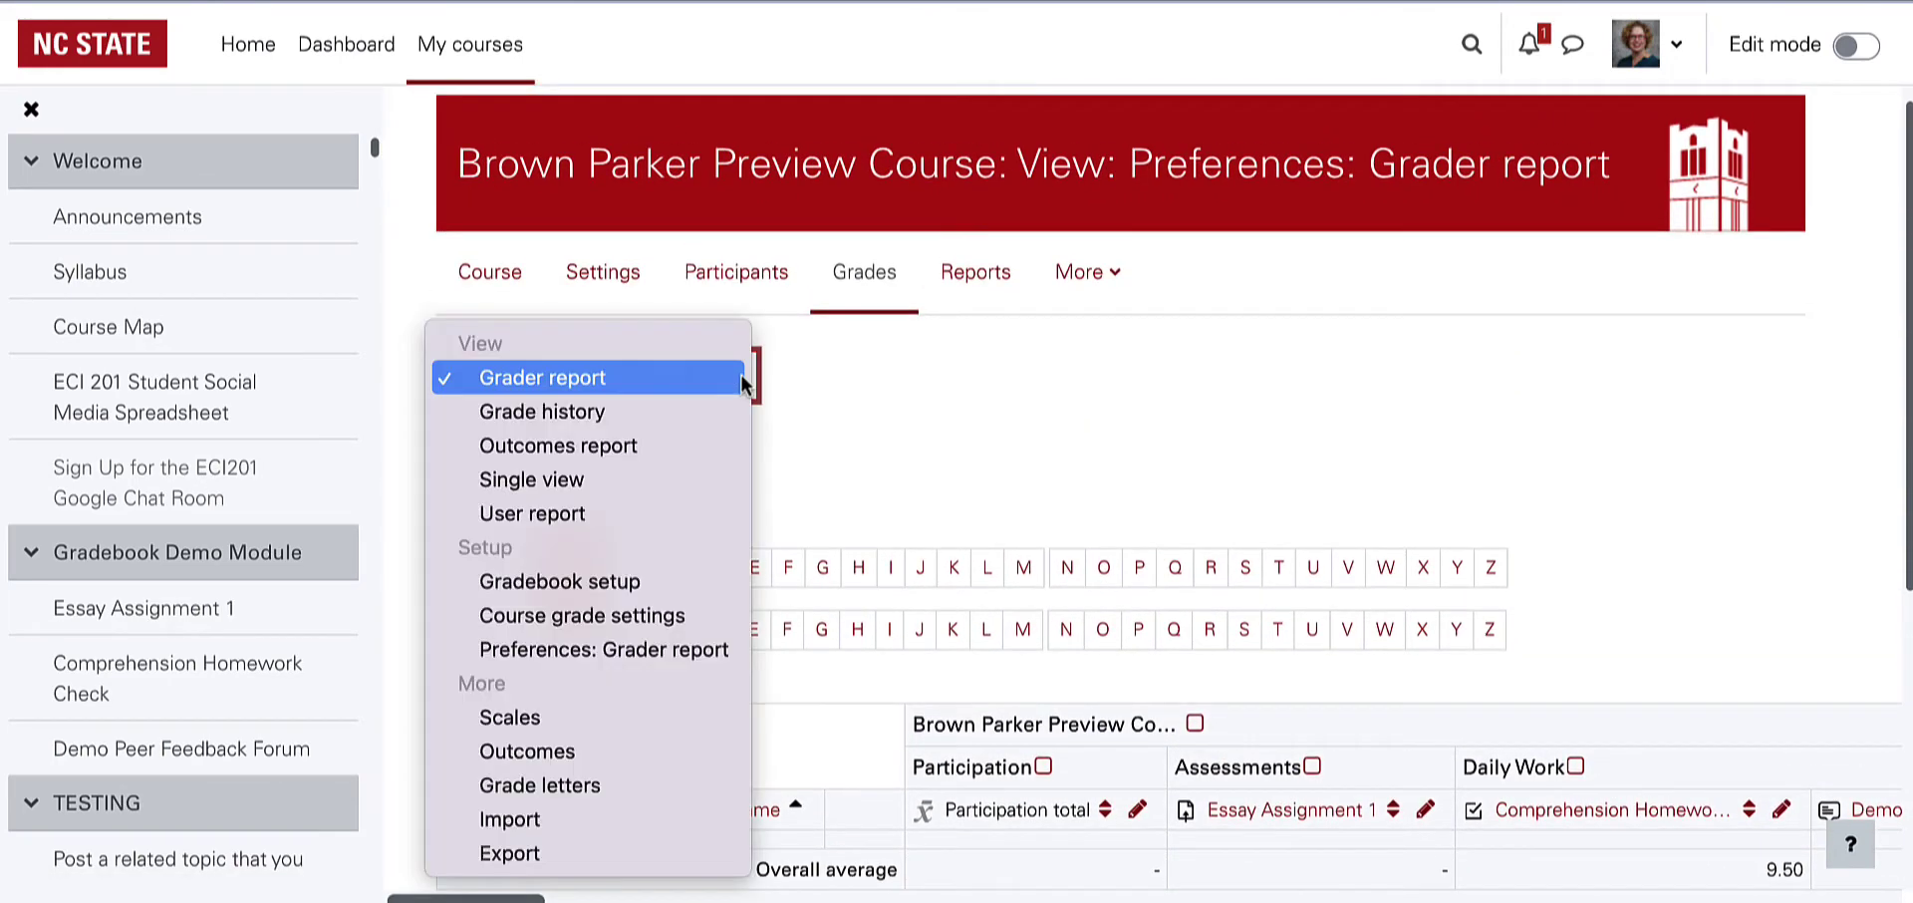
{"action": "left_click", "coordinate": [628, 582]}
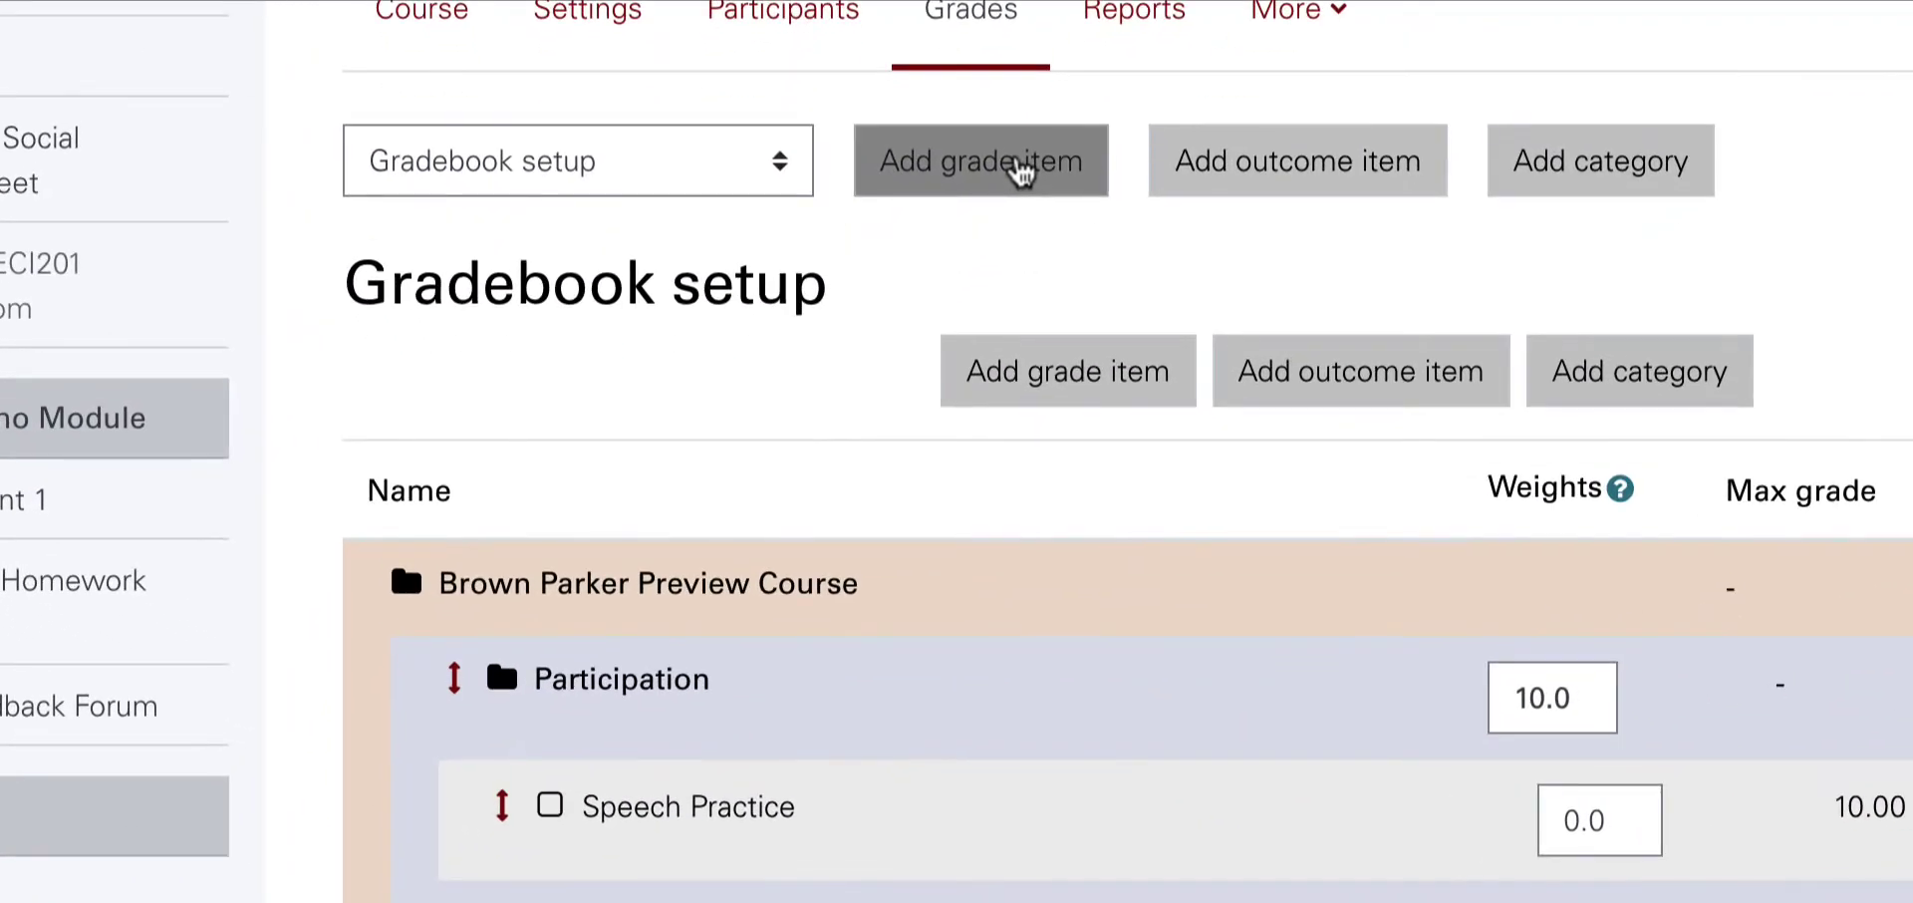
{"action": "left_click", "coordinate": [1021, 171]}
{"action": "left_click", "coordinate": [978, 370]}
{"action": "type", "text": "Speech Practice"}
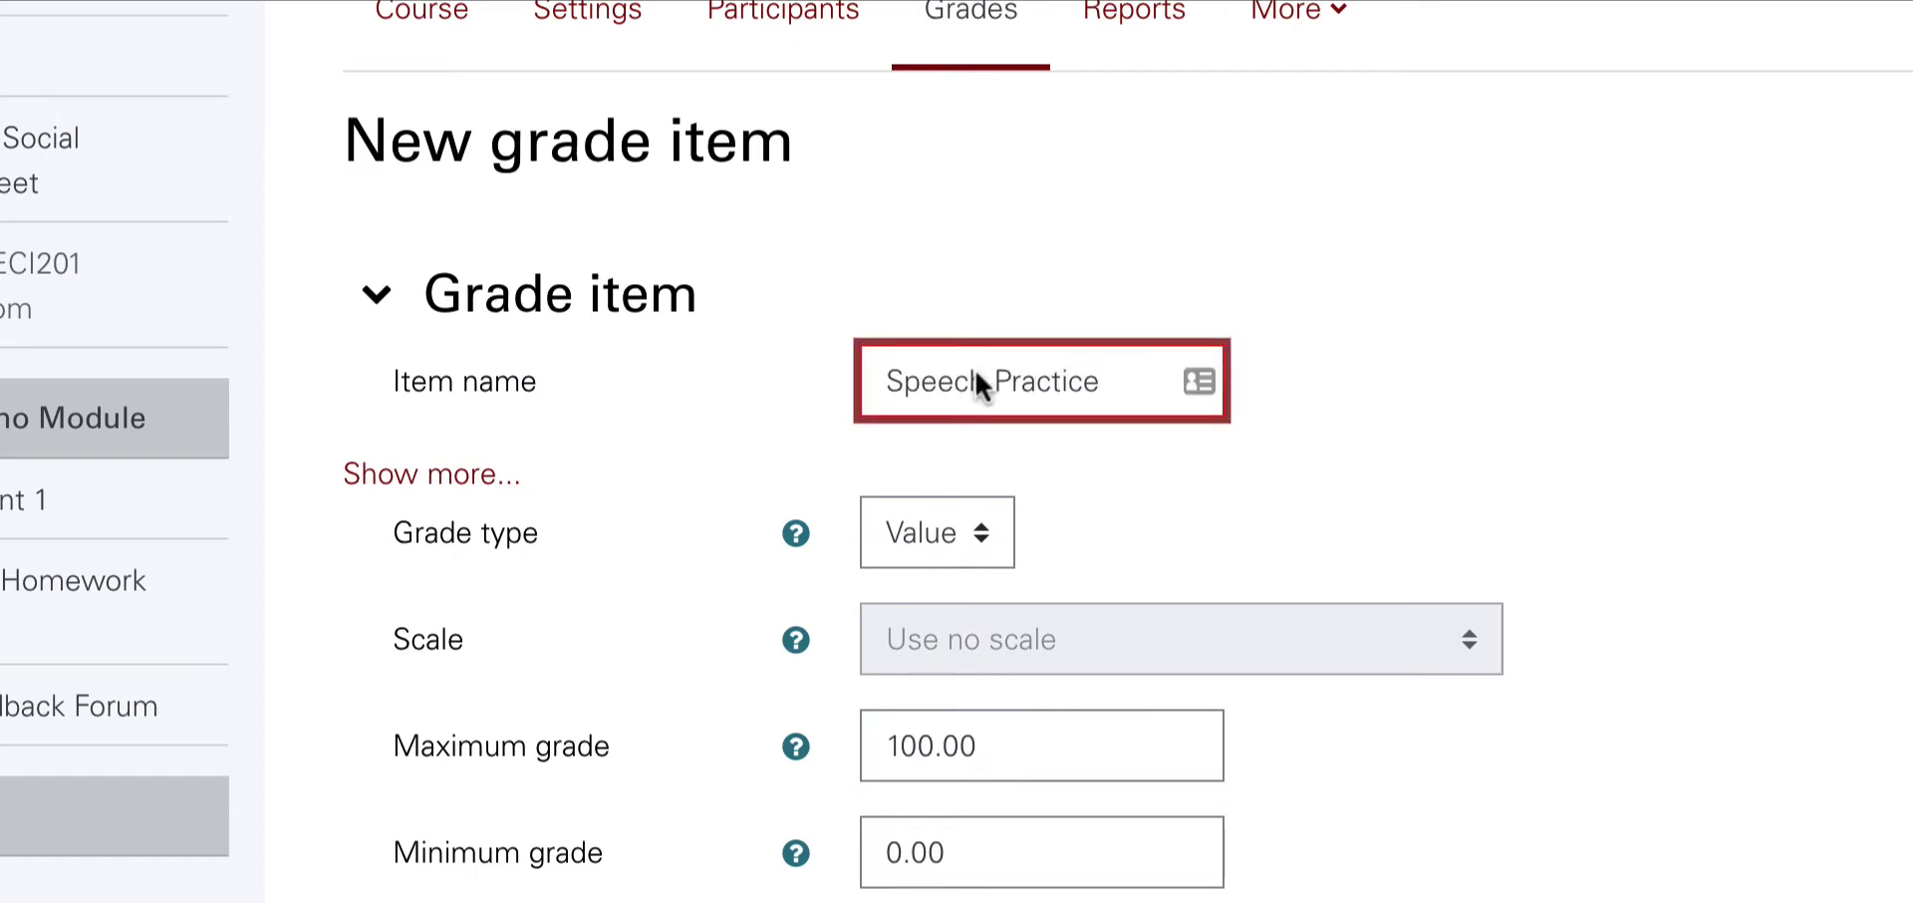
Step: Use the Value grade type for the new item and set its maximum grade to 10.00
{"action": "scroll", "coordinate": [977, 384], "scroll_direction": "down", "scroll_amount": 4}
{"action": "left_click", "coordinate": [969, 129]}
{"action": "left_click", "coordinate": [968, 130]}
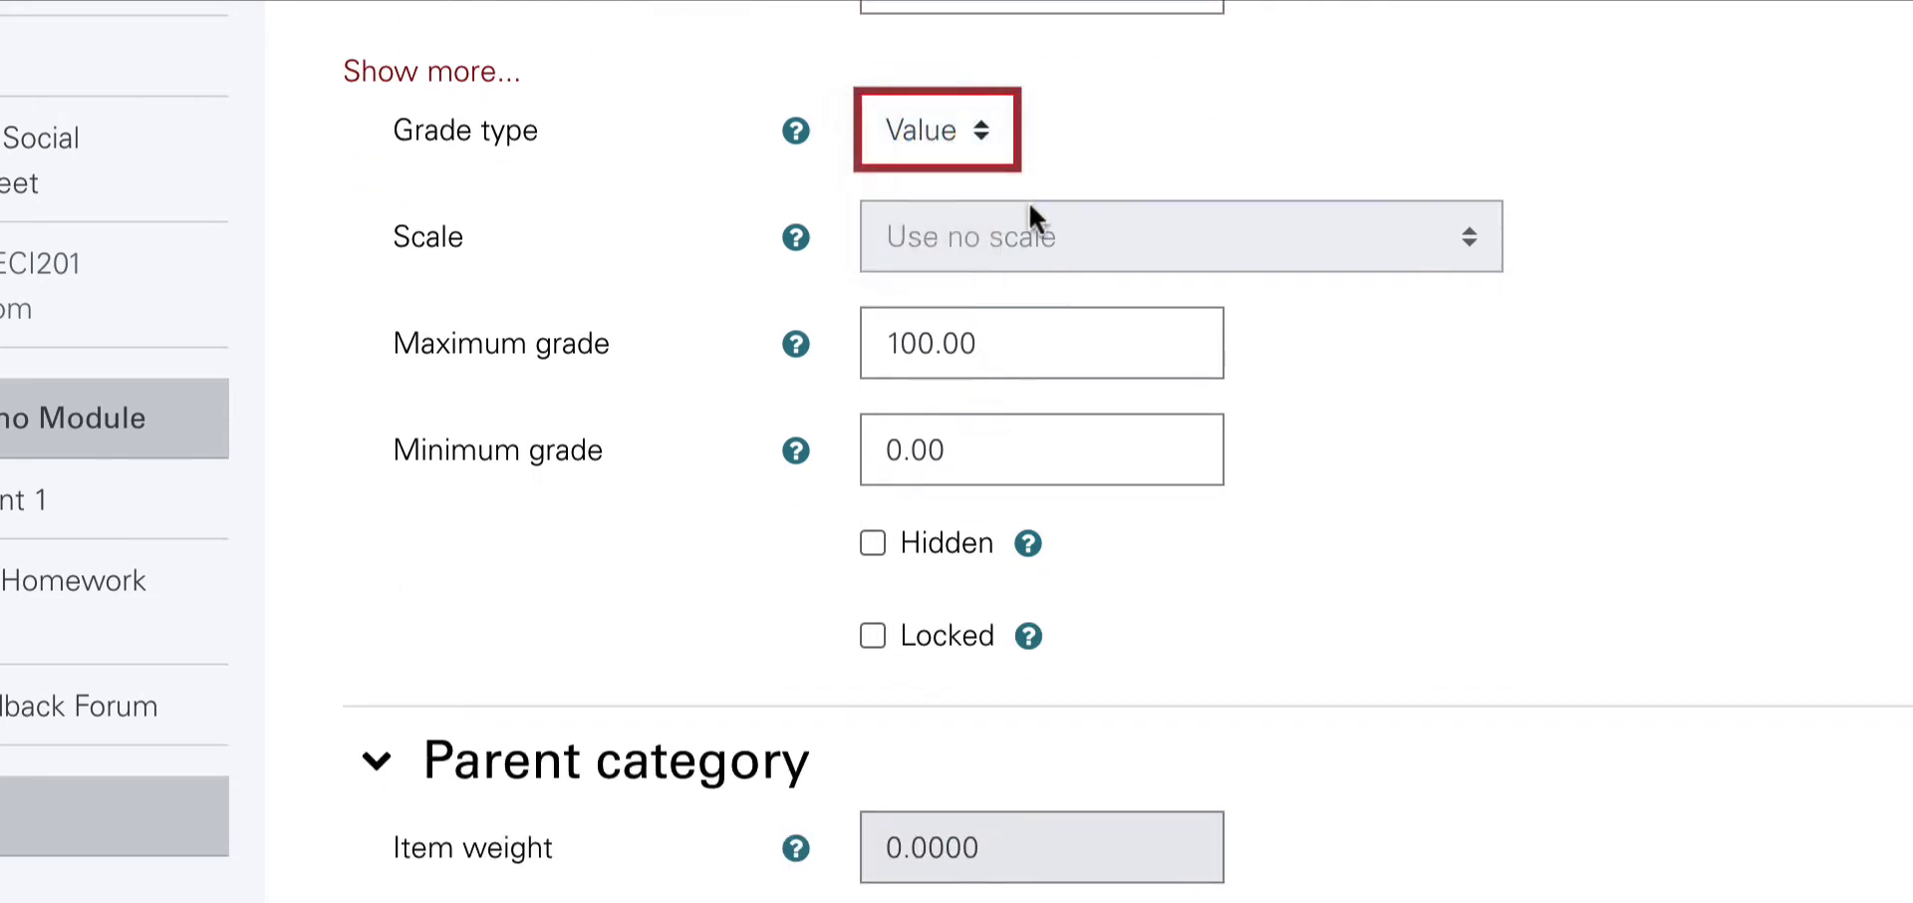
{"action": "scroll", "coordinate": [1027, 204], "scroll_direction": "down", "scroll_amount": 2}
{"action": "left_click", "coordinate": [930, 189]}
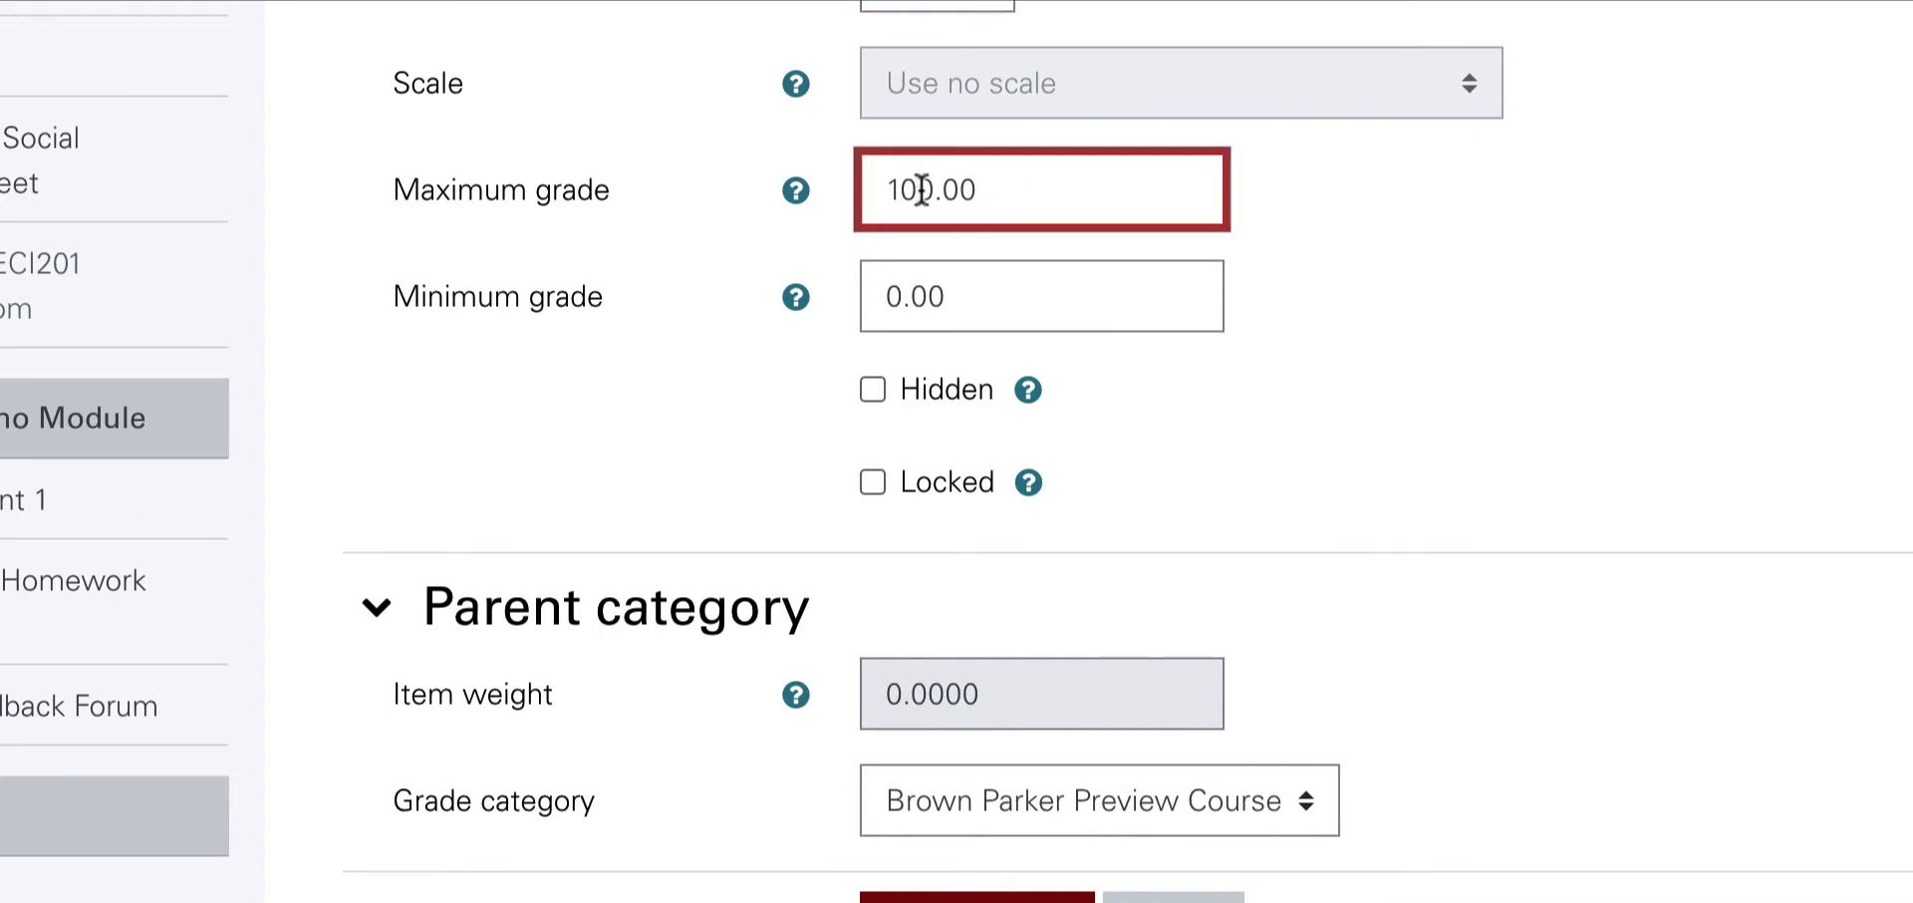
{"action": "key", "text": "BackSpace"}
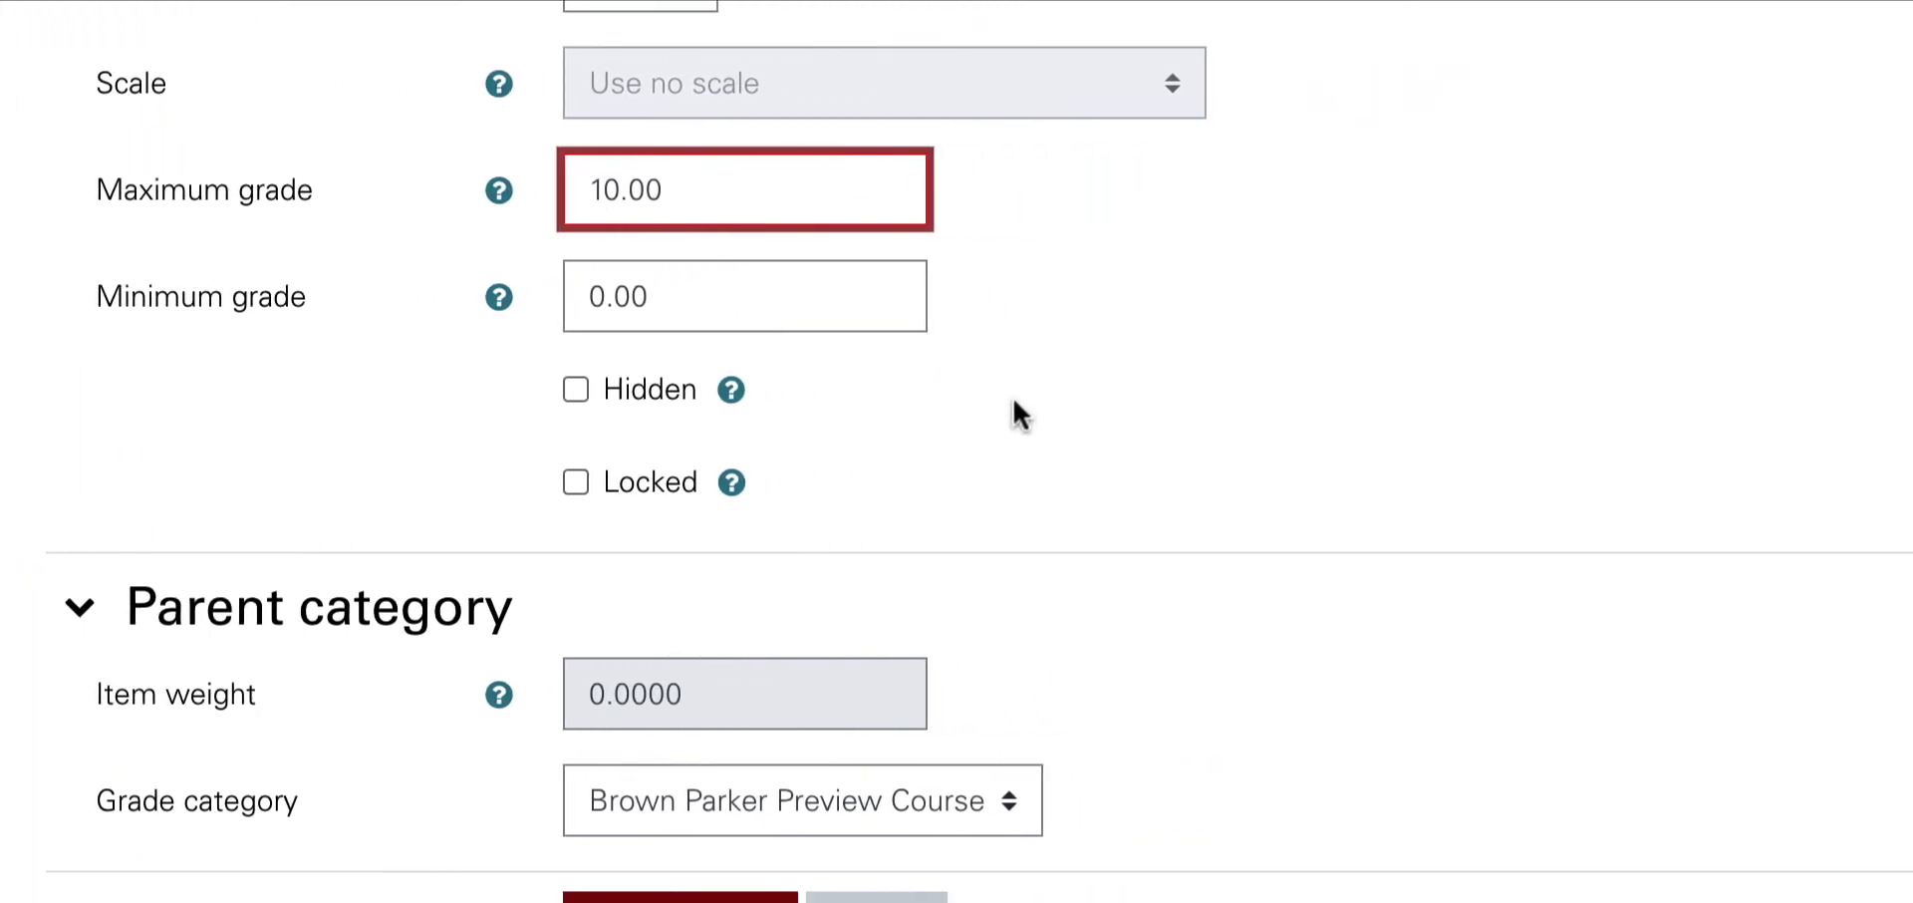
{"action": "left_click", "coordinate": [1164, 403]}
Step: Assign the Speech Practice item to the Participation grade category
{"action": "scroll", "coordinate": [1163, 404], "scroll_direction": "down", "scroll_amount": 1}
{"action": "scroll", "coordinate": [1012, 408], "scroll_direction": "down", "scroll_amount": 2}
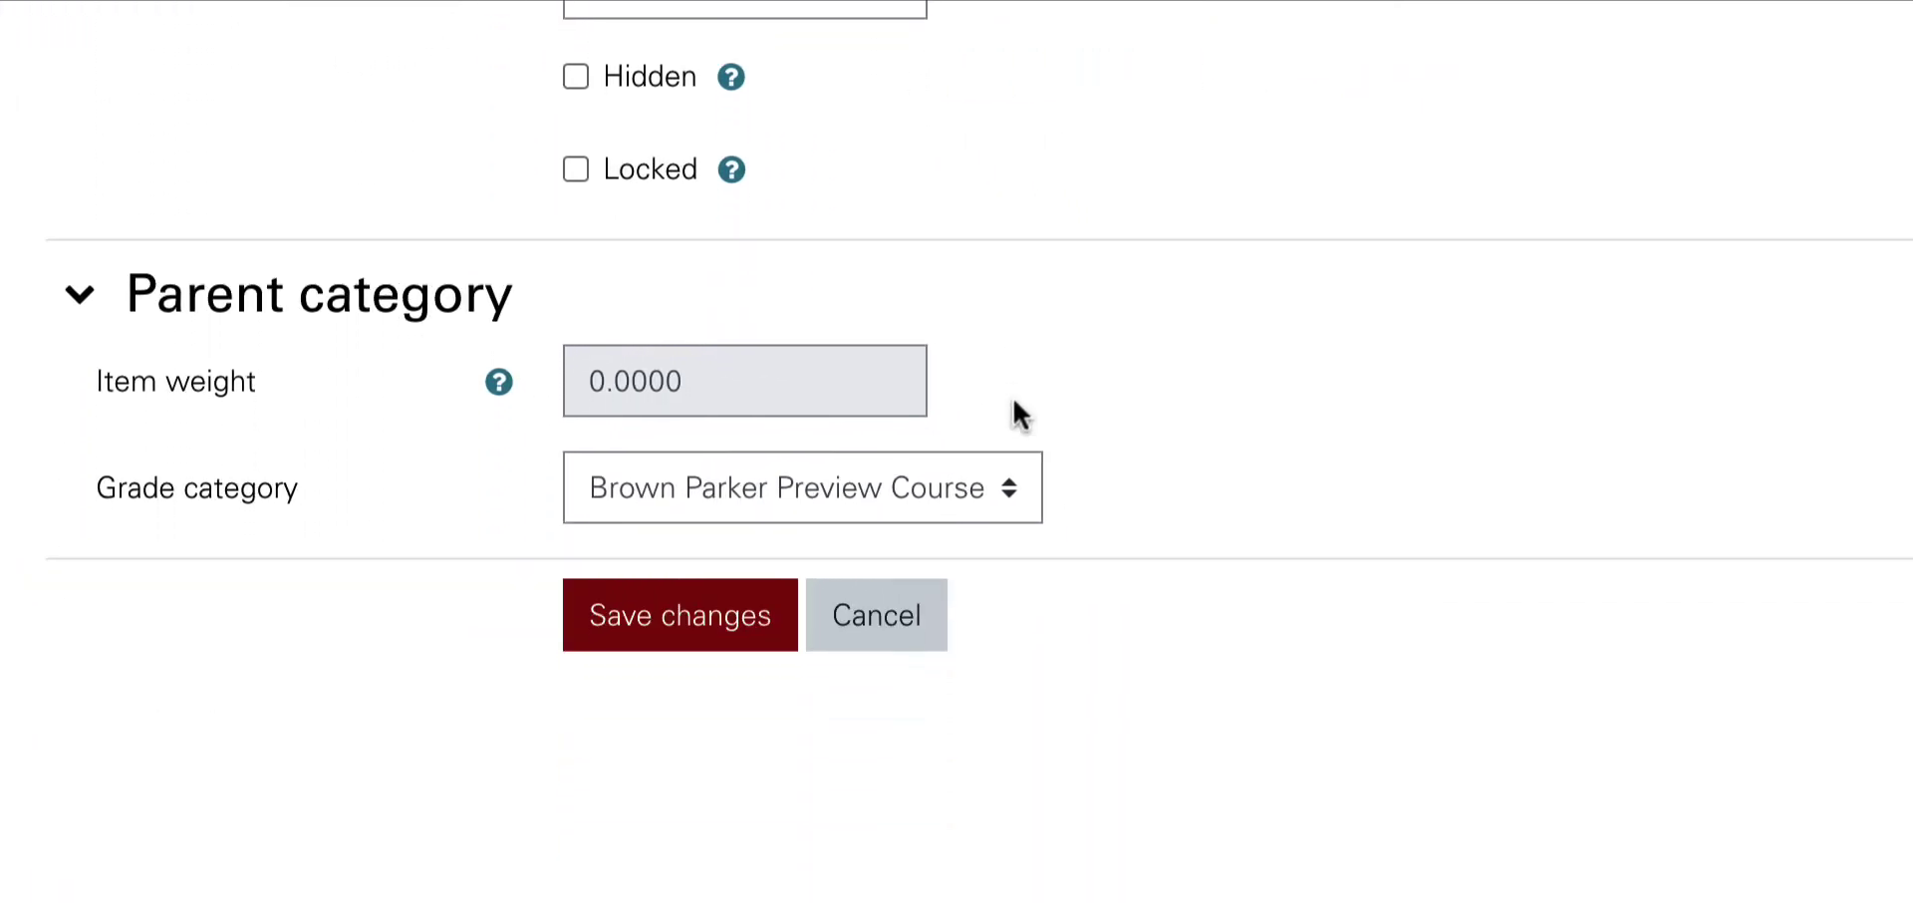
{"action": "left_click", "coordinate": [957, 498]}
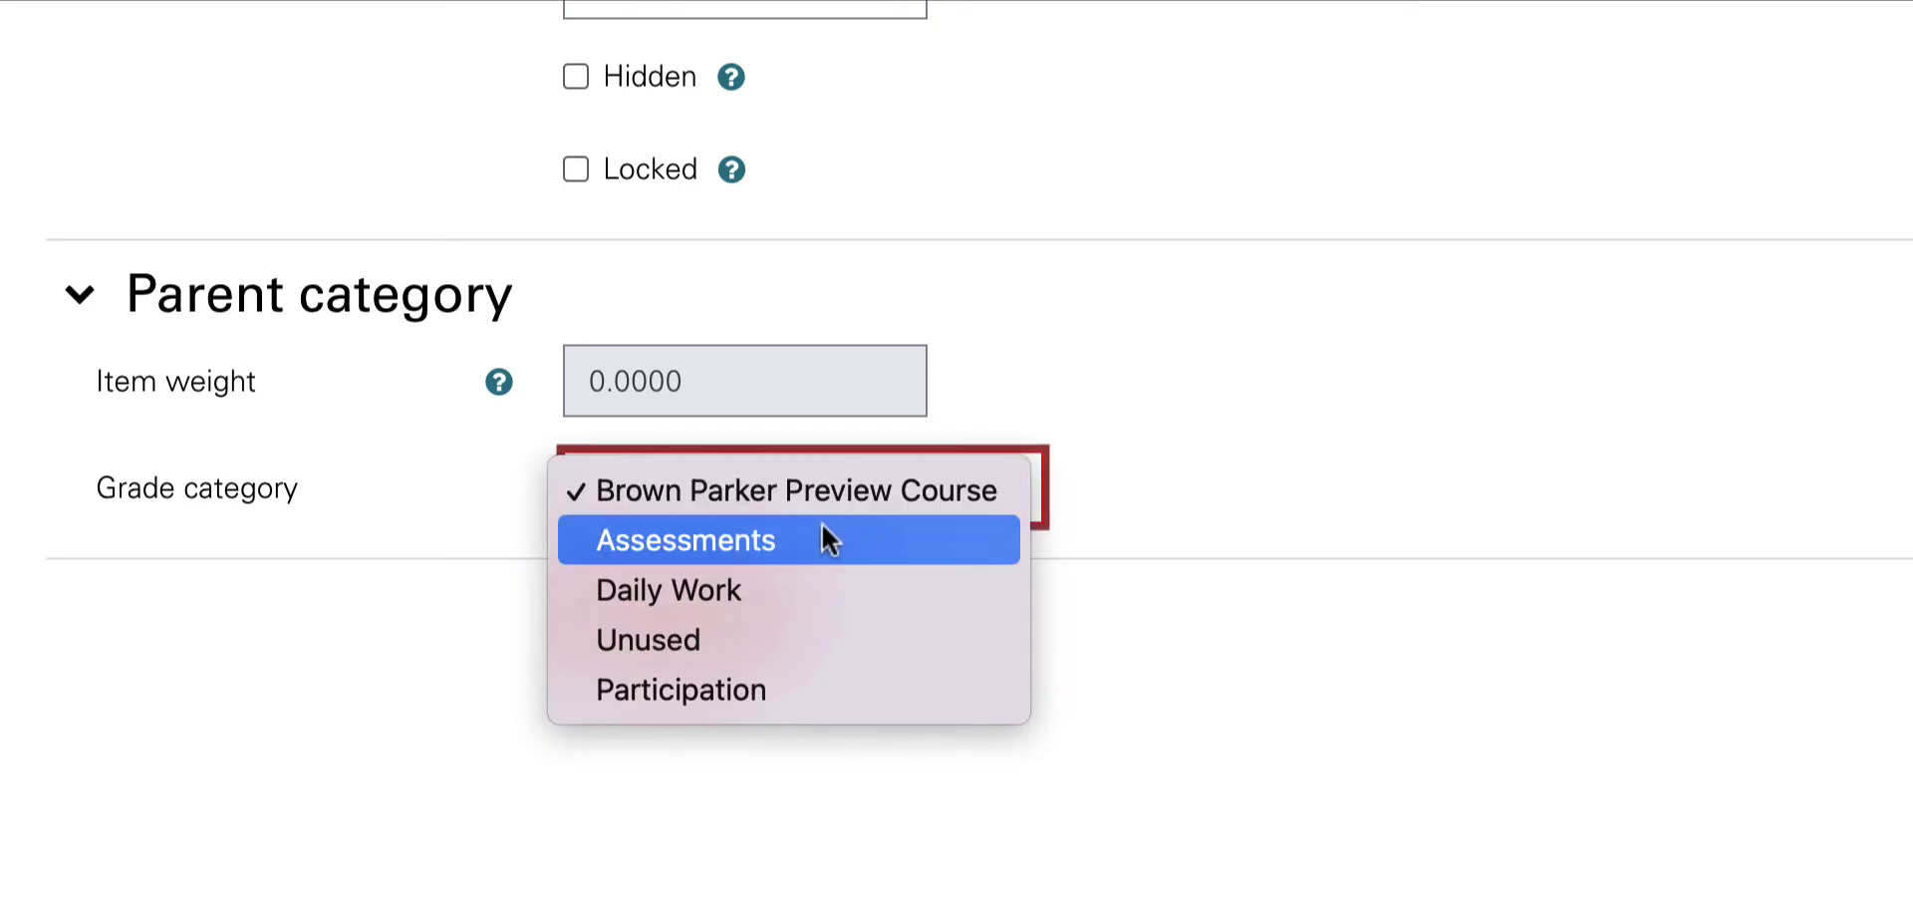
{"action": "key", "text": "Down"}
{"action": "key", "text": "Down"}
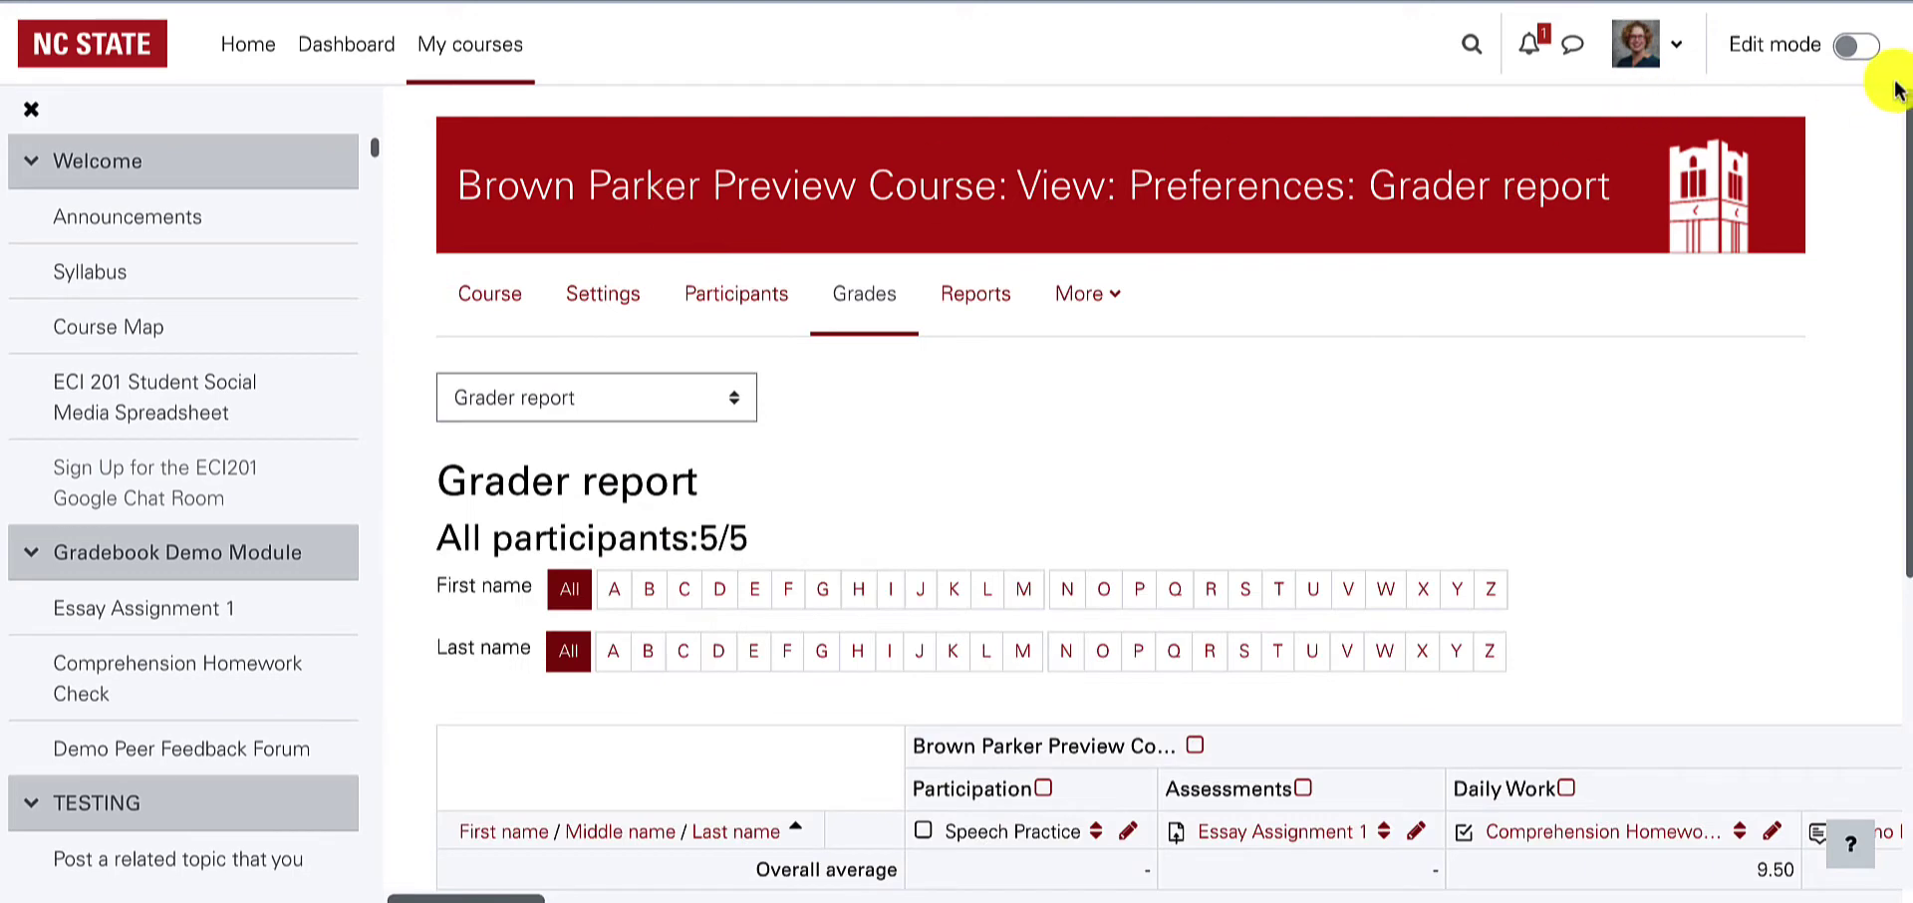
Step: Enable edit mode in the grader report and select the first student's Speech Practice grade field
{"action": "scroll", "coordinate": [1715, 282], "scroll_direction": "down", "scroll_amount": 2}
{"action": "scroll", "coordinate": [1716, 282], "scroll_direction": "down", "scroll_amount": 2}
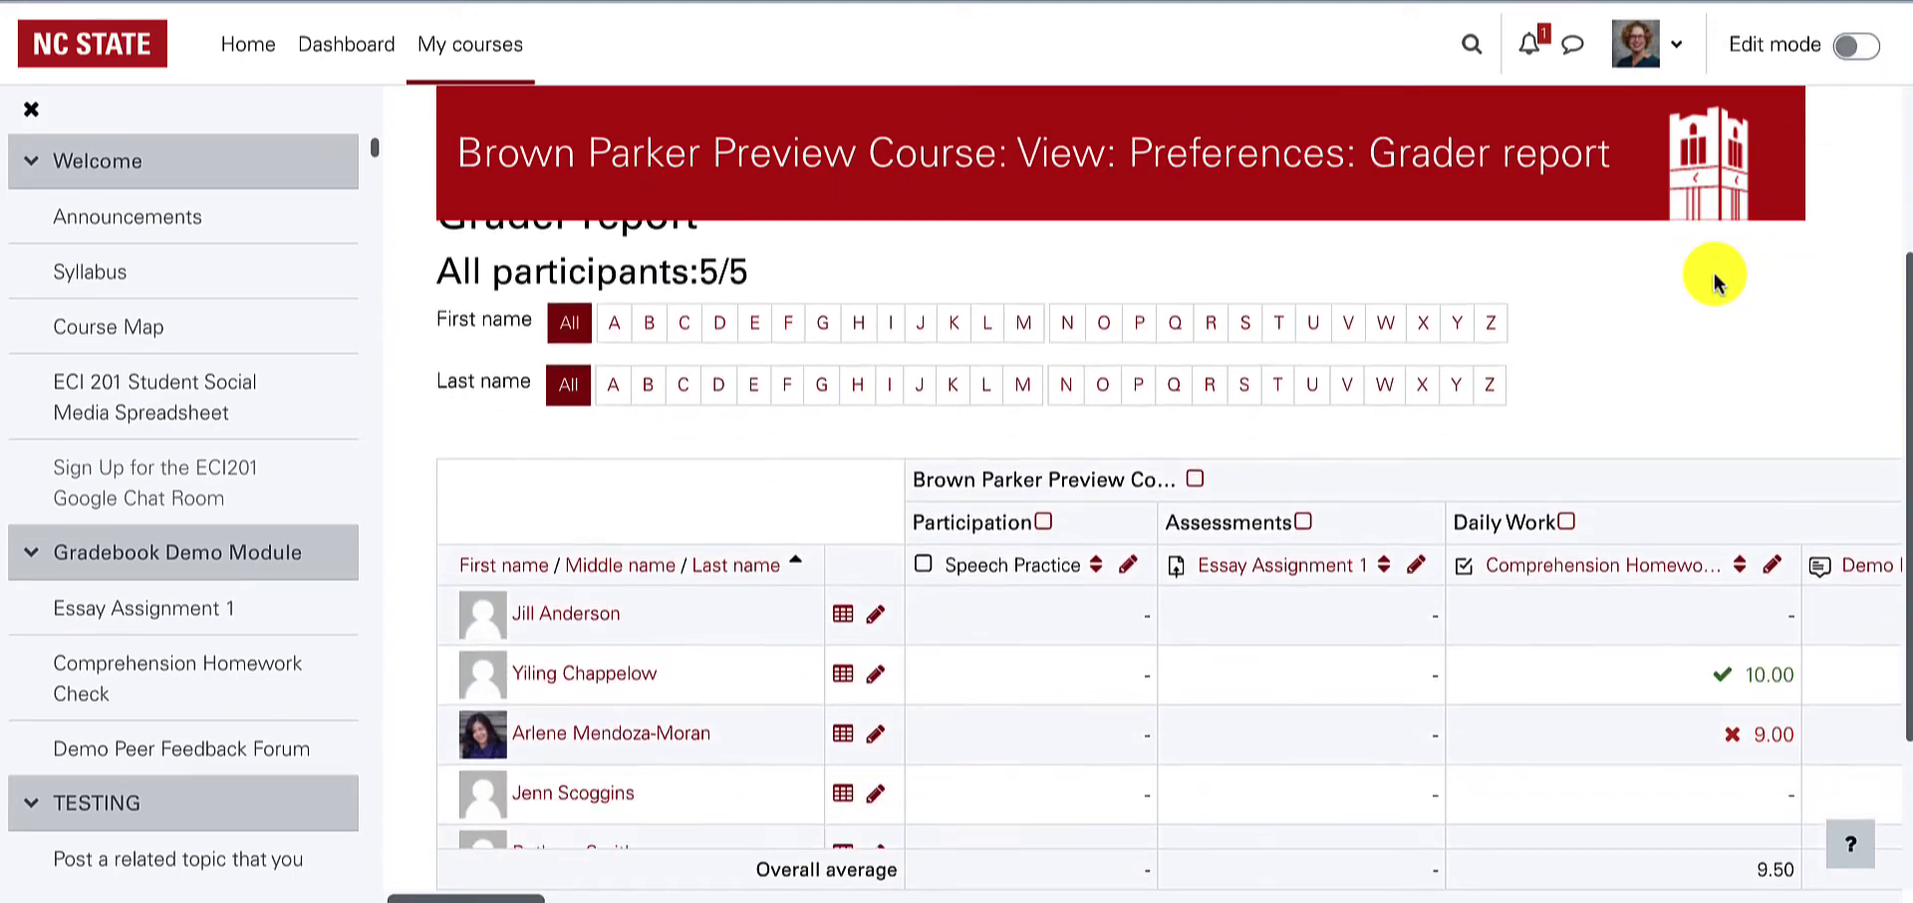
{"action": "left_click", "coordinate": [1848, 49]}
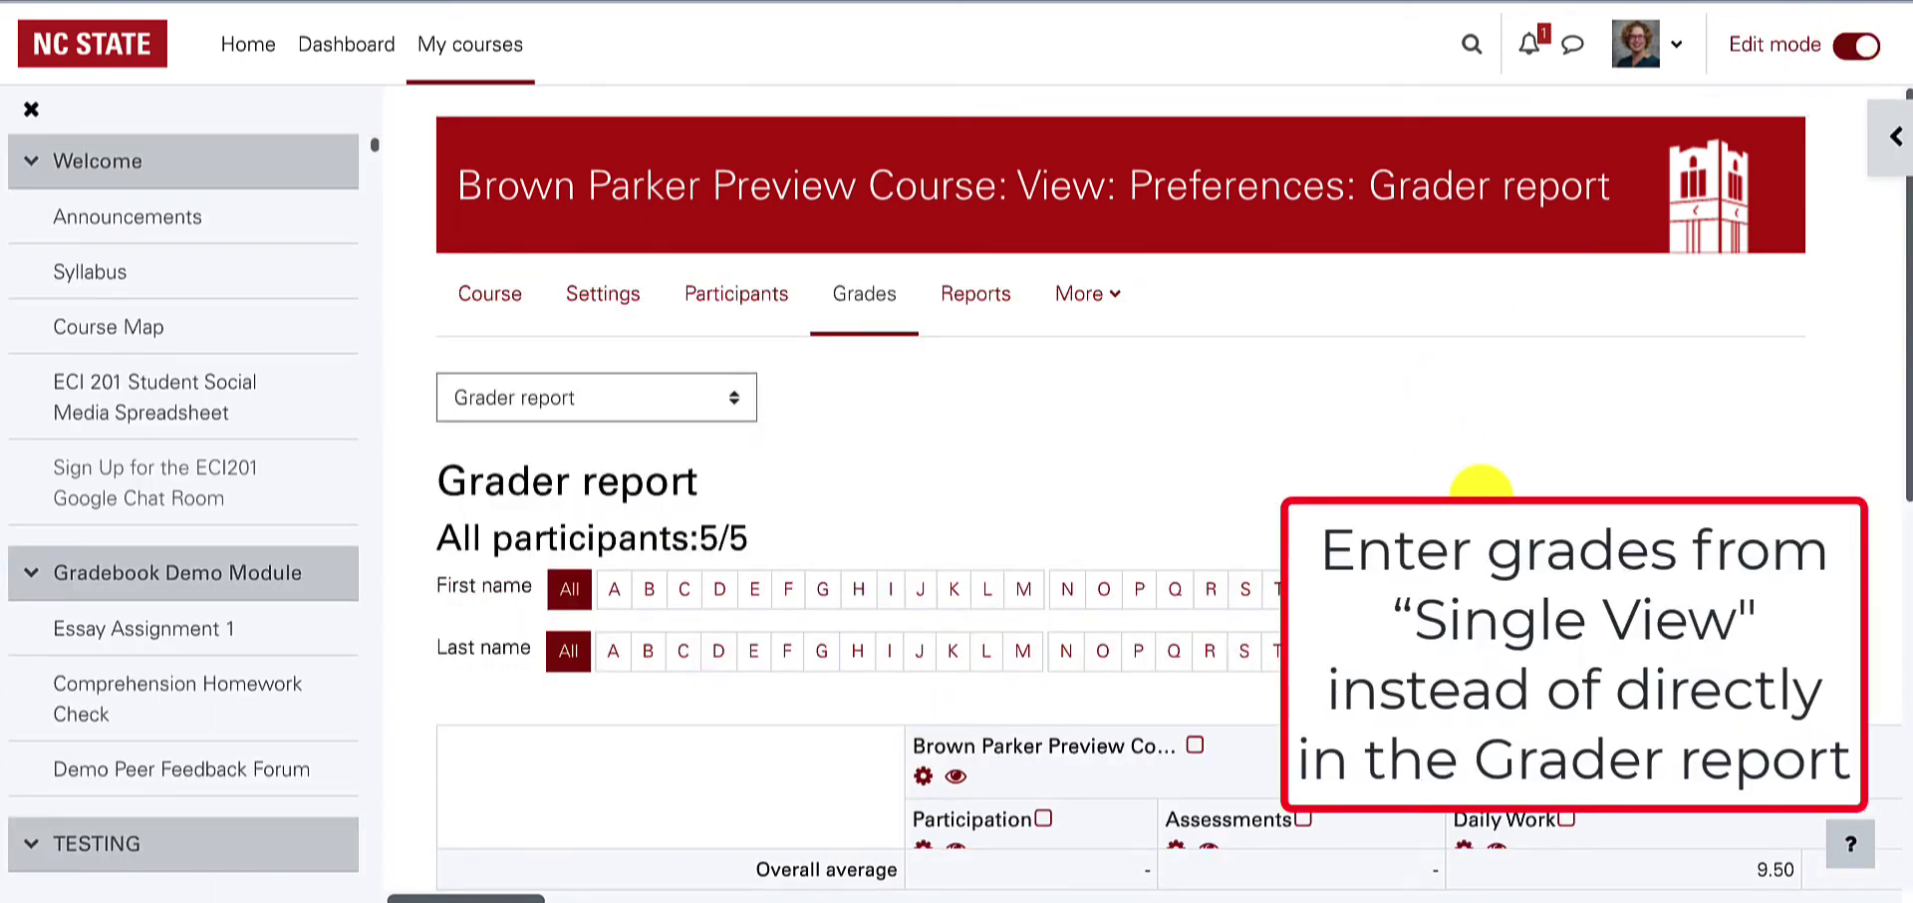
{"action": "scroll", "coordinate": [1474, 498], "scroll_direction": "down", "scroll_amount": 4}
{"action": "scroll", "coordinate": [1482, 478], "scroll_direction": "down", "scroll_amount": 1}
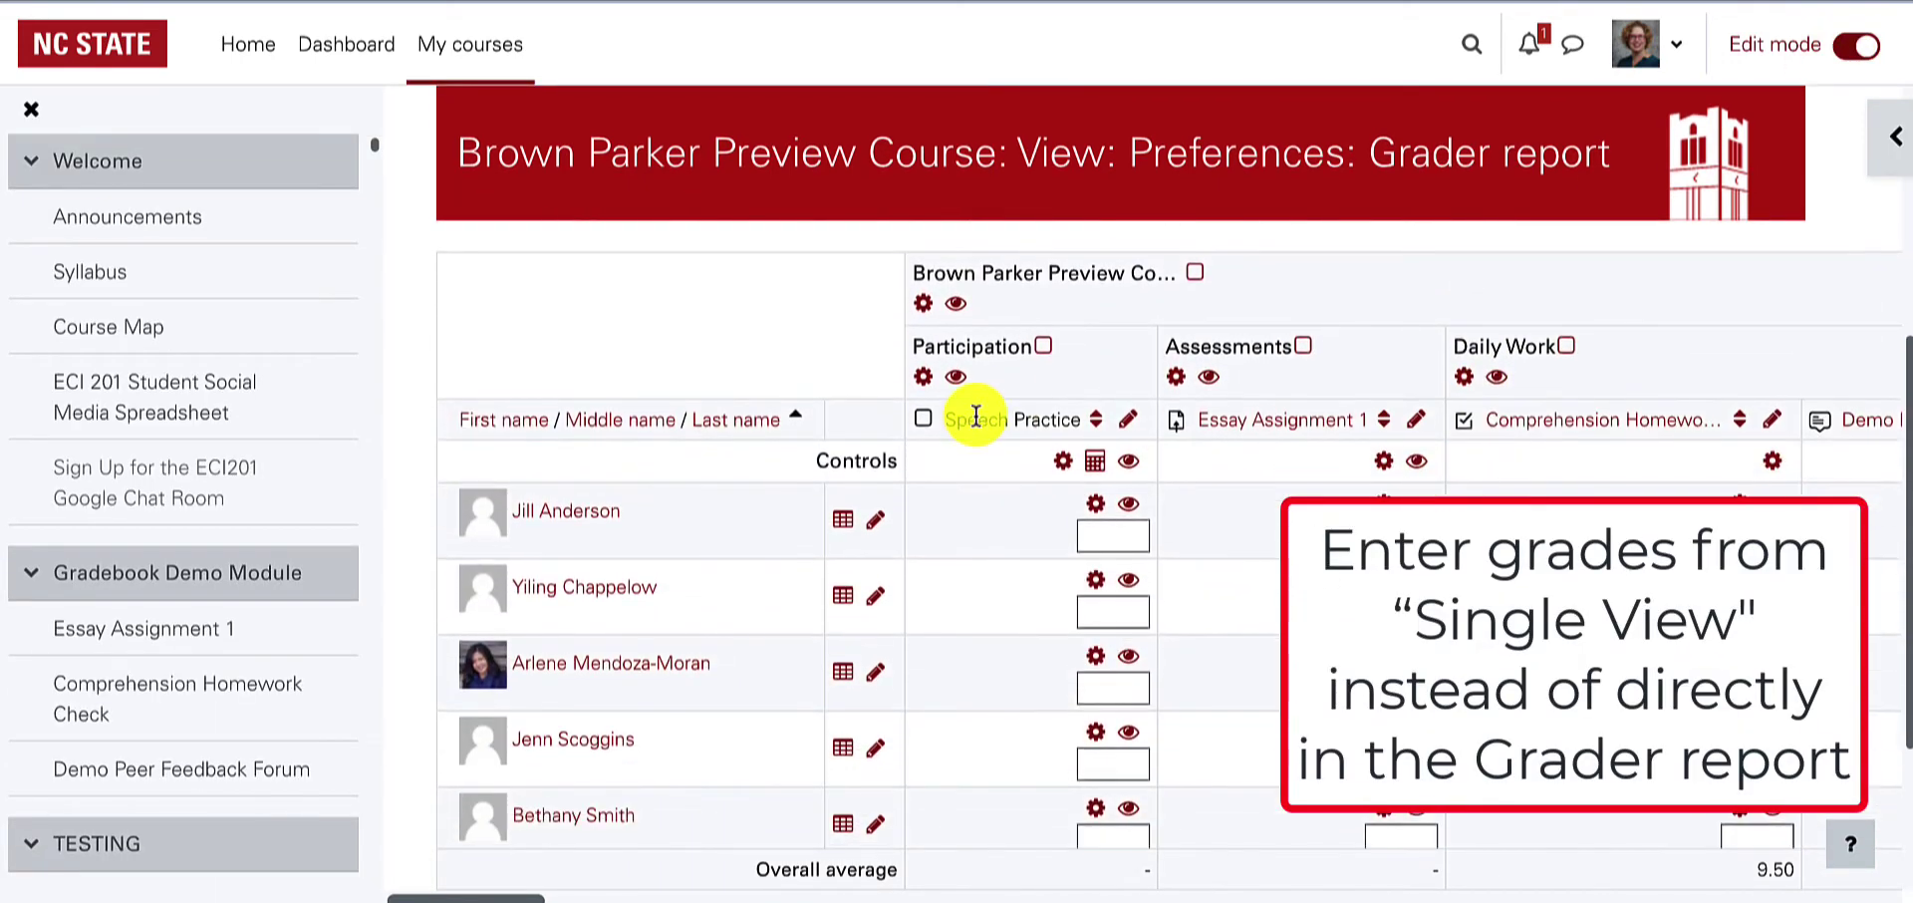
{"action": "left_click", "coordinate": [1120, 541]}
{"action": "scroll", "coordinate": [1119, 541], "scroll_direction": "up", "scroll_amount": 1}
{"action": "left_click", "coordinate": [1126, 534]}
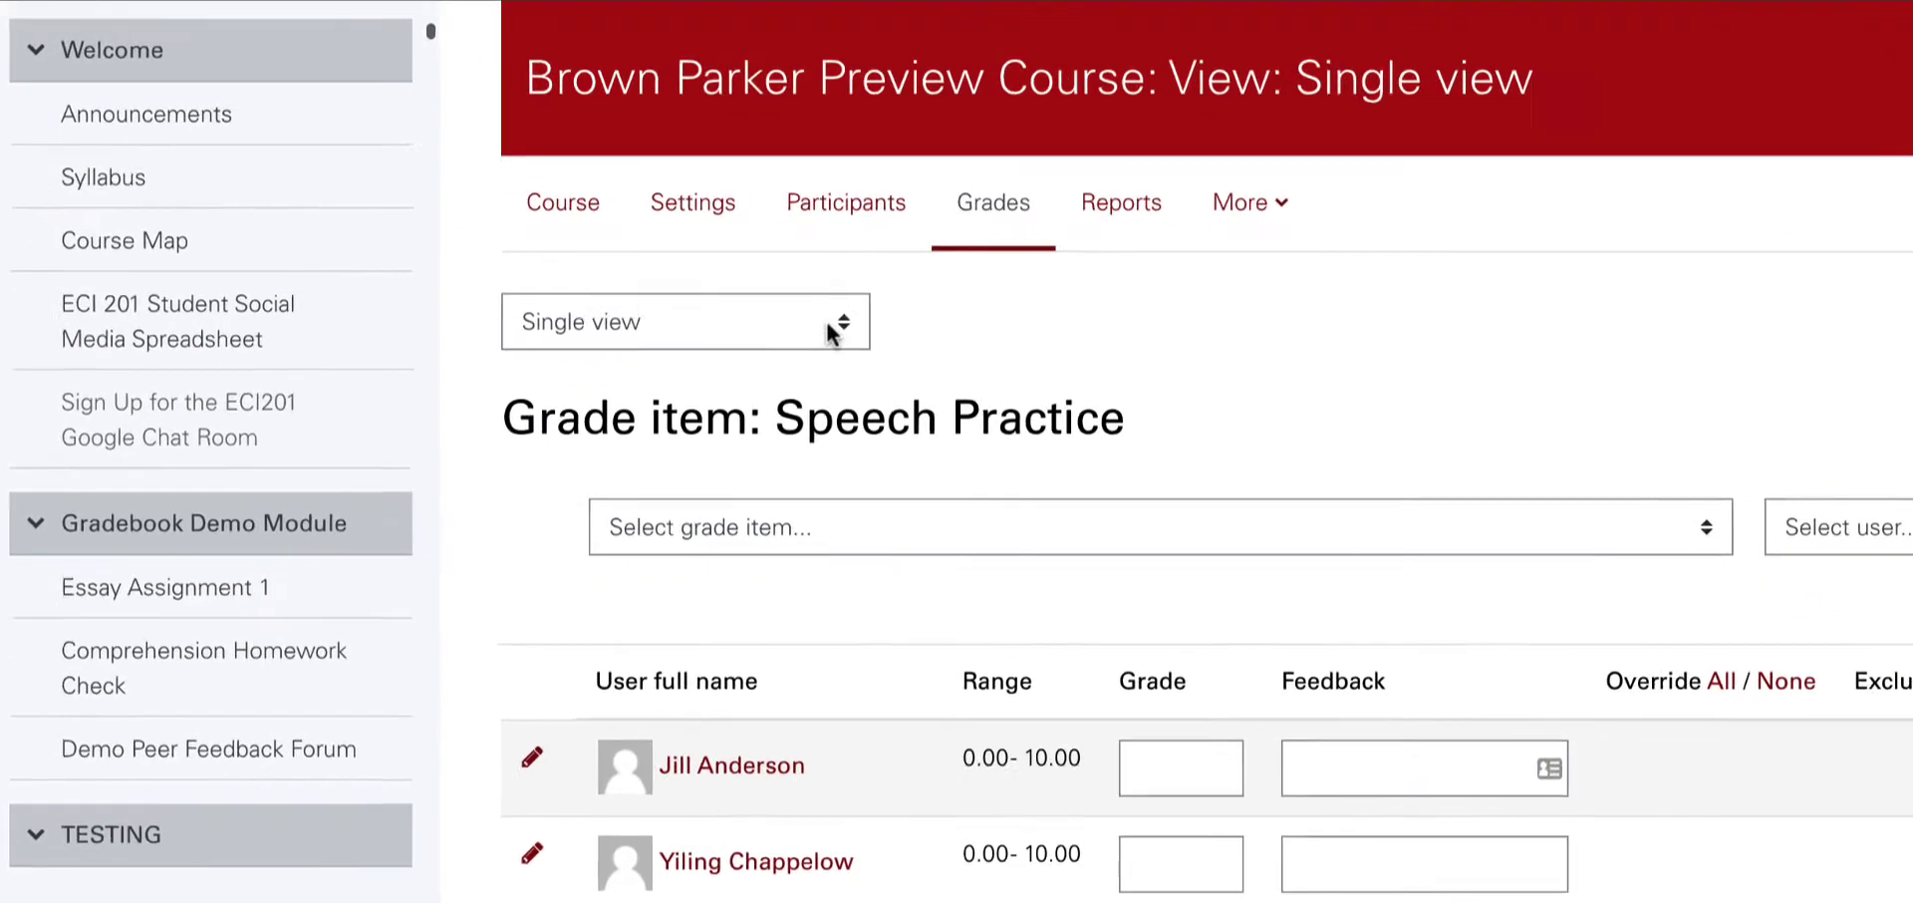
Step: In the single view, choose Speech Practice as the grade item
{"action": "left_click", "coordinate": [732, 397]}
{"action": "left_click", "coordinate": [1054, 165]}
{"action": "scroll", "coordinate": [1477, 309], "scroll_direction": "down", "scroll_amount": 1}
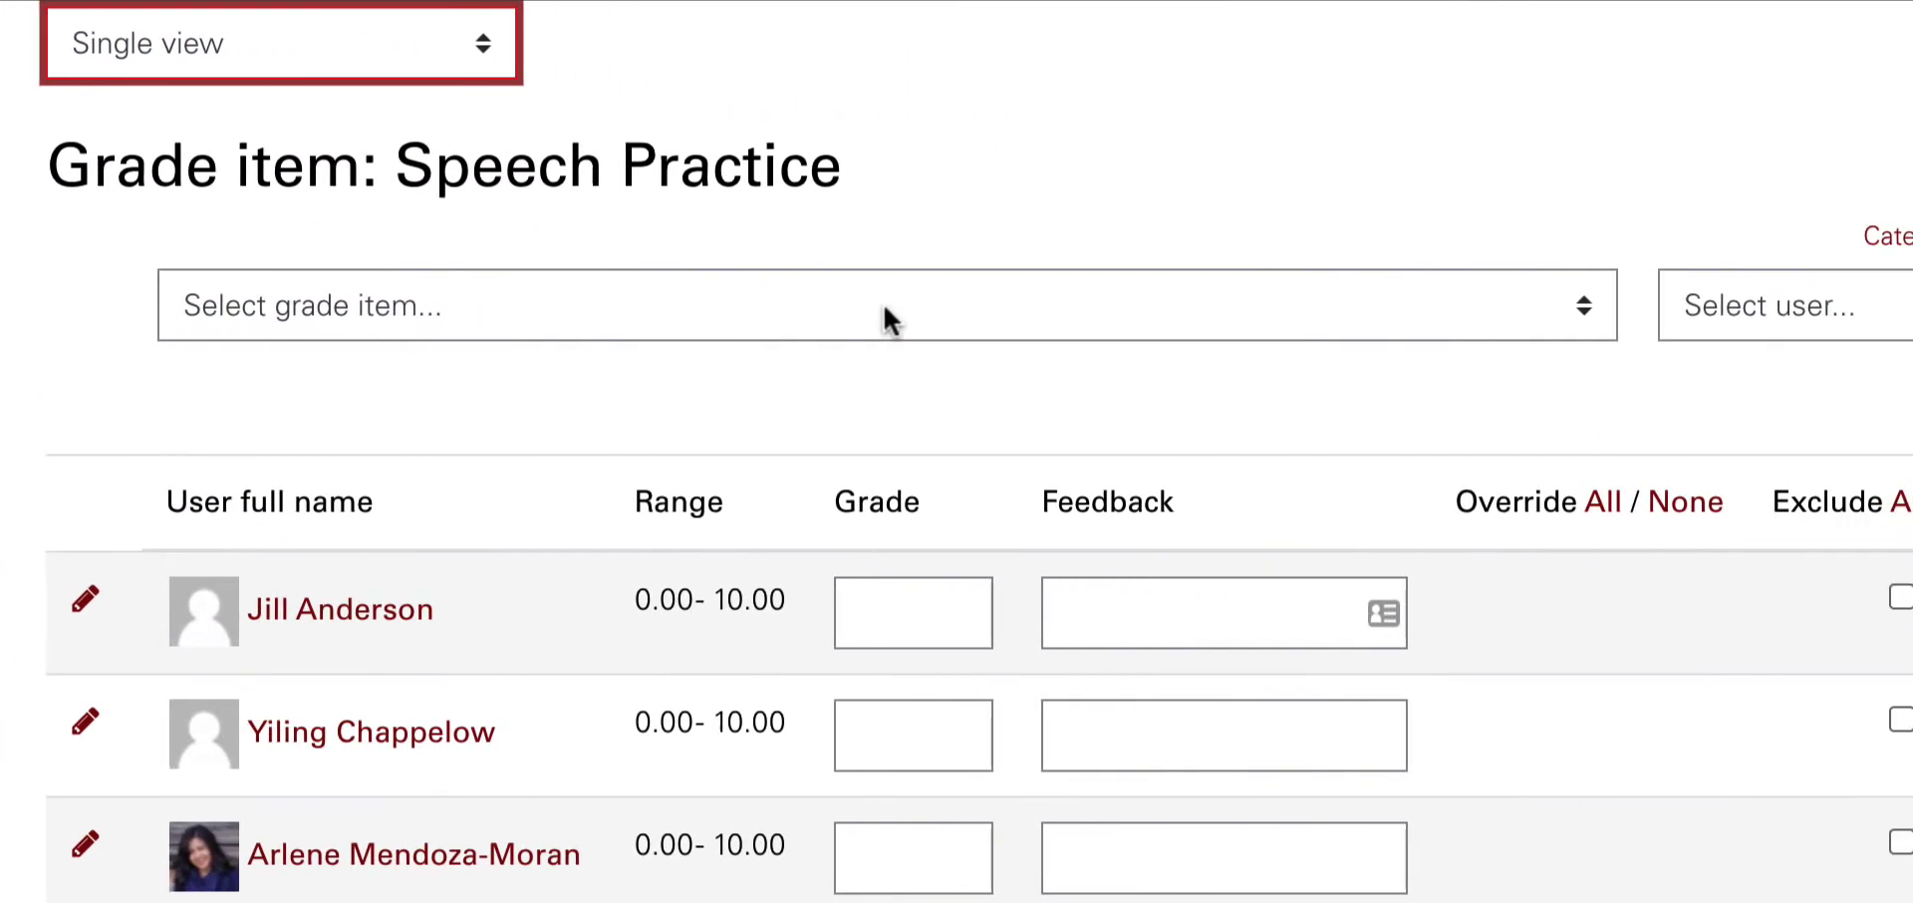
{"action": "left_click", "coordinate": [883, 301]}
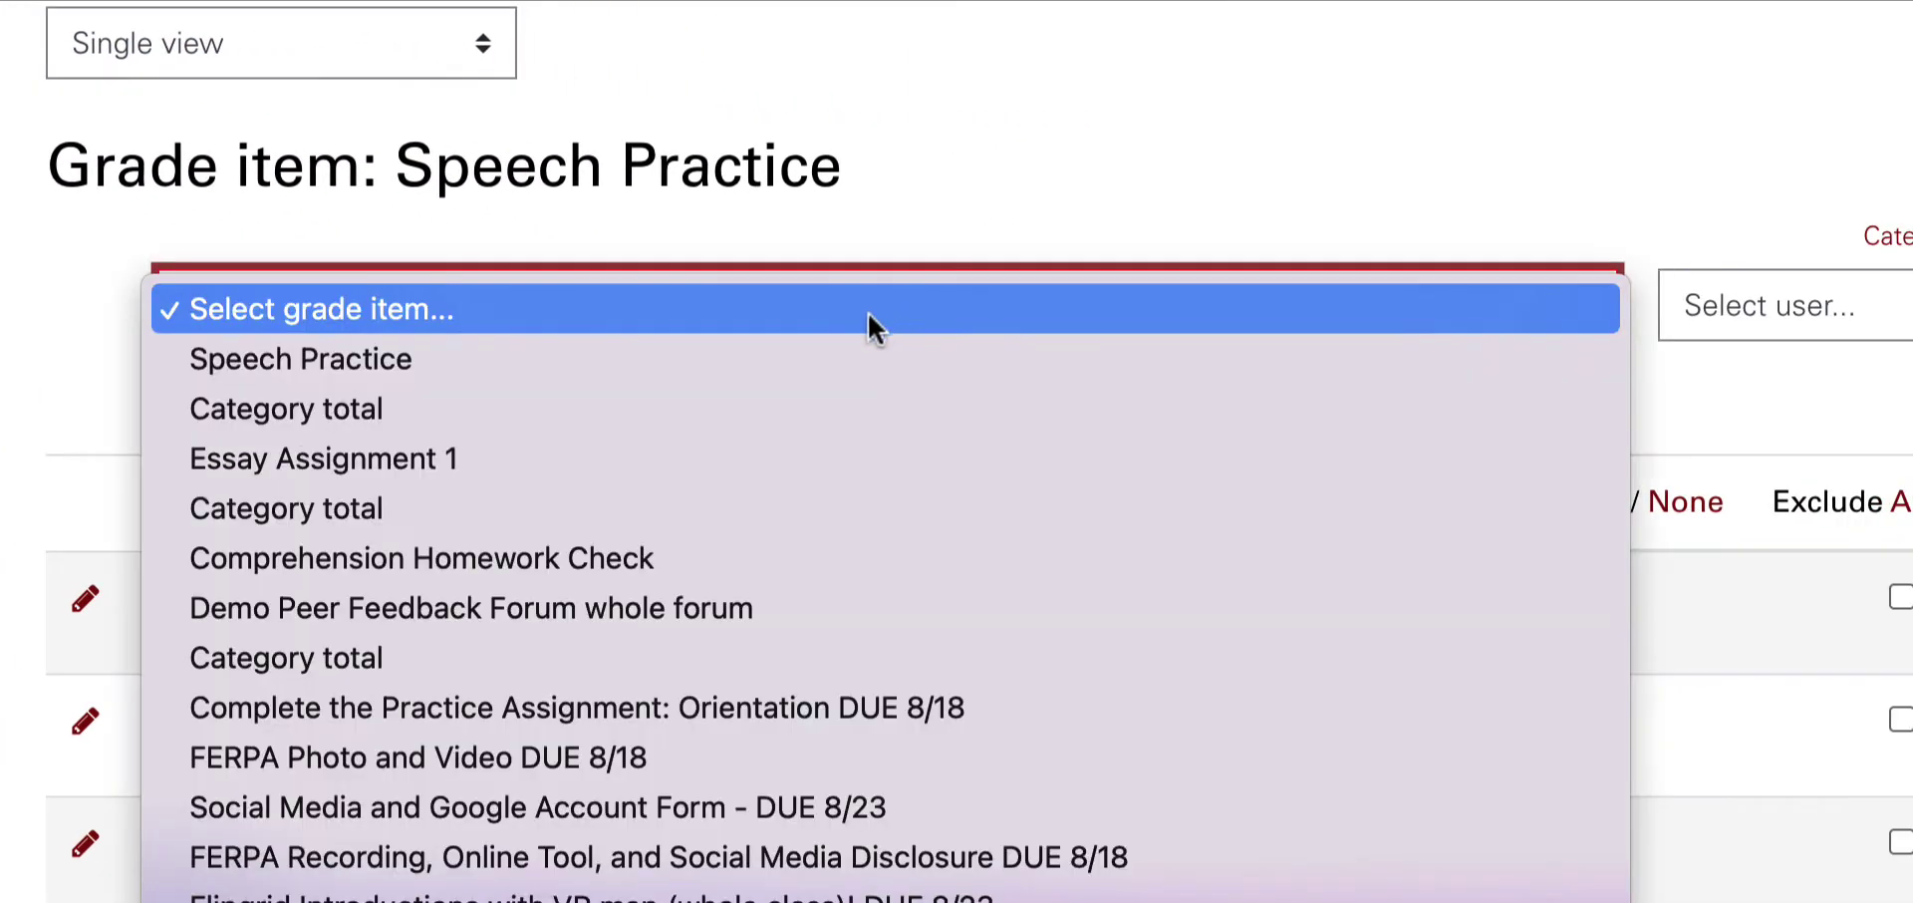
{"action": "left_click", "coordinate": [773, 361]}
Step: Give the first student a grade of 8 with the feedback "Well done- don't forget your notes"
{"action": "scroll", "coordinate": [779, 503], "scroll_direction": "down", "scroll_amount": 5}
{"action": "left_click", "coordinate": [903, 171]}
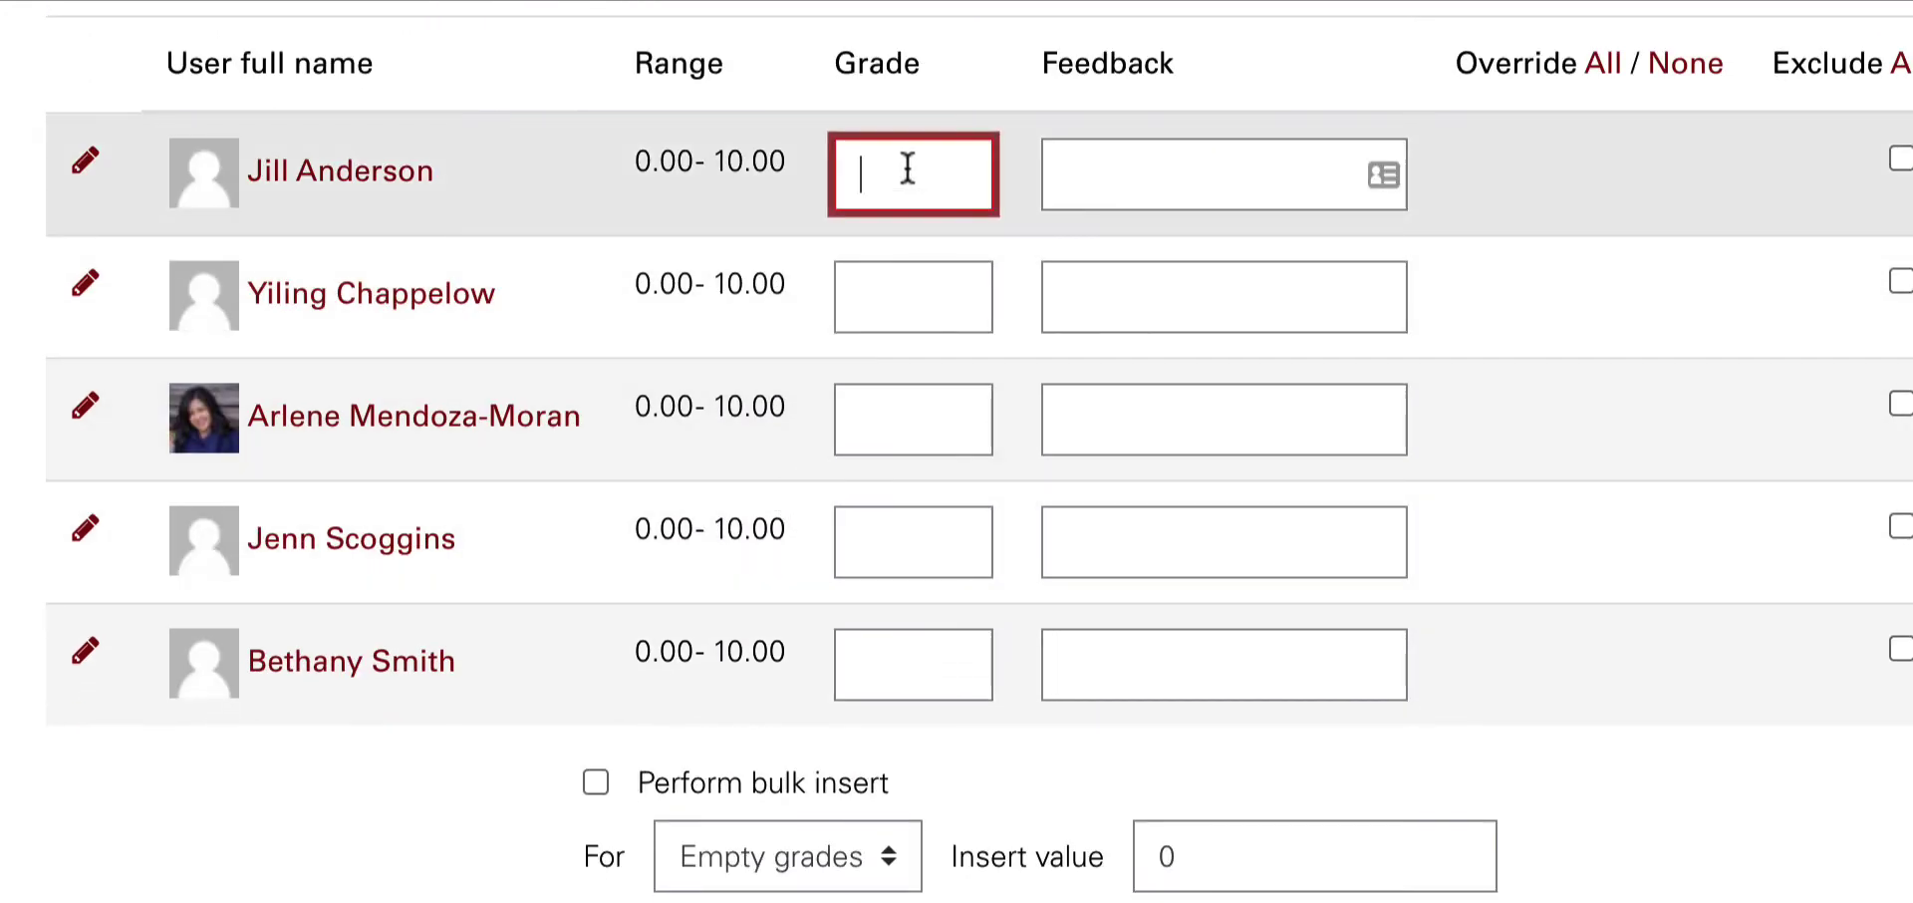
{"action": "type", "text": "8"}
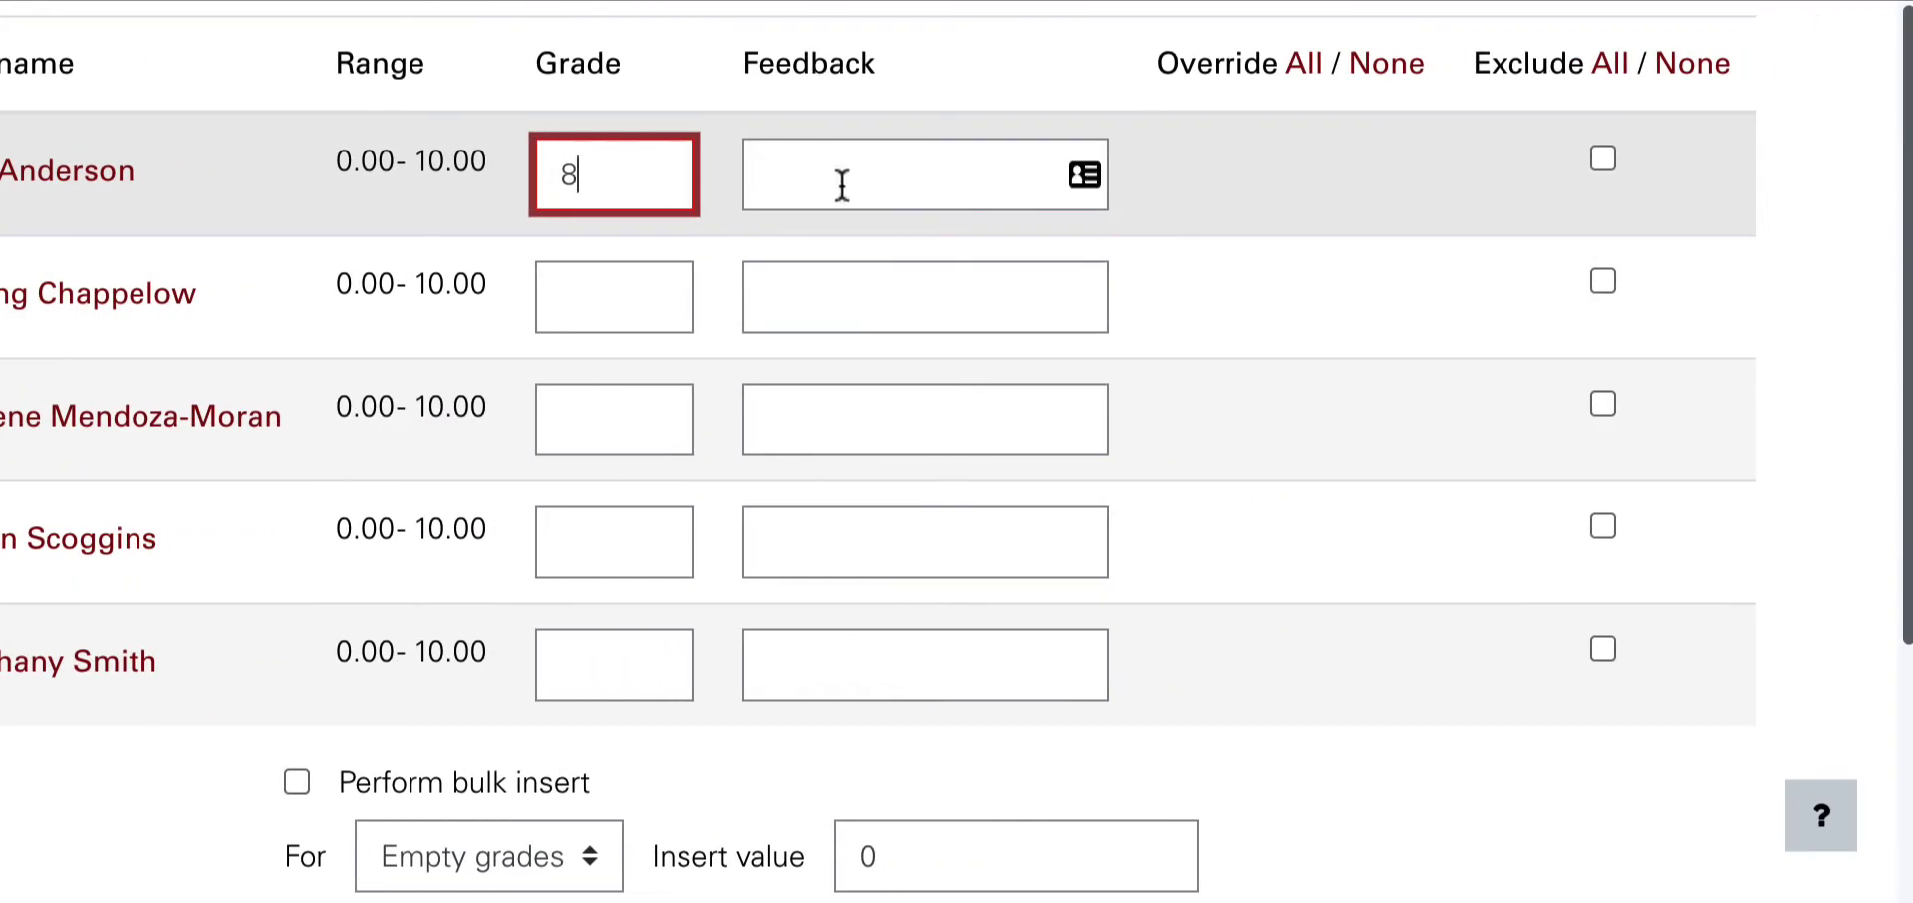
{"action": "left_click", "coordinate": [1169, 186]}
{"action": "type", "text": "Well done"}
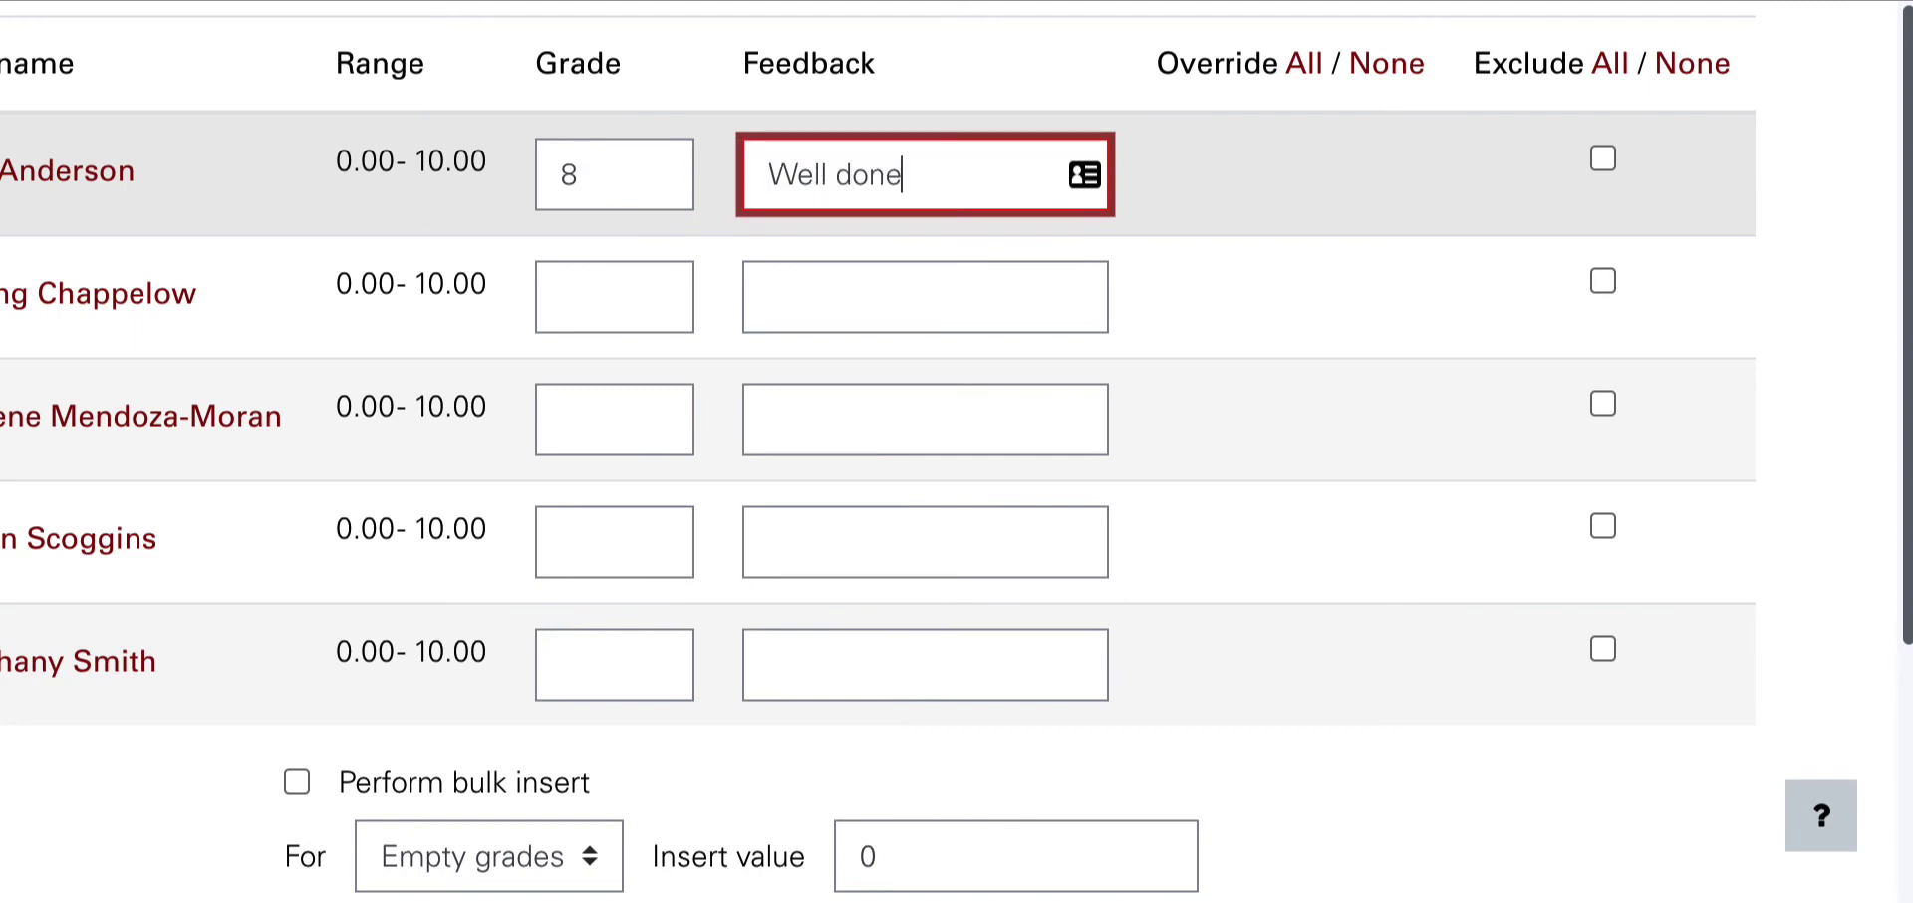
{"action": "type", "text": "- don't forg"}
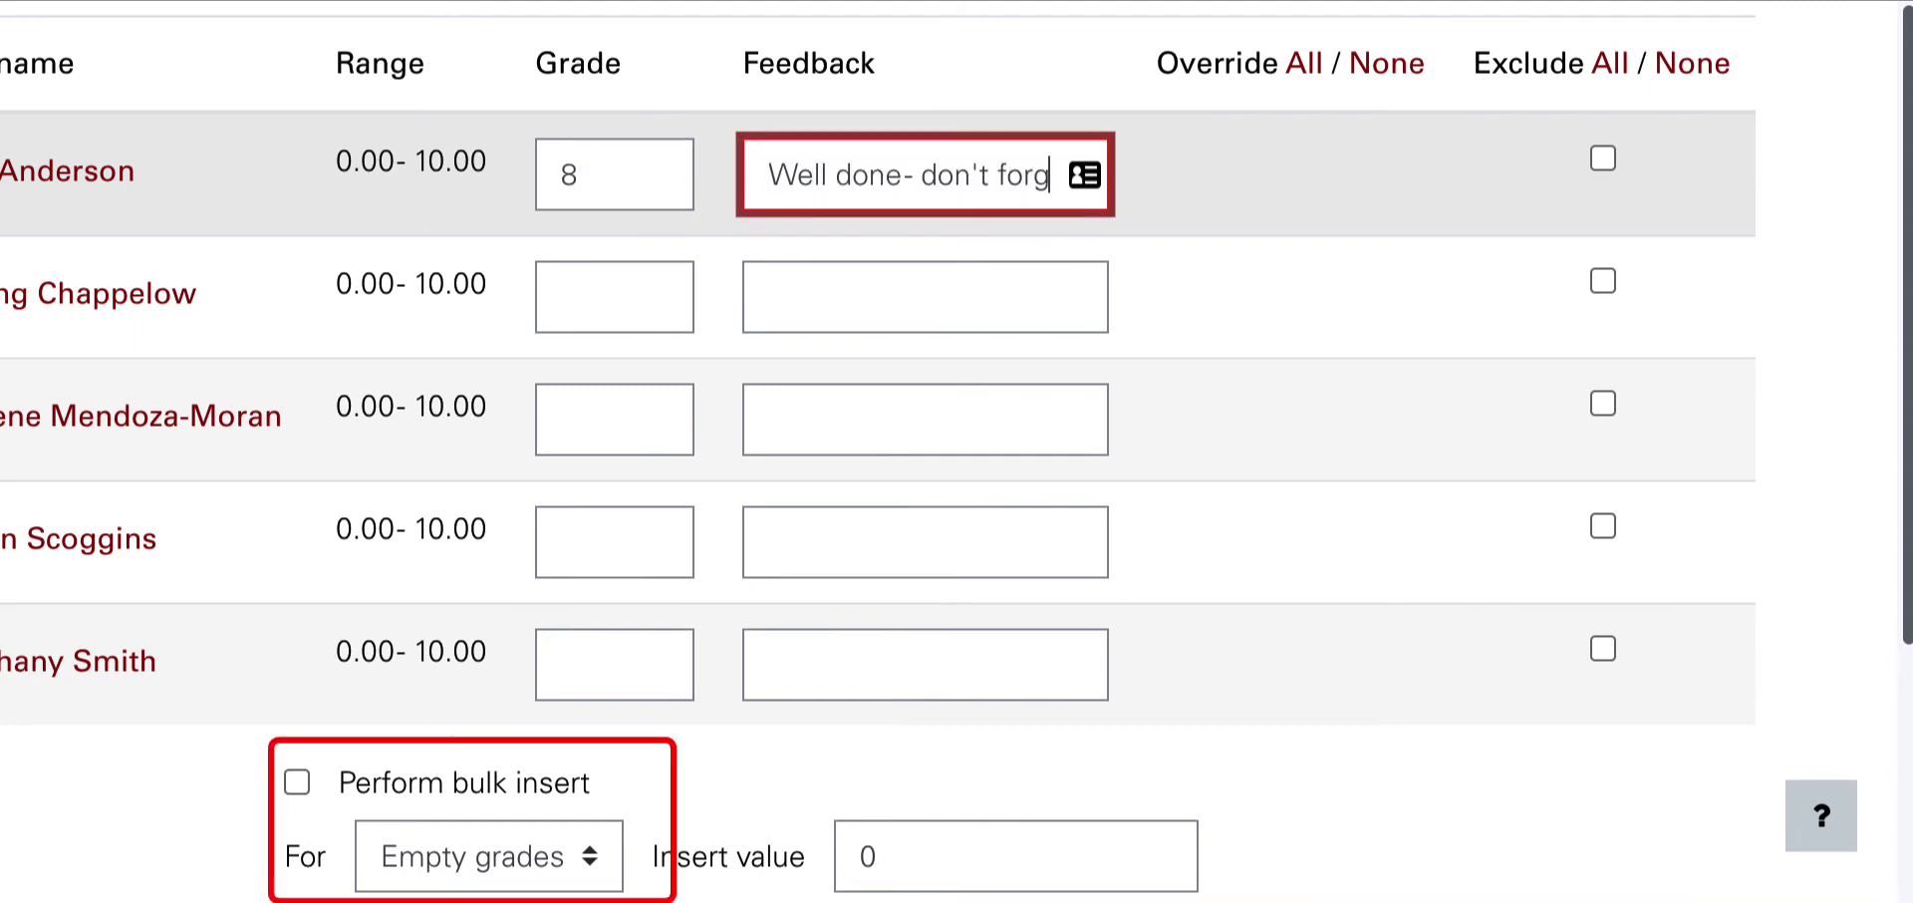
{"action": "type", "text": "et your notes"}
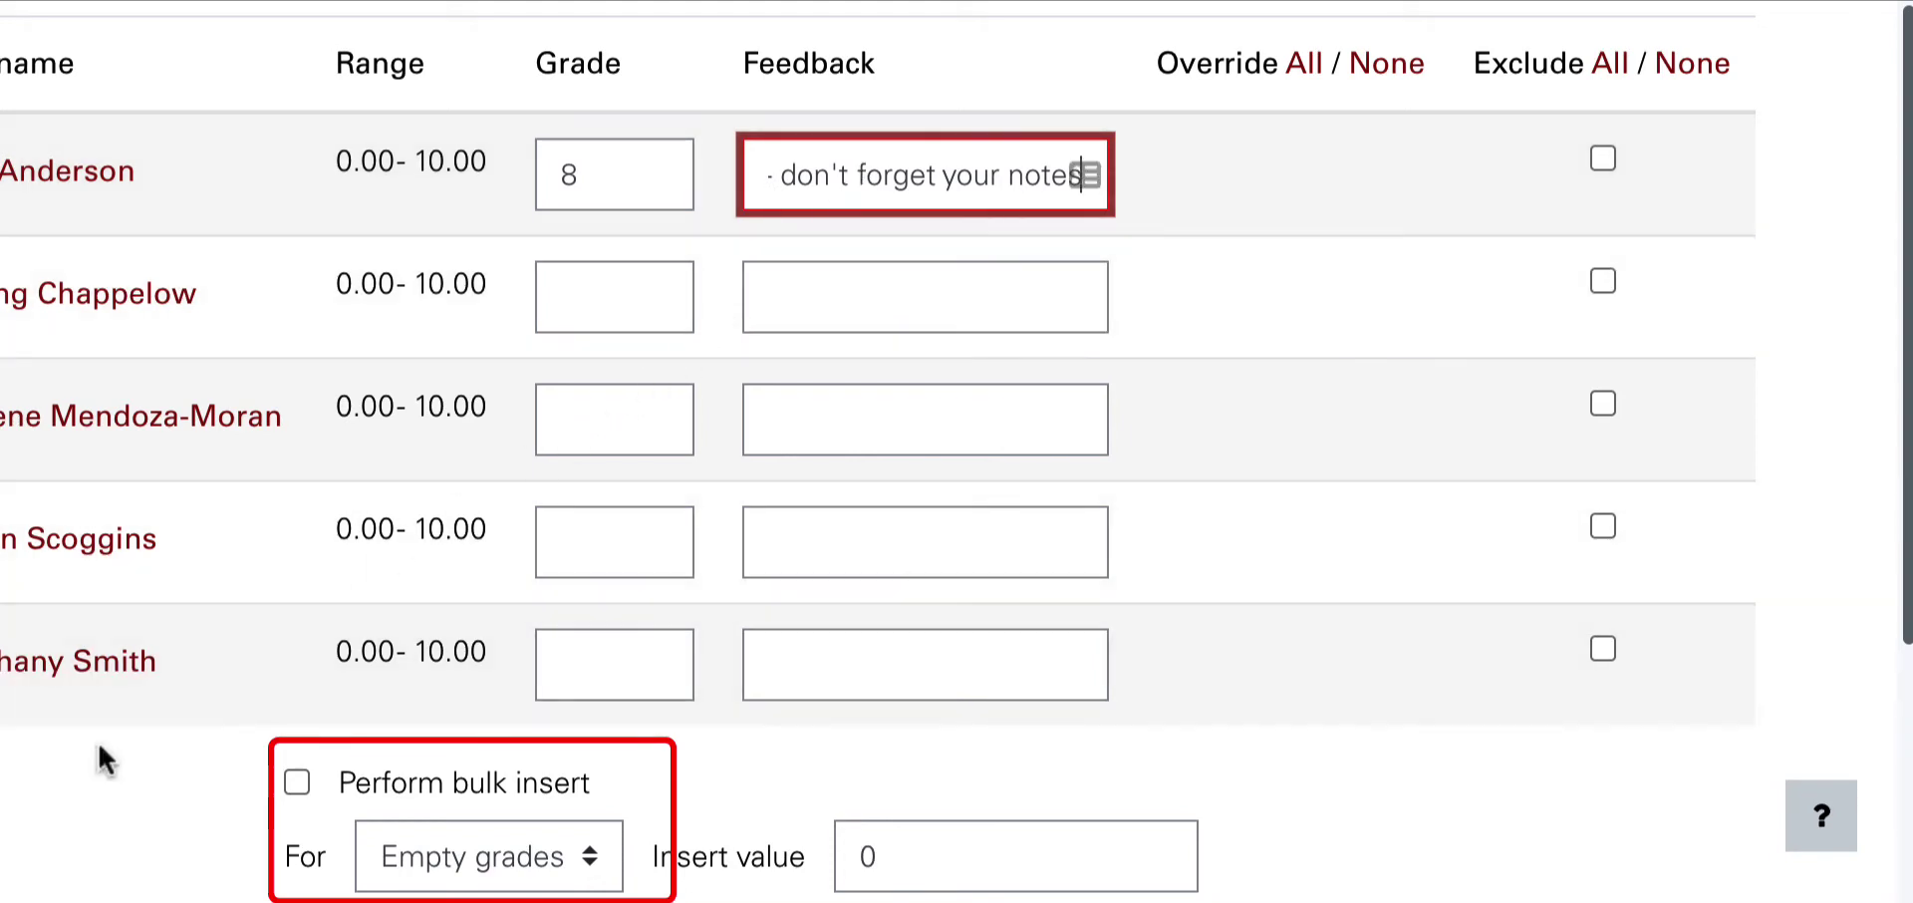
Step: Set up a bulk insert of one value for the empty grades and save the Speech Practice grades
{"action": "scroll", "coordinate": [98, 739], "scroll_direction": "down", "scroll_amount": 1}
{"action": "scroll", "coordinate": [99, 747], "scroll_direction": "down", "scroll_amount": 3}
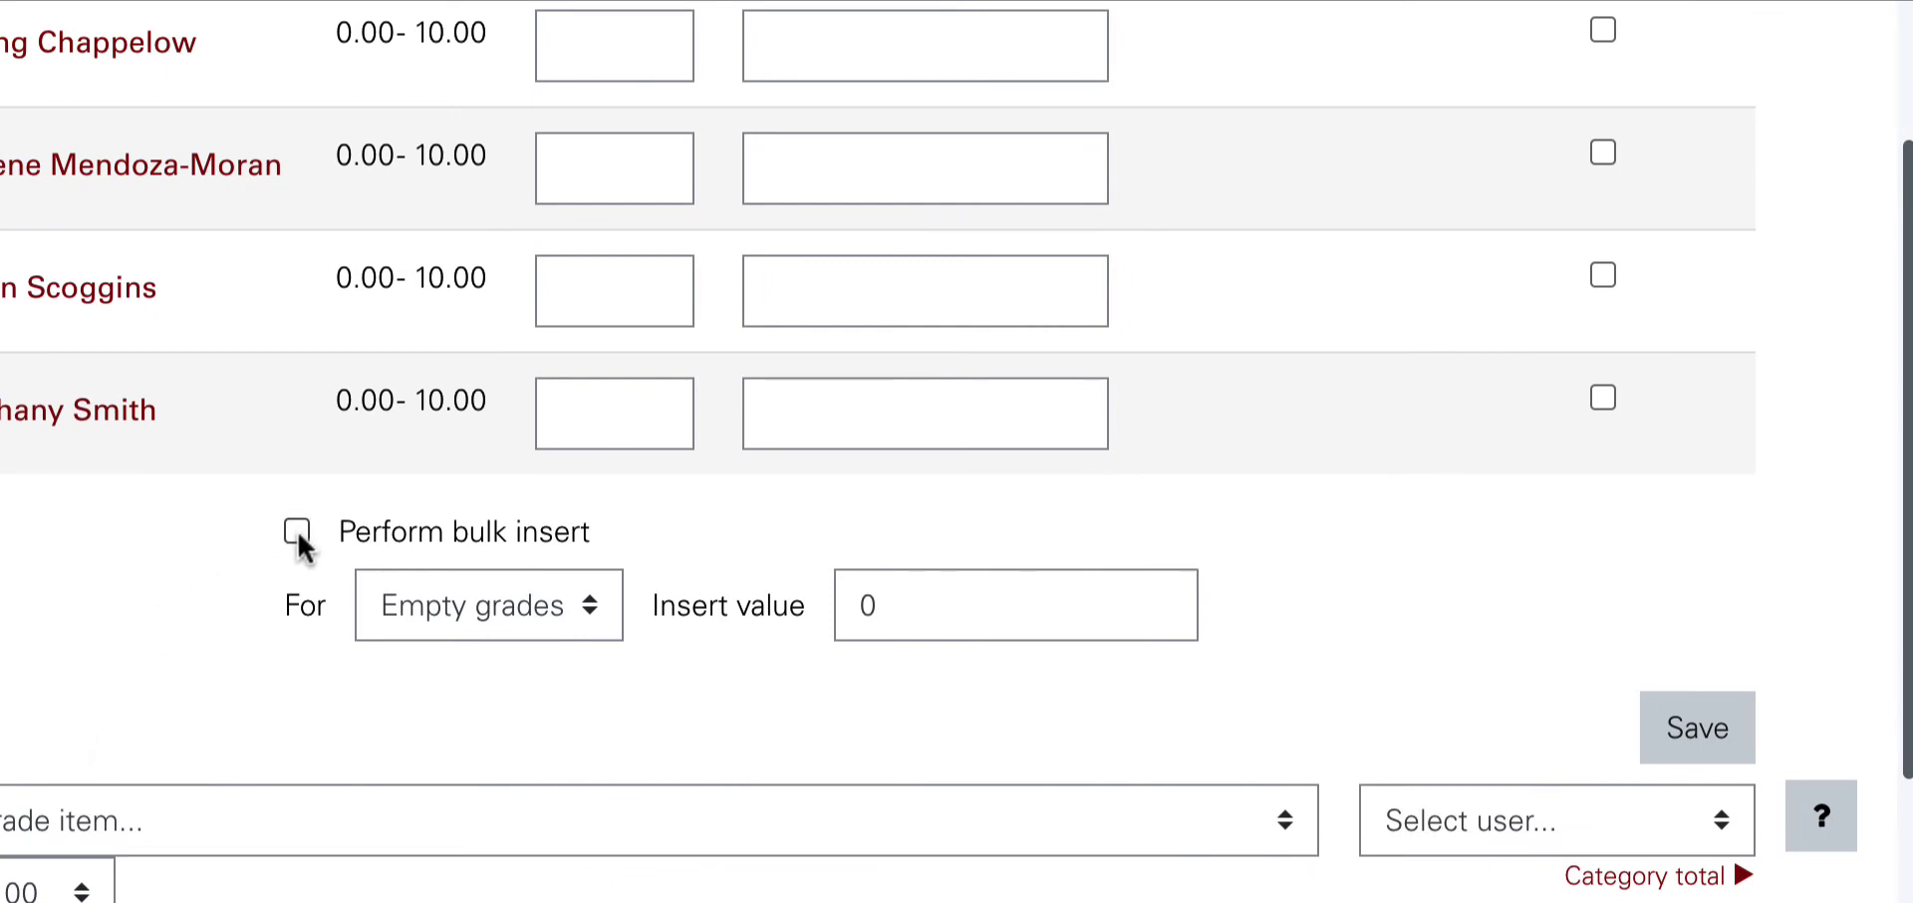
{"action": "left_click", "coordinate": [426, 613]}
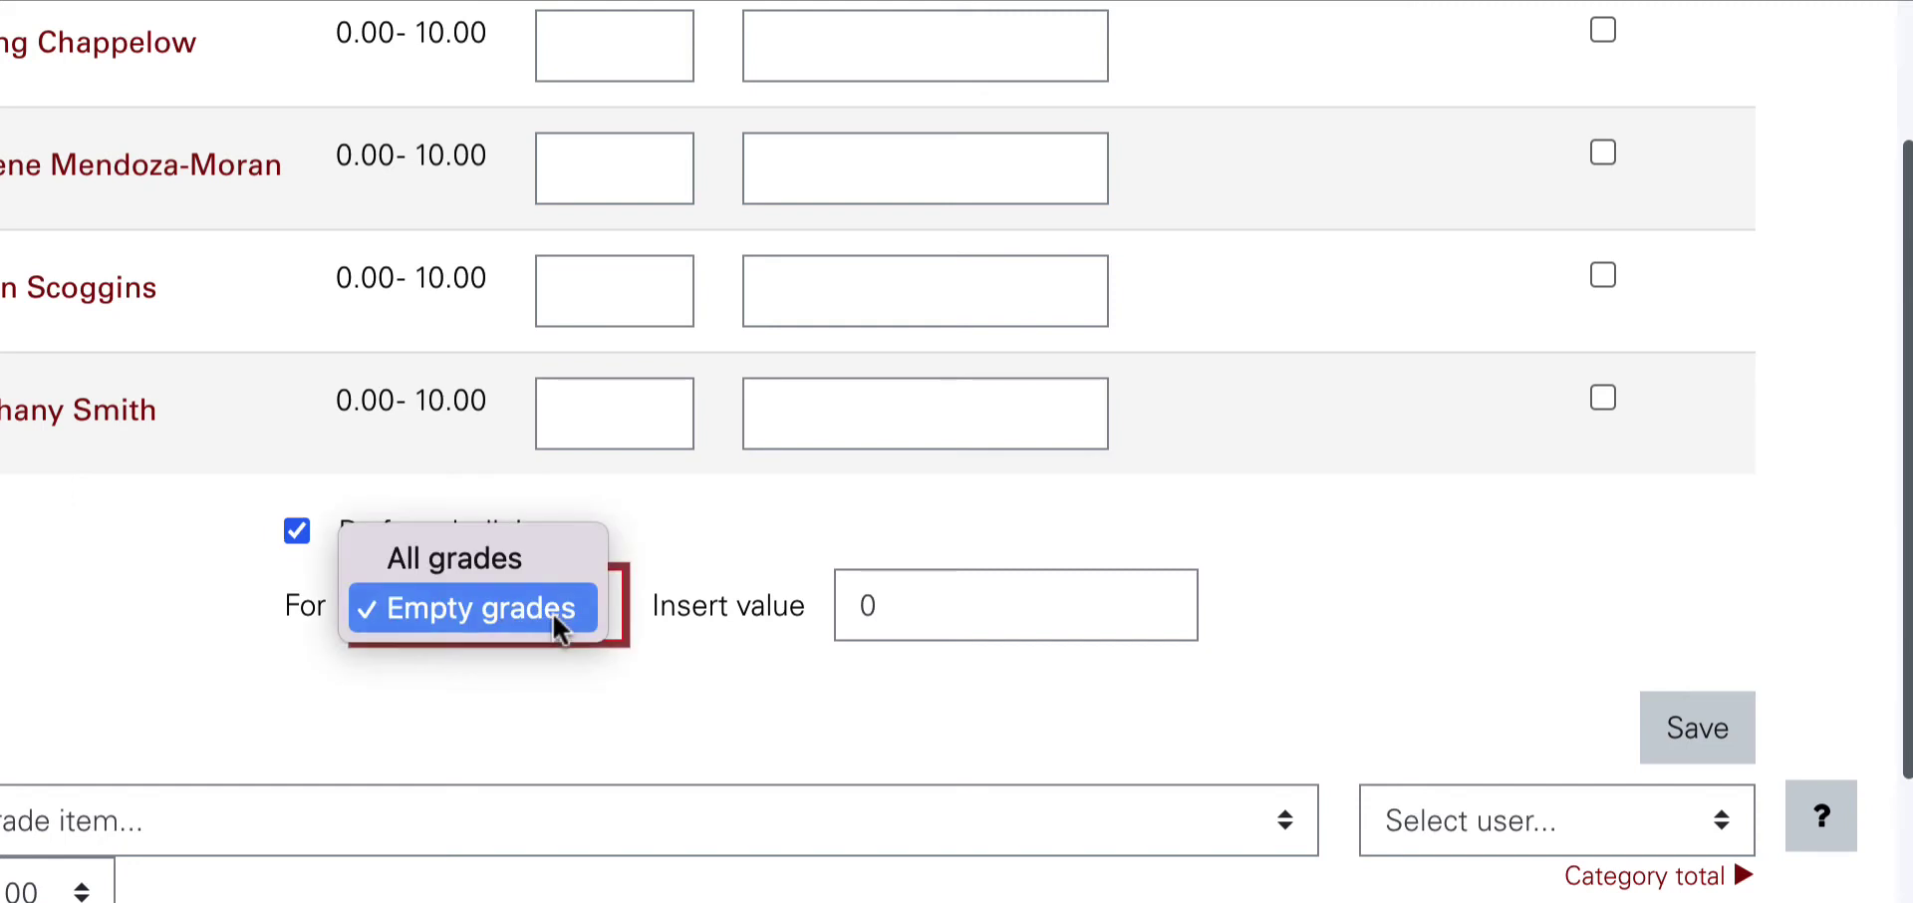
{"action": "left_click", "coordinate": [552, 610]}
{"action": "left_click", "coordinate": [861, 604]}
{"action": "left_click", "coordinate": [1687, 740]}
{"action": "scroll", "coordinate": [1055, 696], "scroll_direction": "down", "scroll_amount": 3}
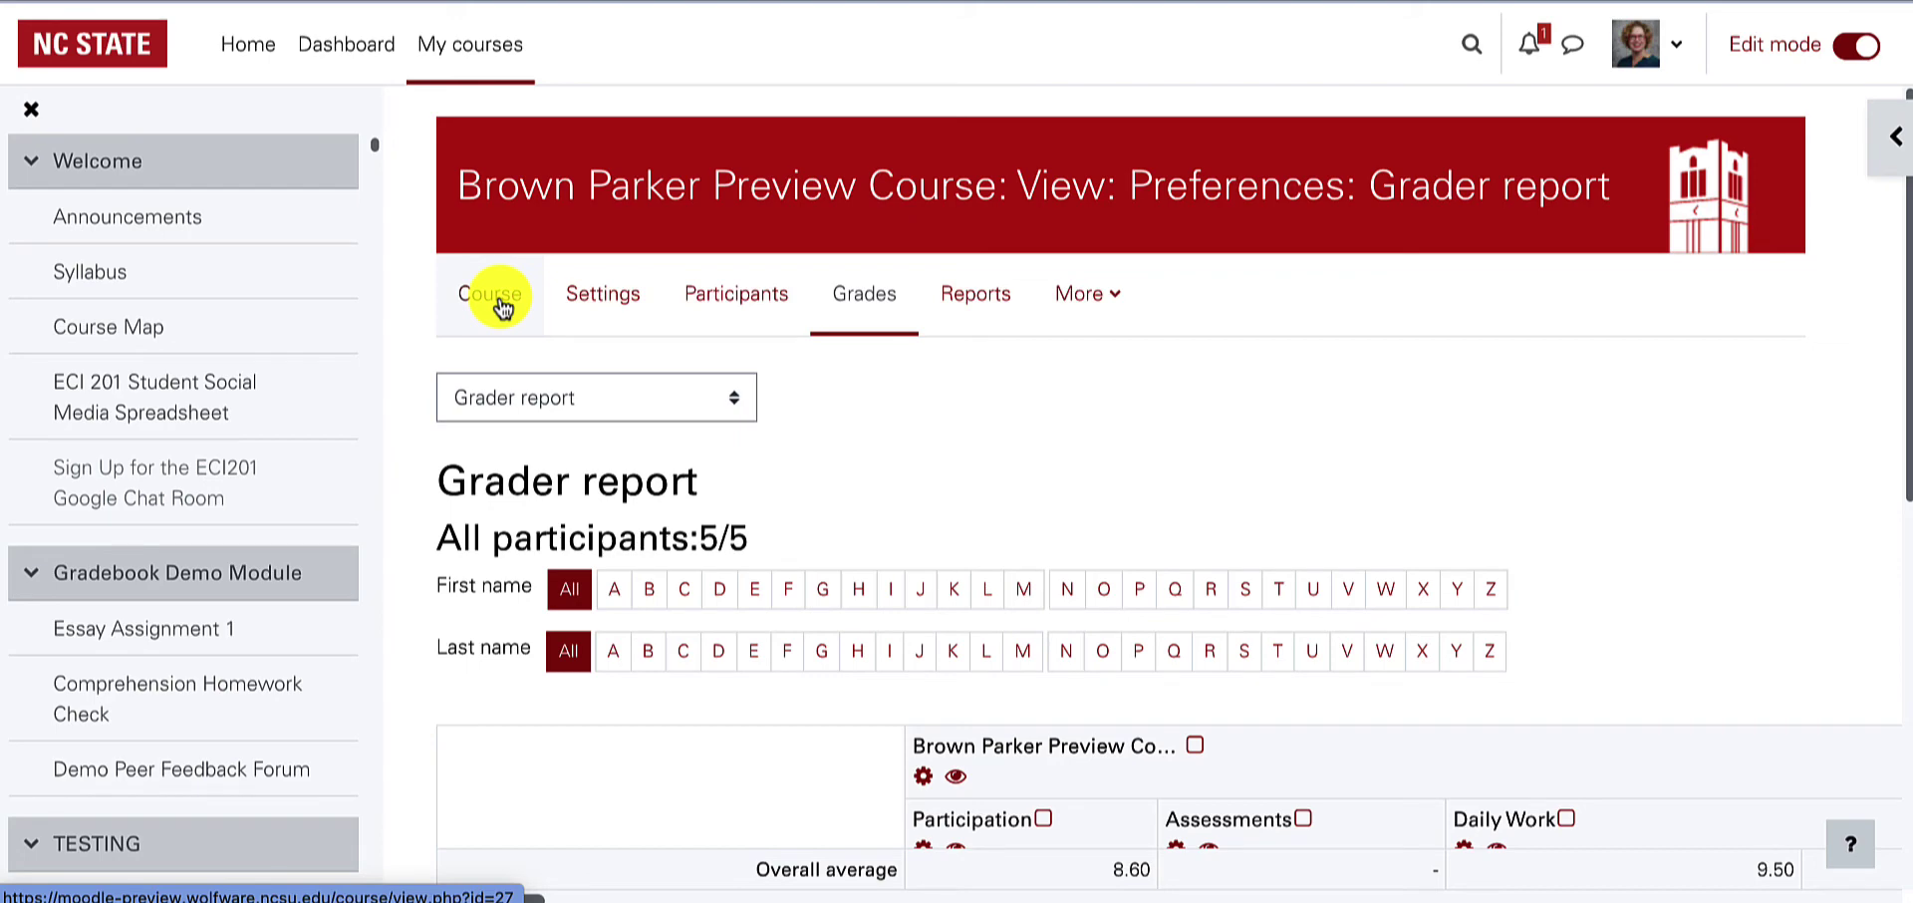
Step: Open Essay Assignment 1 from the course page and review the list of all its submissions
{"action": "left_click", "coordinate": [503, 308]}
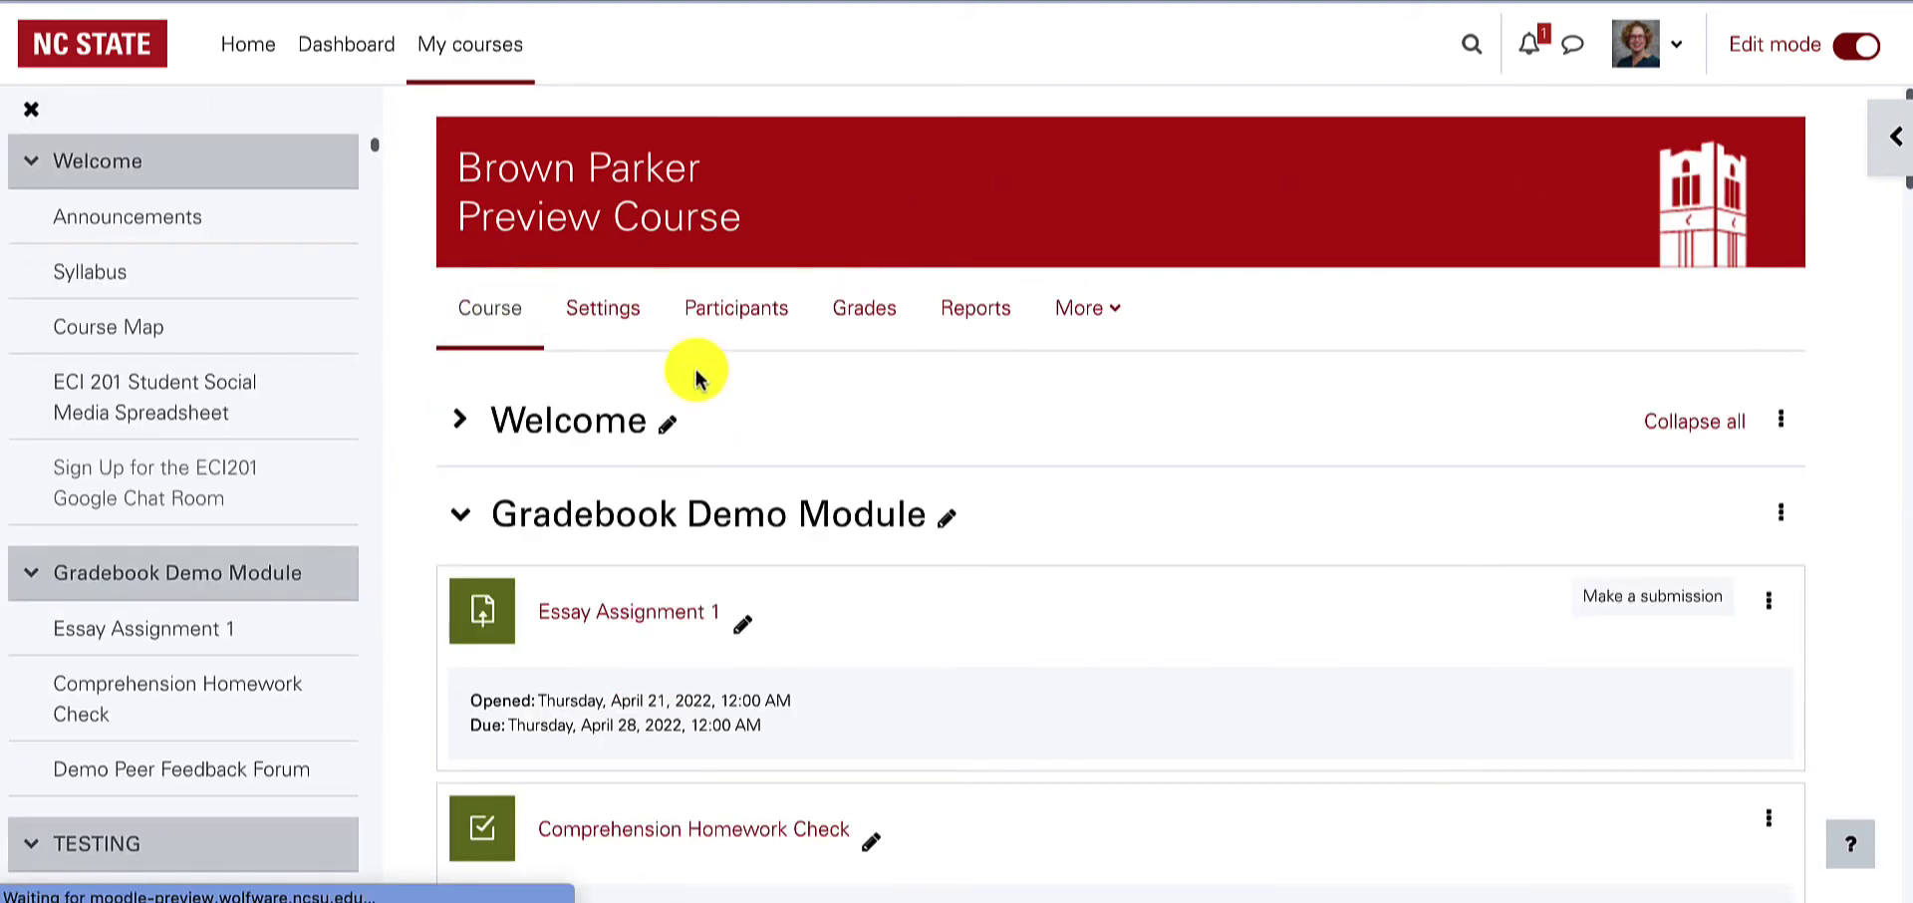
{"action": "scroll", "coordinate": [1064, 508], "scroll_direction": "down", "scroll_amount": 1}
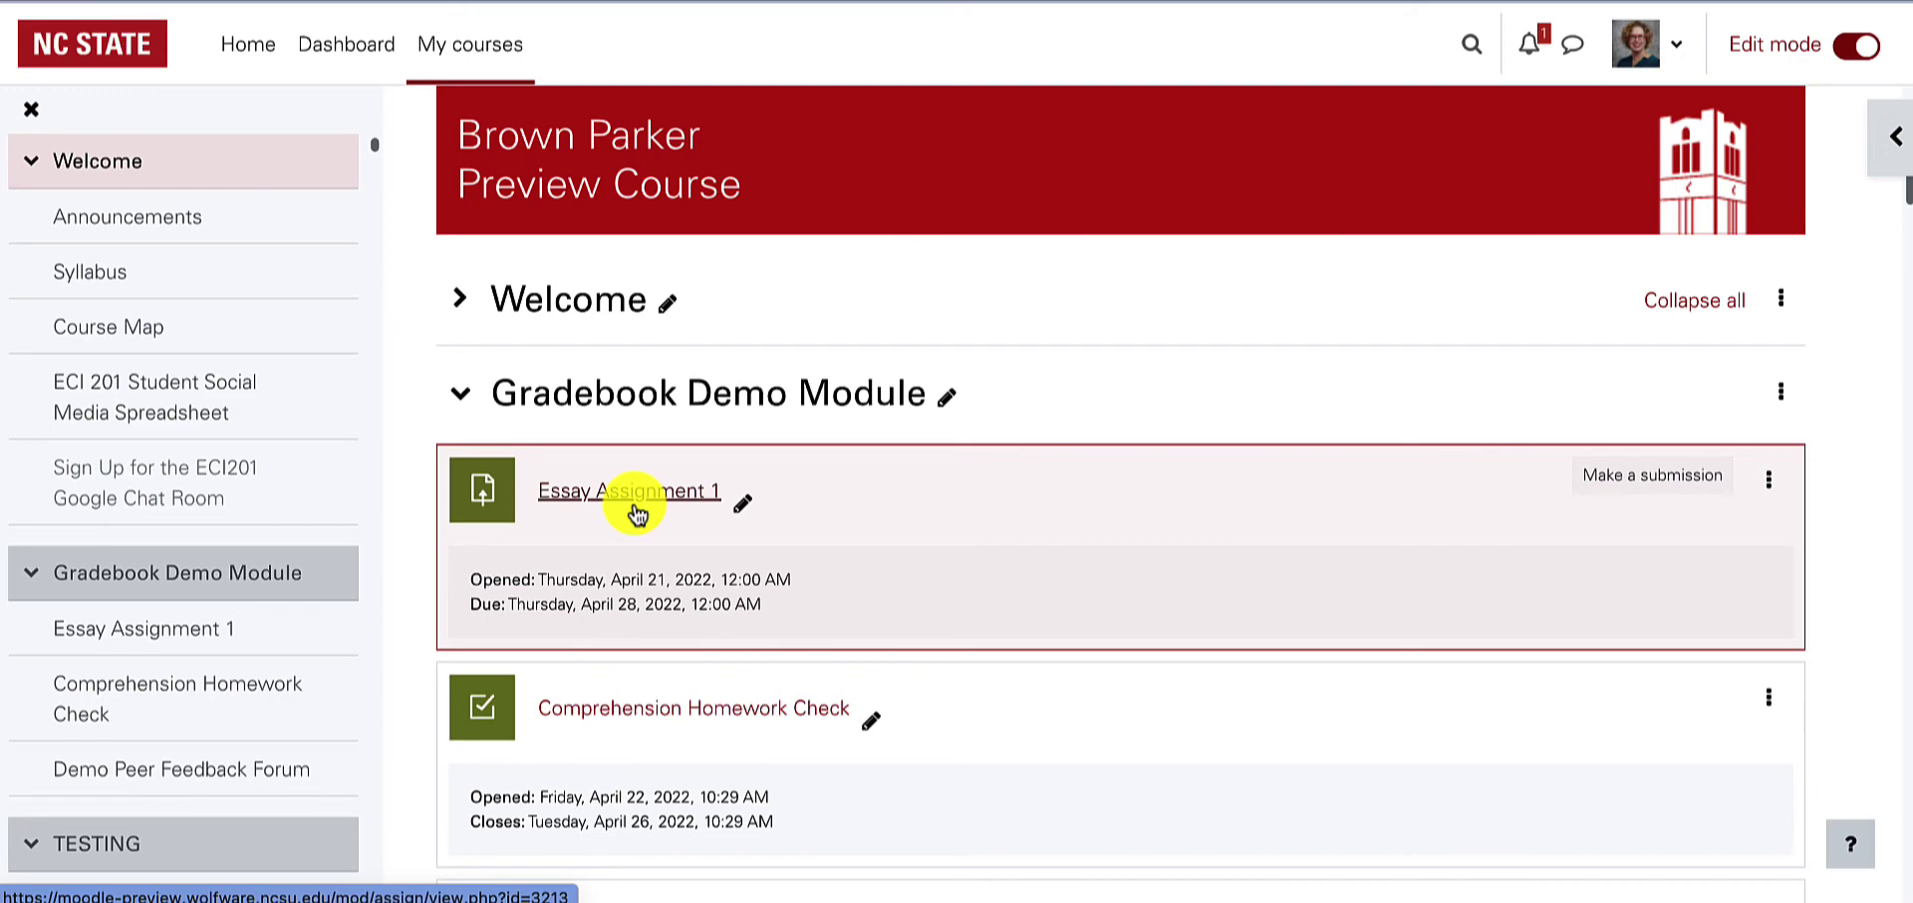
{"action": "left_click", "coordinate": [636, 504]}
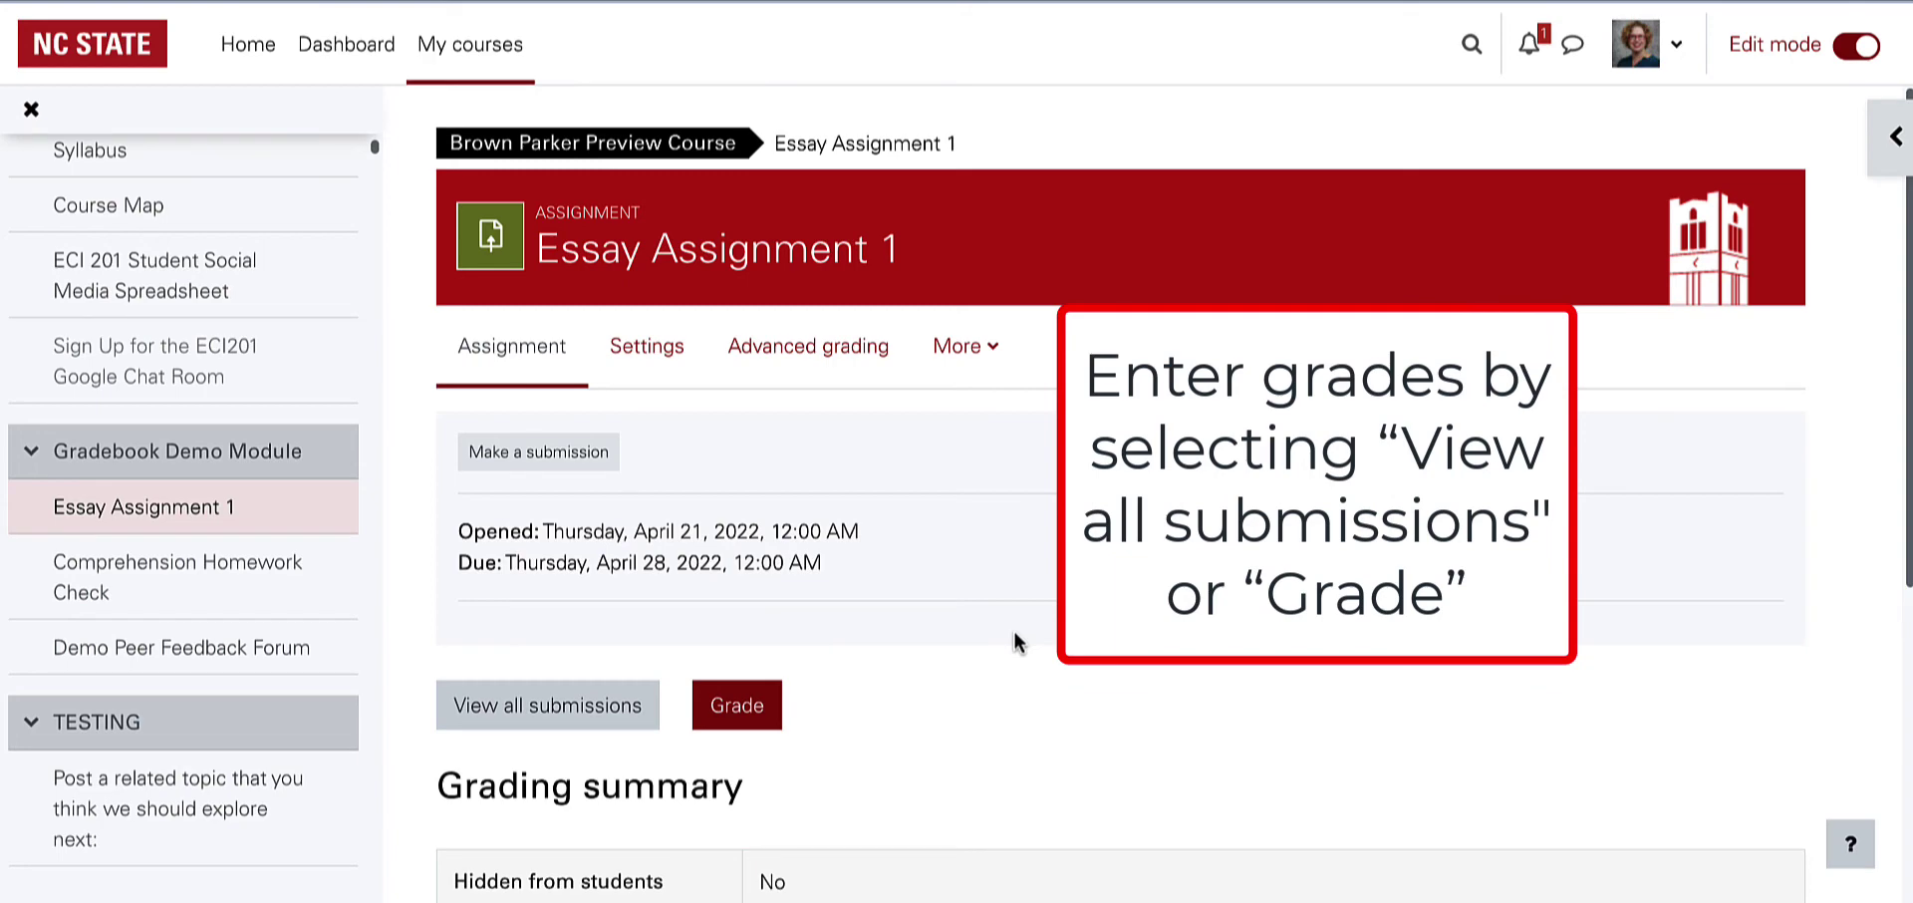
{"action": "scroll", "coordinate": [1014, 633], "scroll_direction": "down", "scroll_amount": 2}
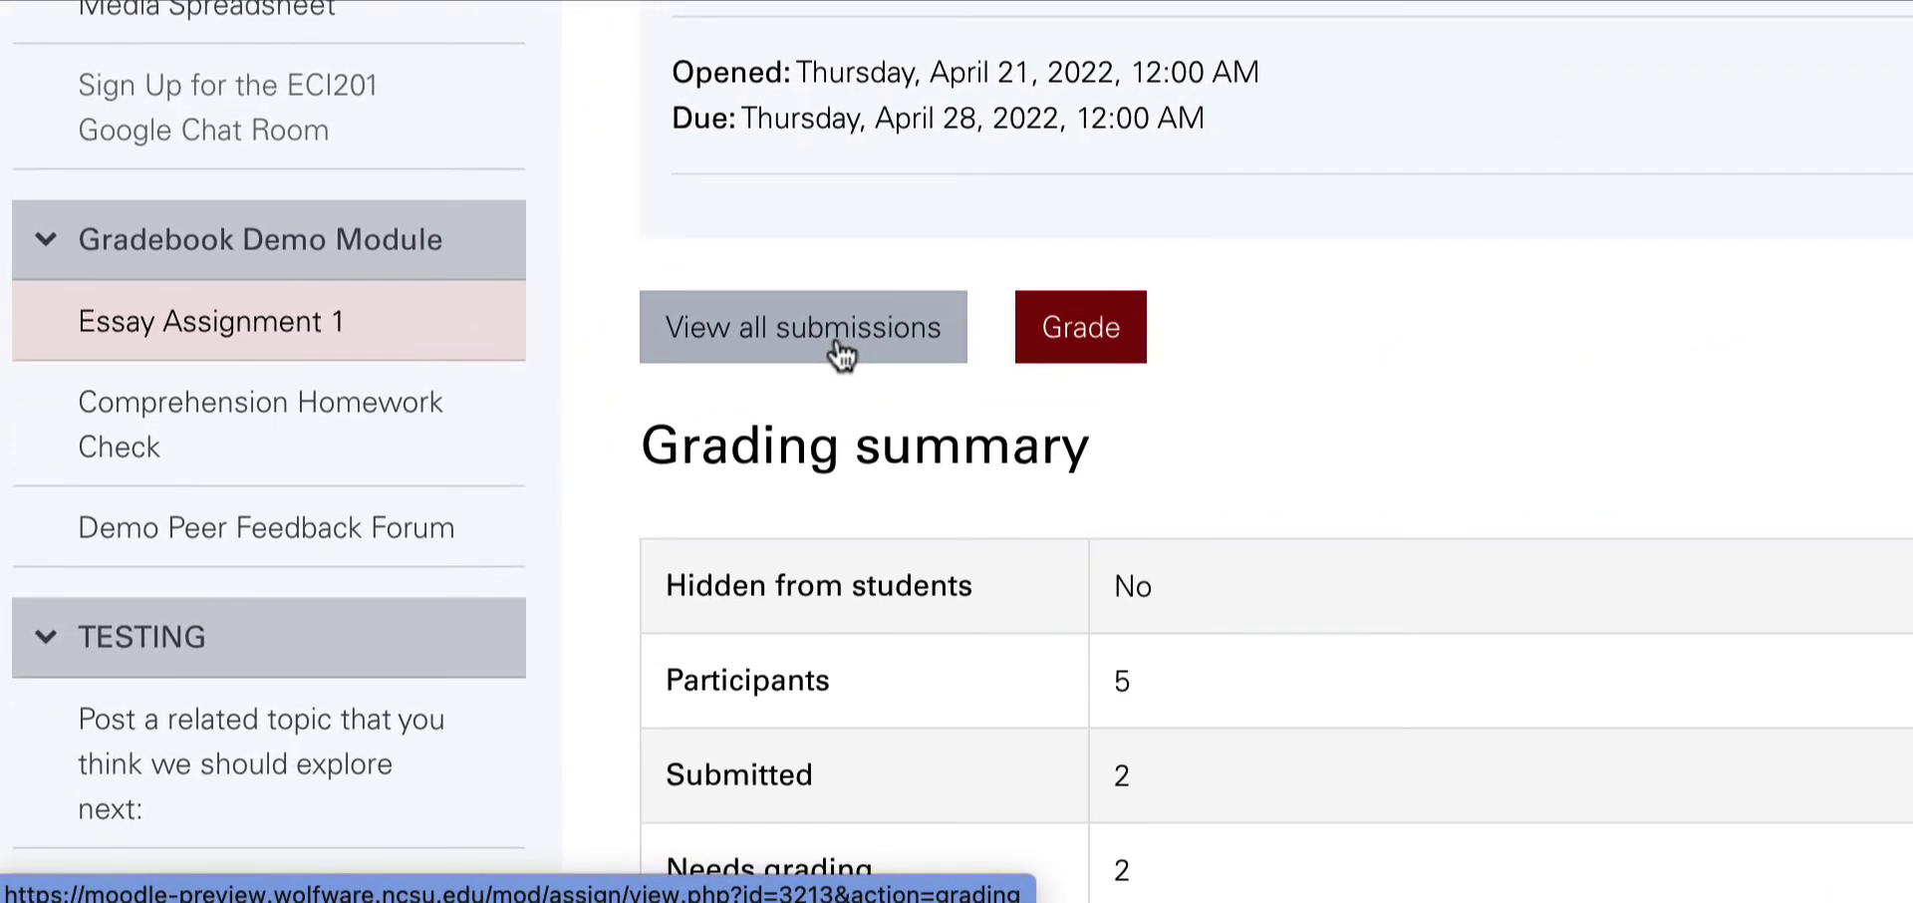
{"action": "left_click", "coordinate": [573, 528]}
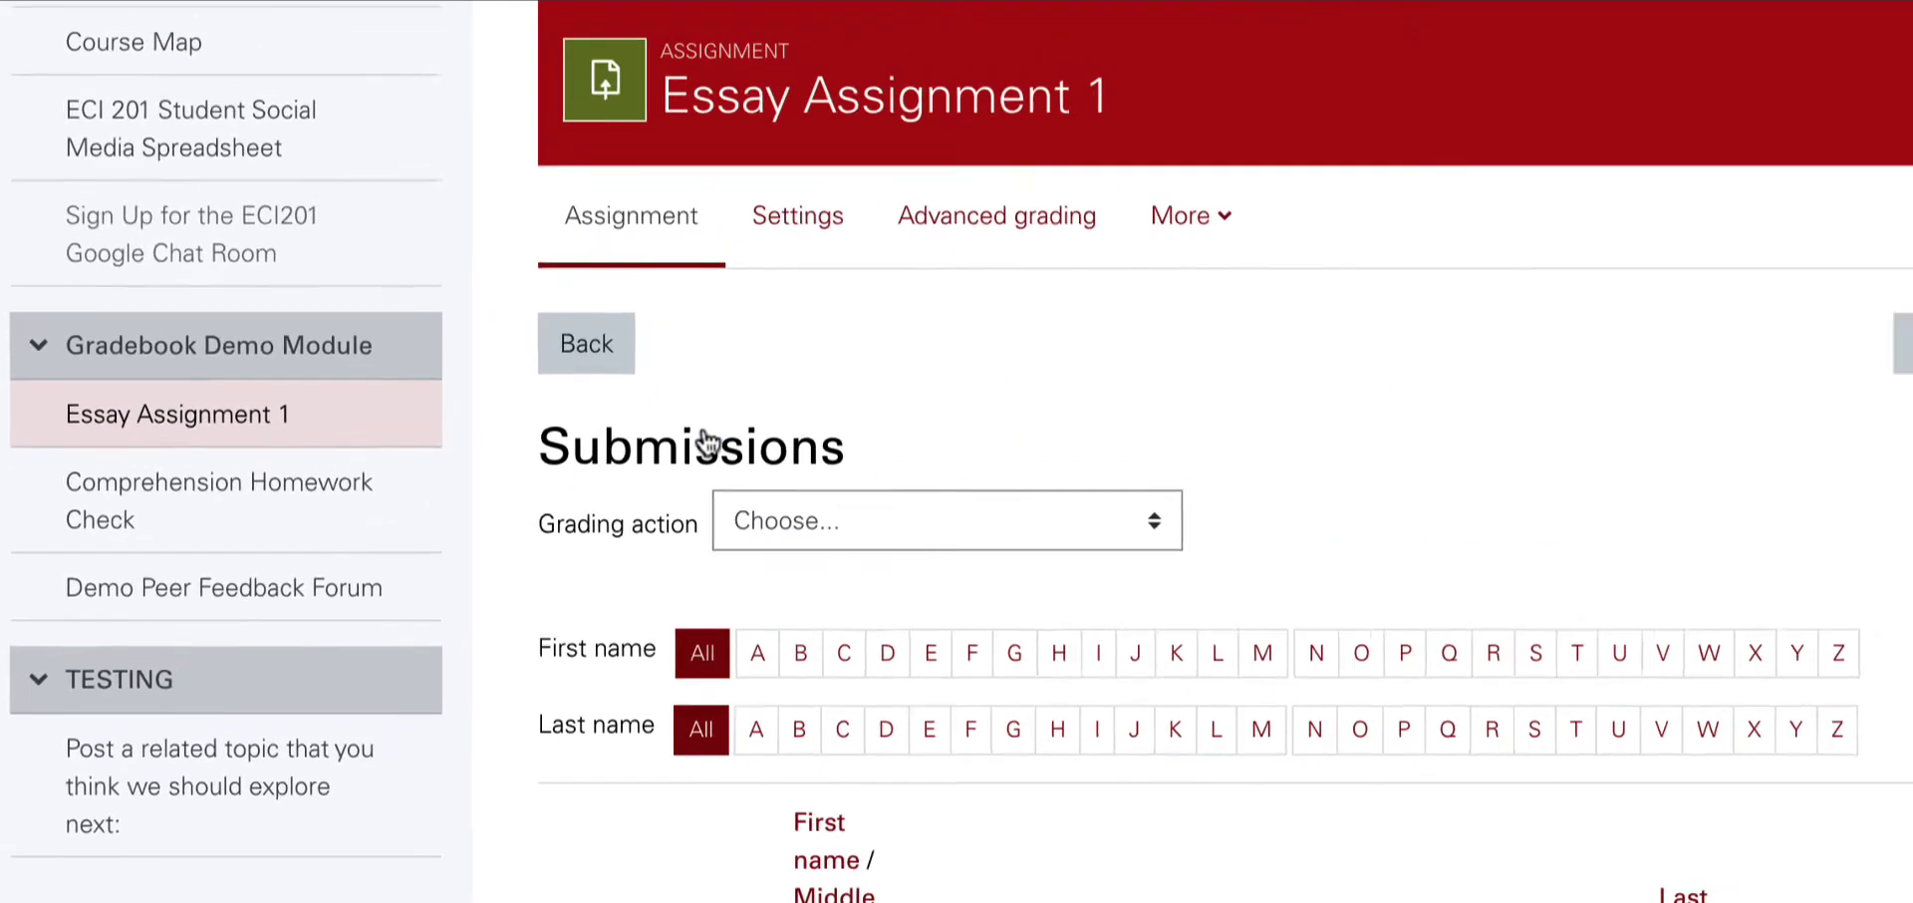
{"action": "scroll", "coordinate": [914, 603], "scroll_direction": "down", "scroll_amount": 4}
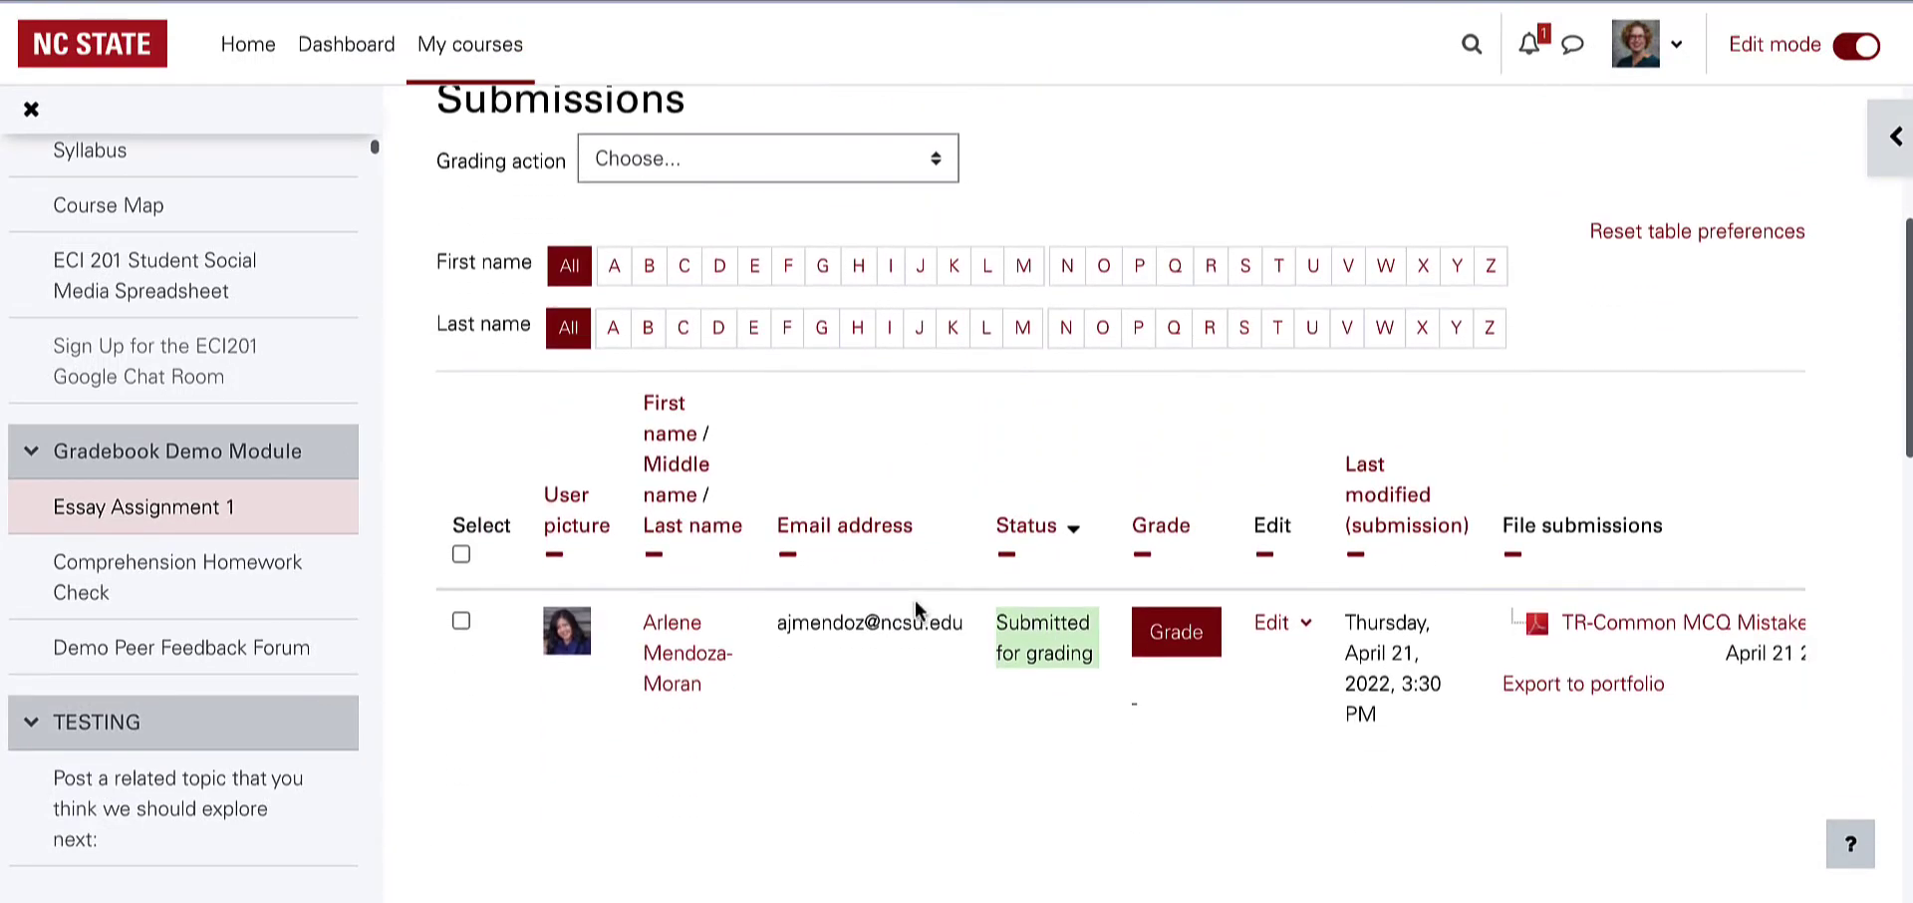
{"action": "scroll", "coordinate": [916, 610], "scroll_direction": "down", "scroll_amount": 4}
{"action": "scroll", "coordinate": [915, 602], "scroll_direction": "down", "scroll_amount": 1}
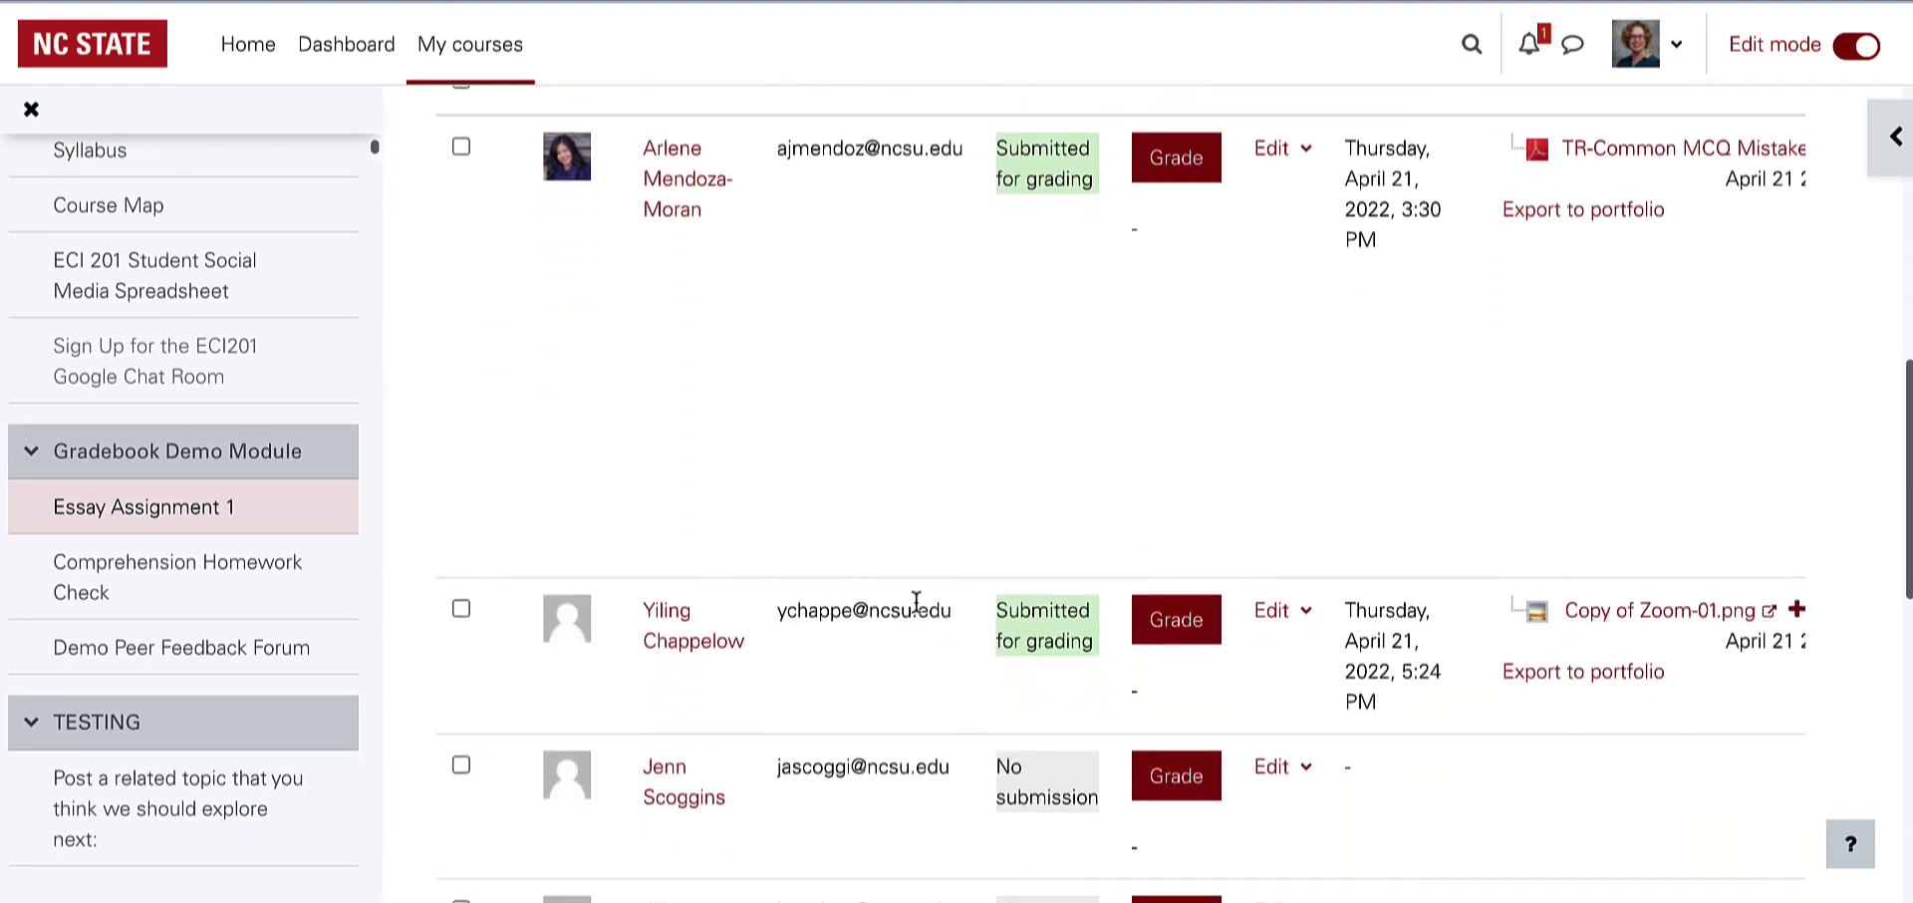
{"action": "scroll", "coordinate": [915, 600], "scroll_direction": "down", "scroll_amount": 4}
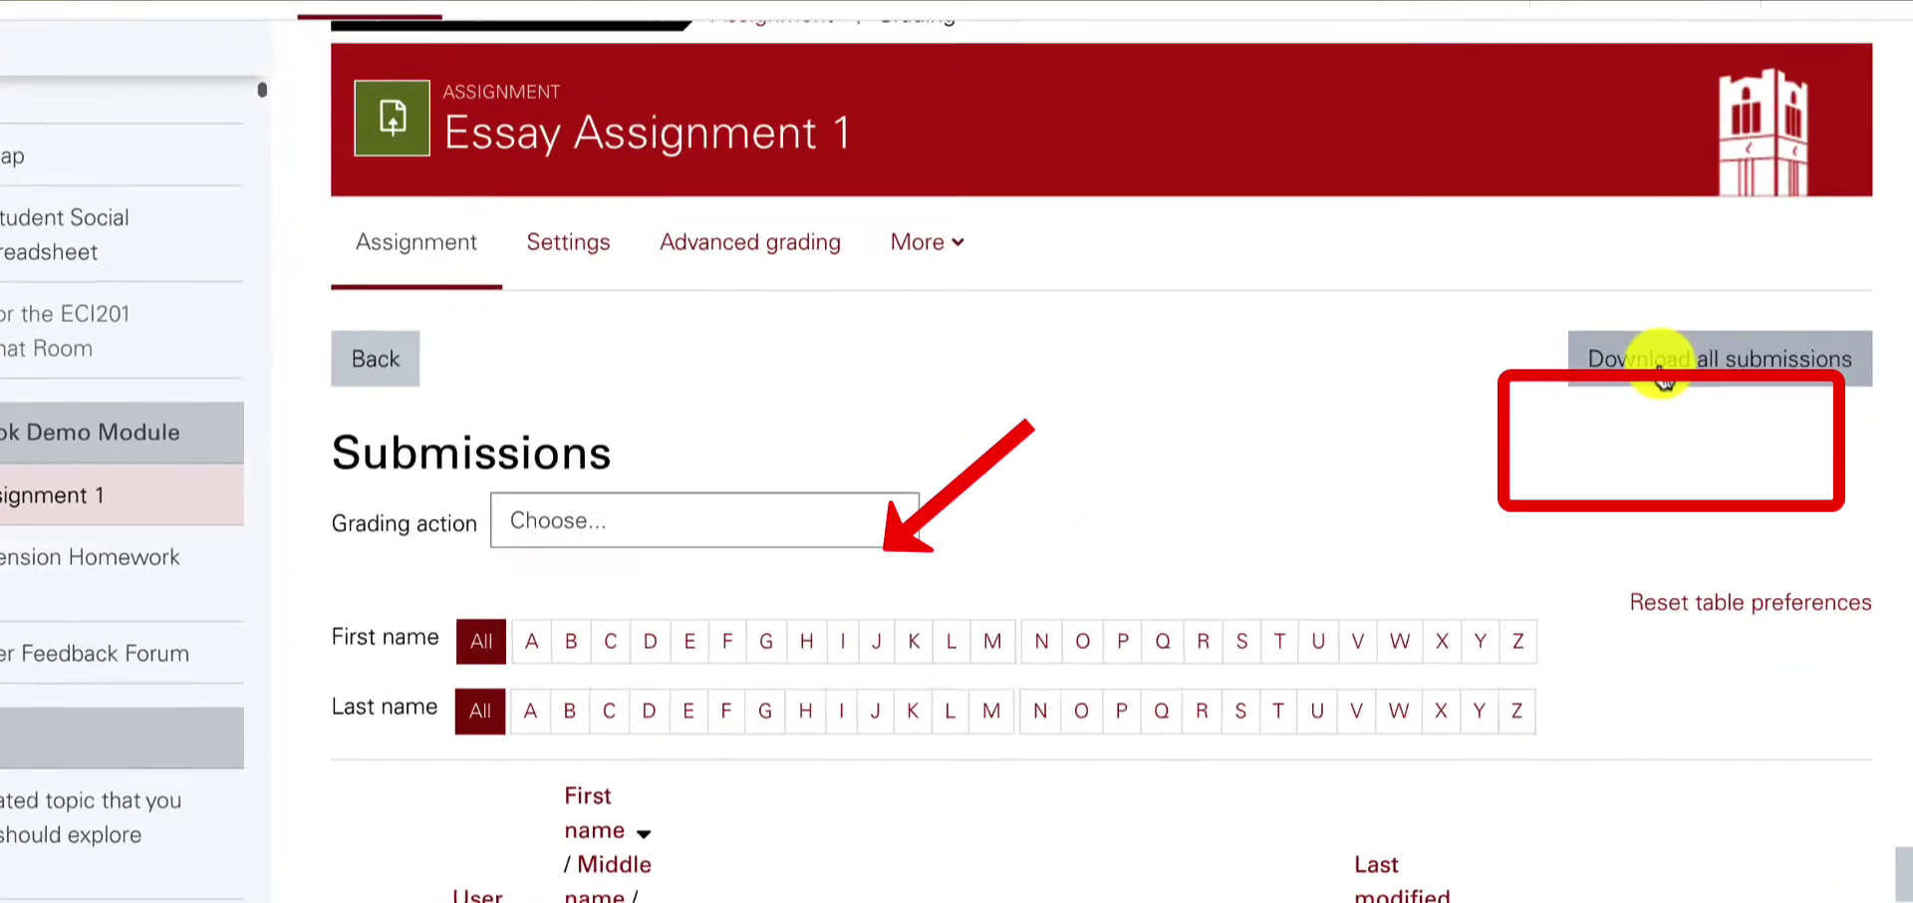
Step: Download all Essay Assignment 1 submissions as a zip file to the Downloads folder and show the file there
{"action": "left_click", "coordinate": [1662, 377]}
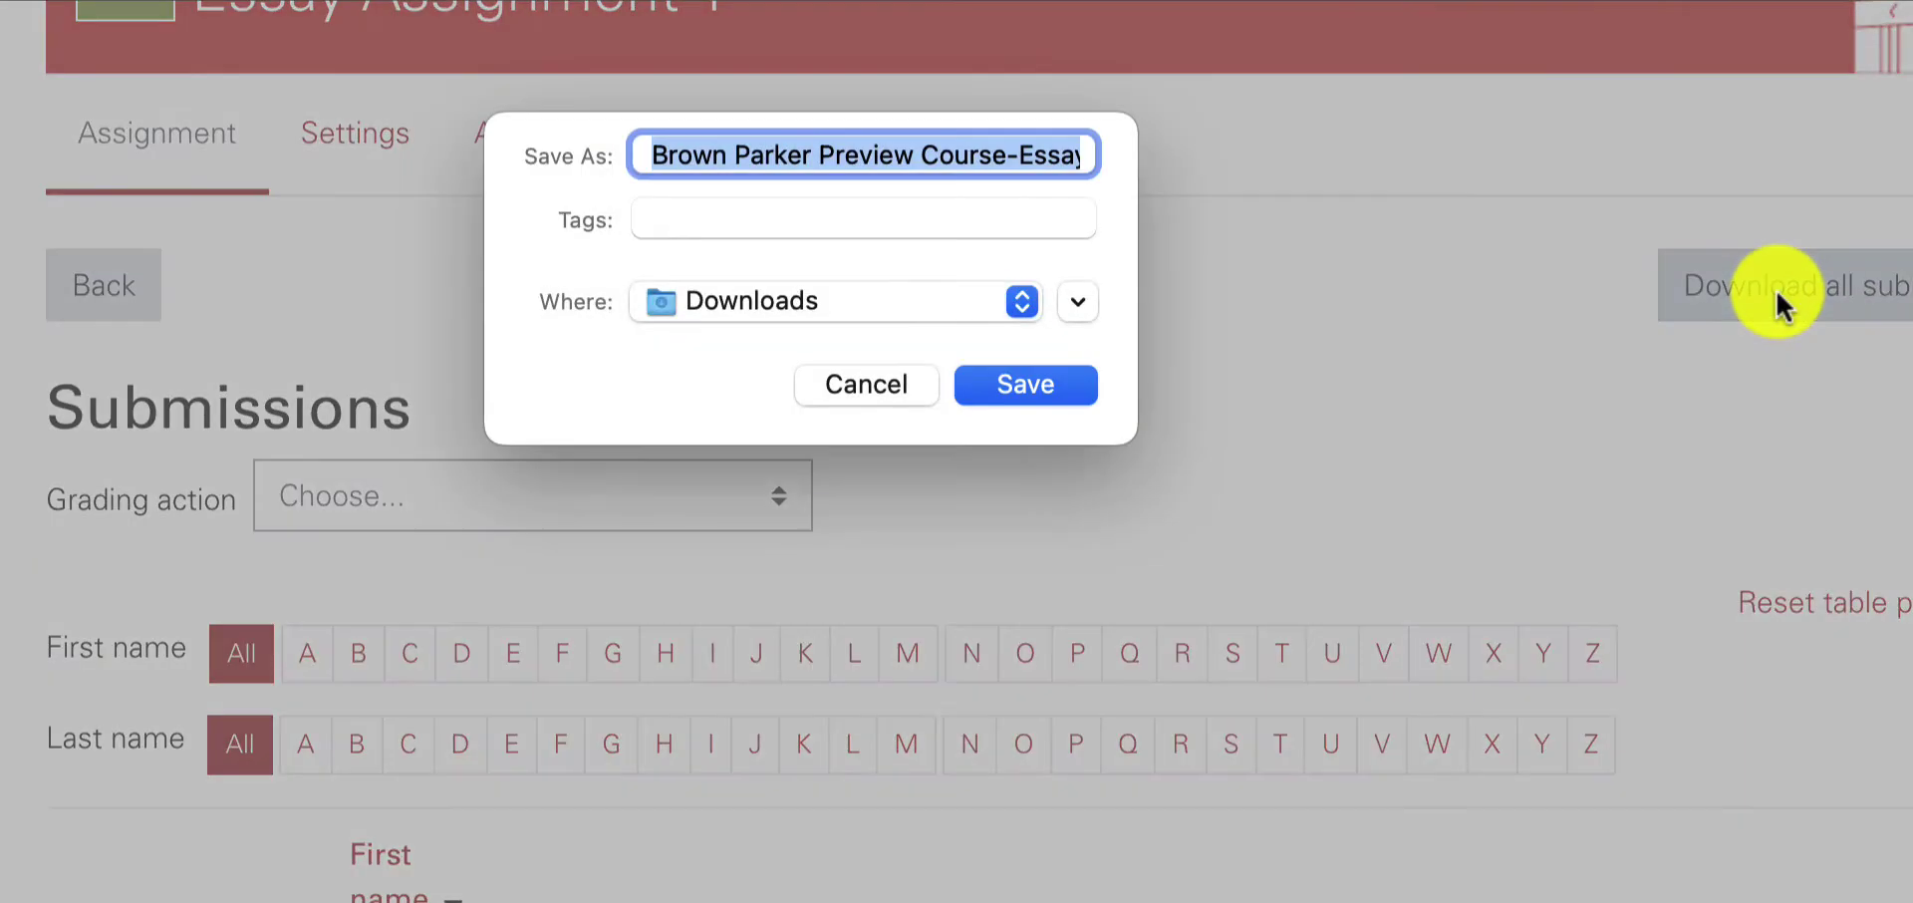
{"action": "left_click", "coordinate": [1050, 391]}
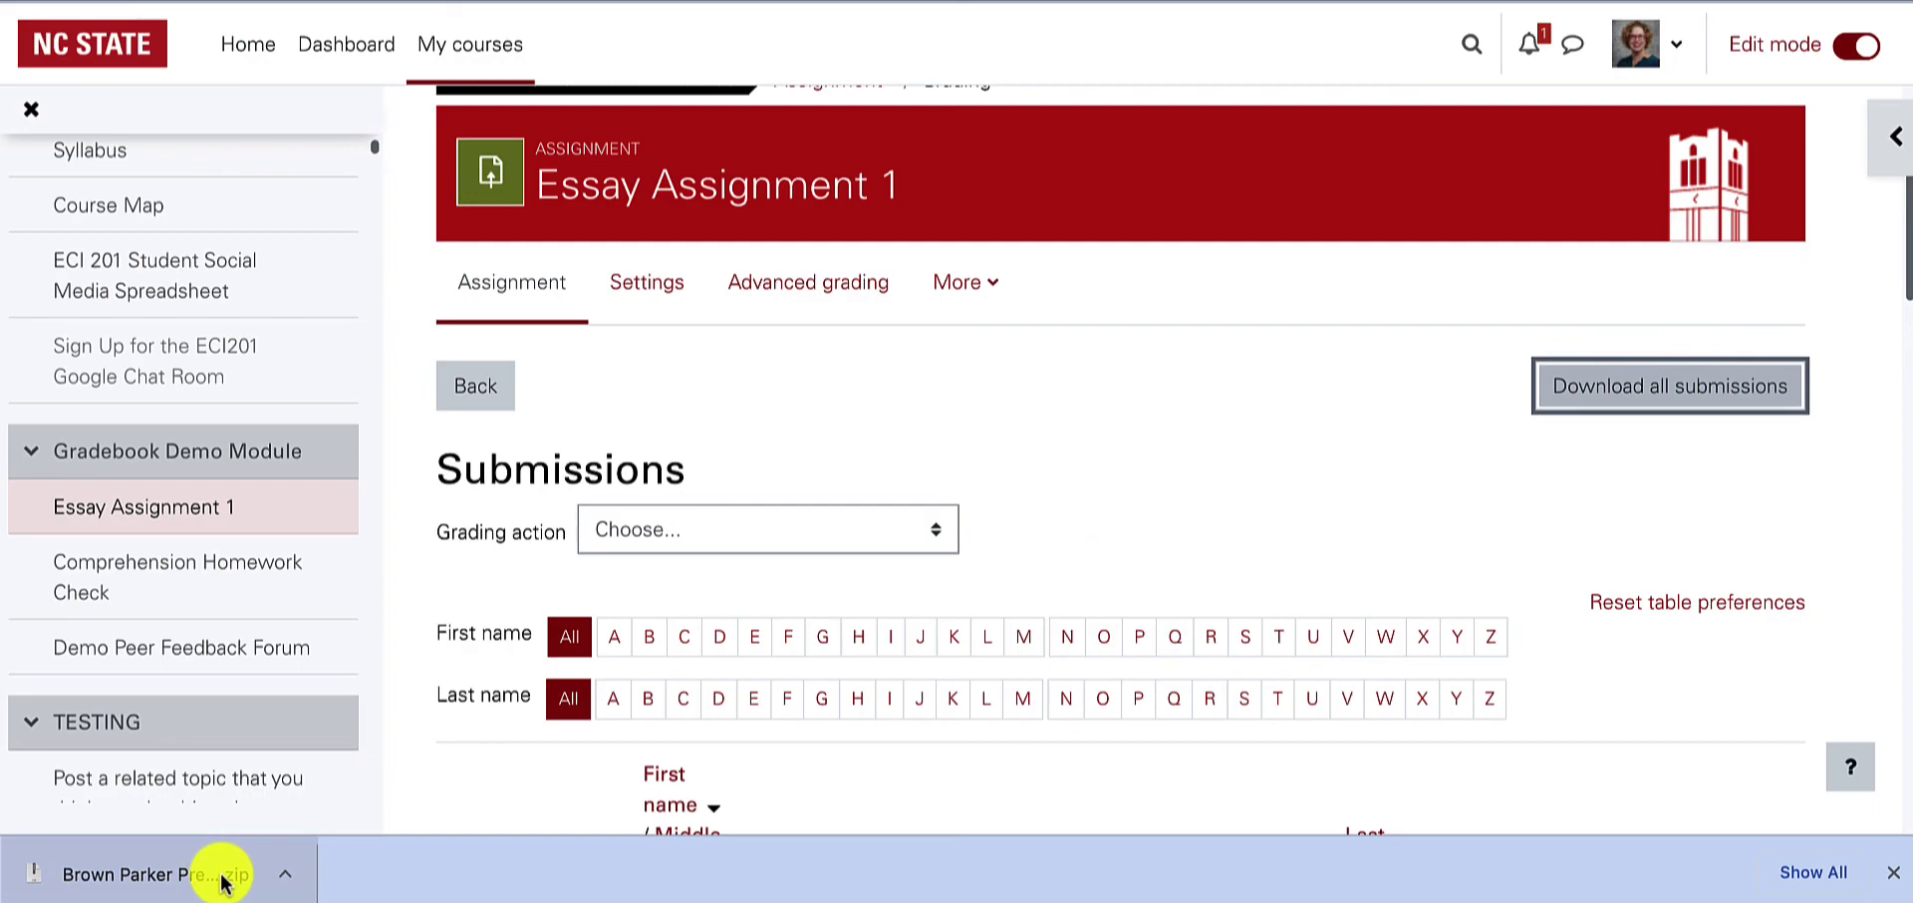
{"action": "left_click", "coordinate": [221, 877]}
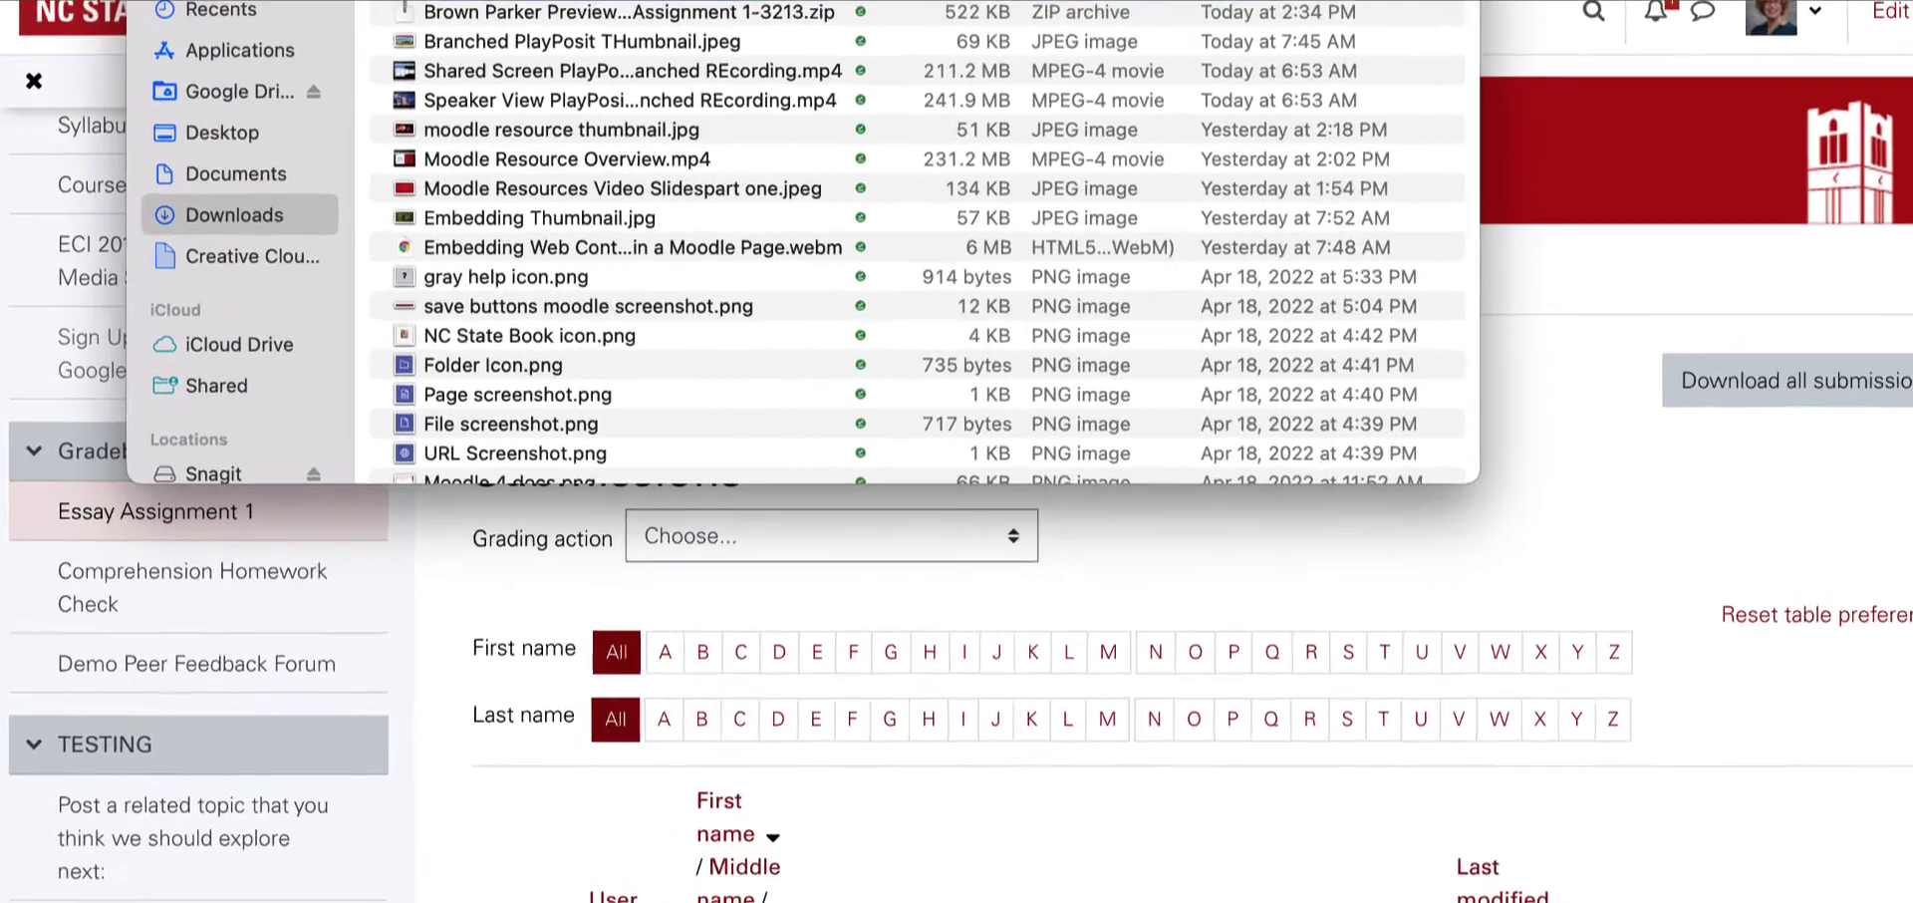
{"action": "left_click_drag", "start_coordinate": [855, 1], "coordinate": [938, 95]}
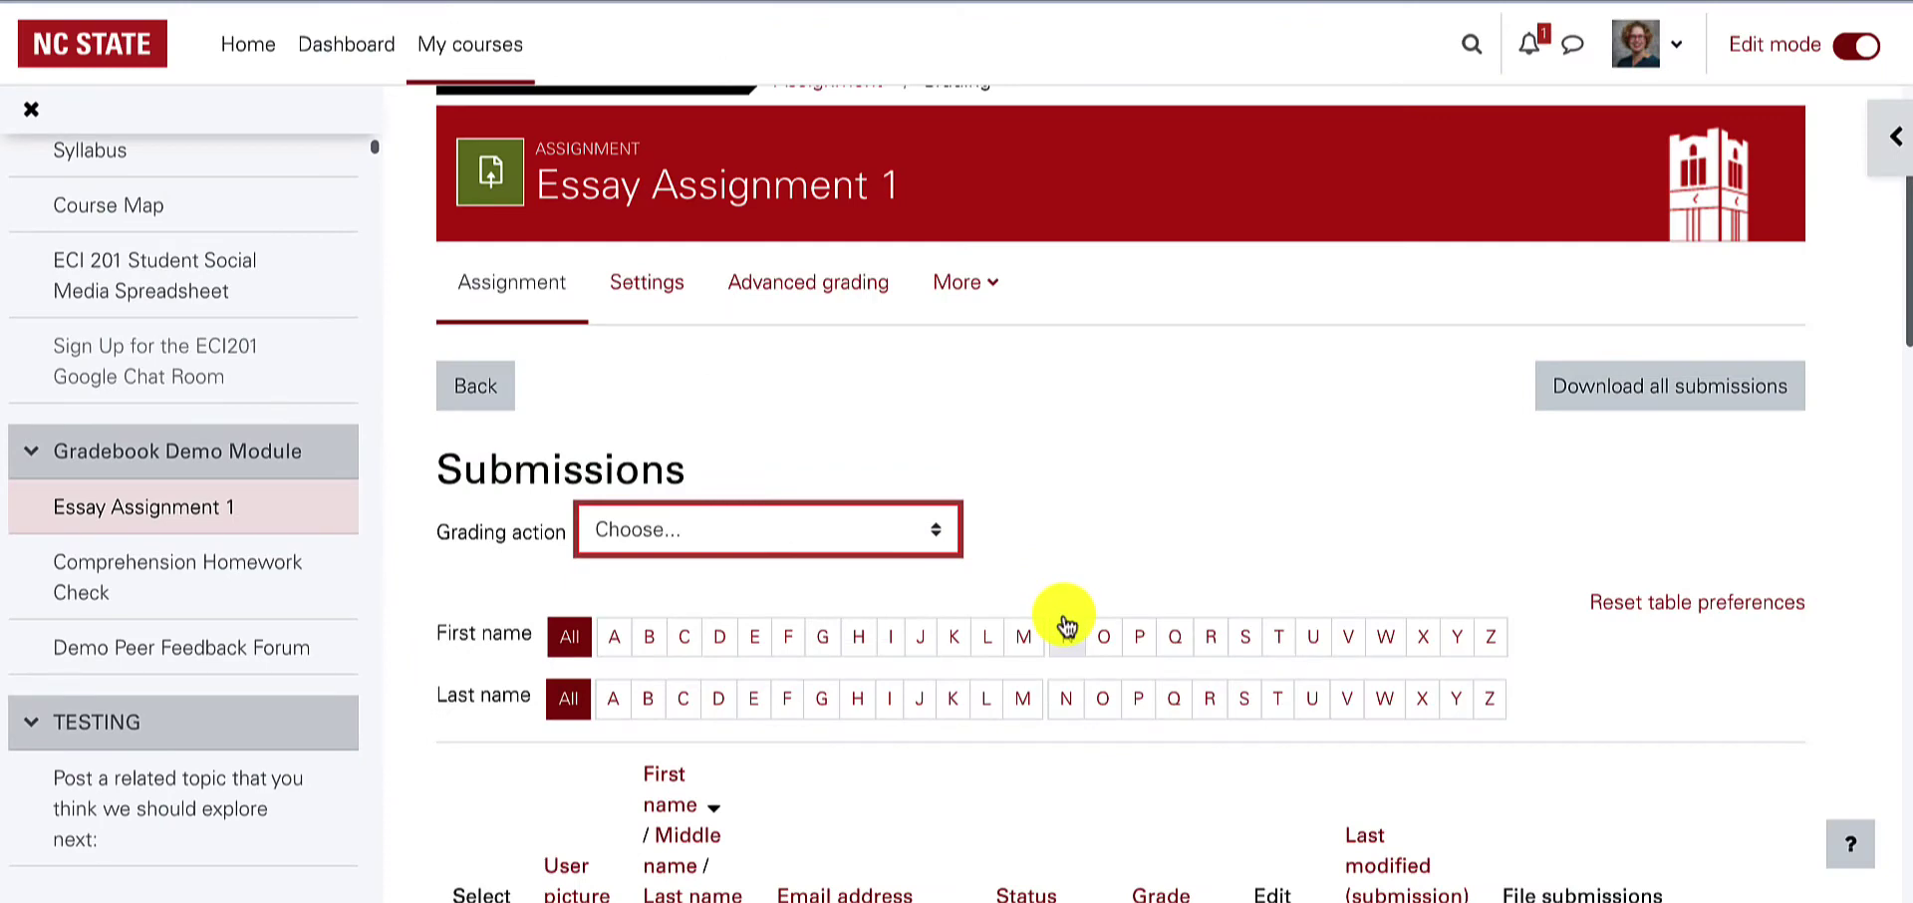
Step: Sort the submissions table by status so the submitted work is listed first
{"action": "scroll", "coordinate": [1271, 667], "scroll_direction": "down", "scroll_amount": 5}
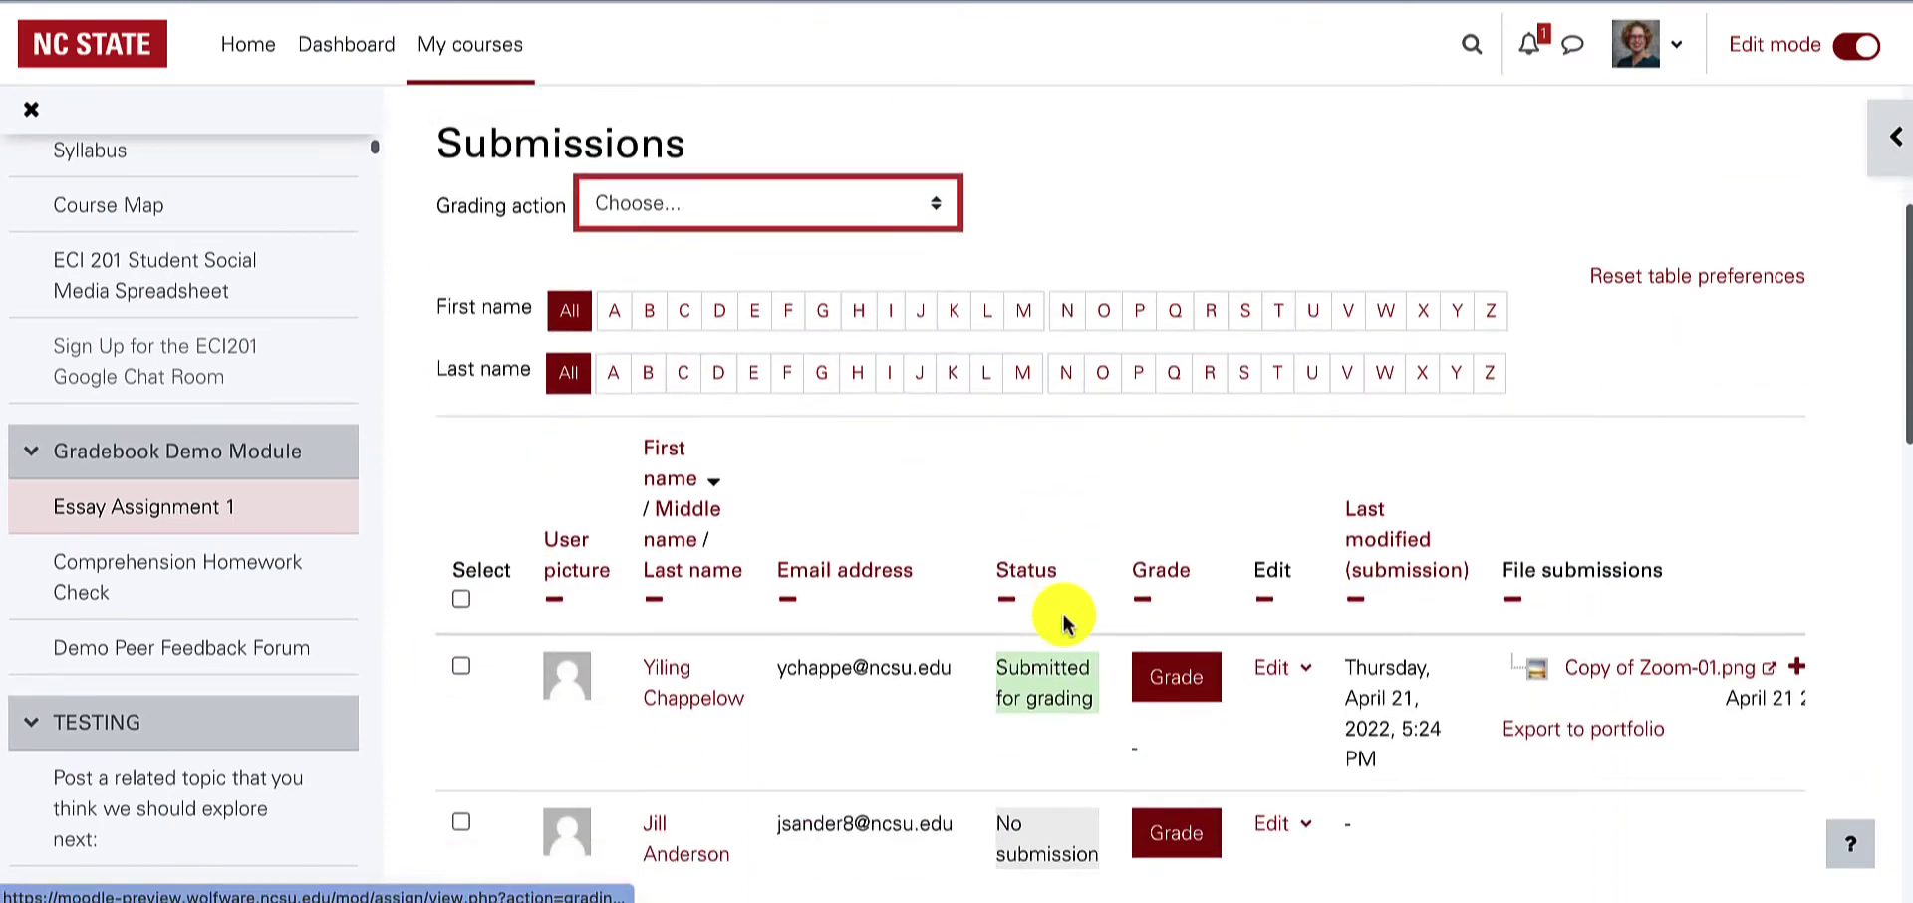
{"action": "scroll", "coordinate": [1063, 623], "scroll_direction": "down", "scroll_amount": 3}
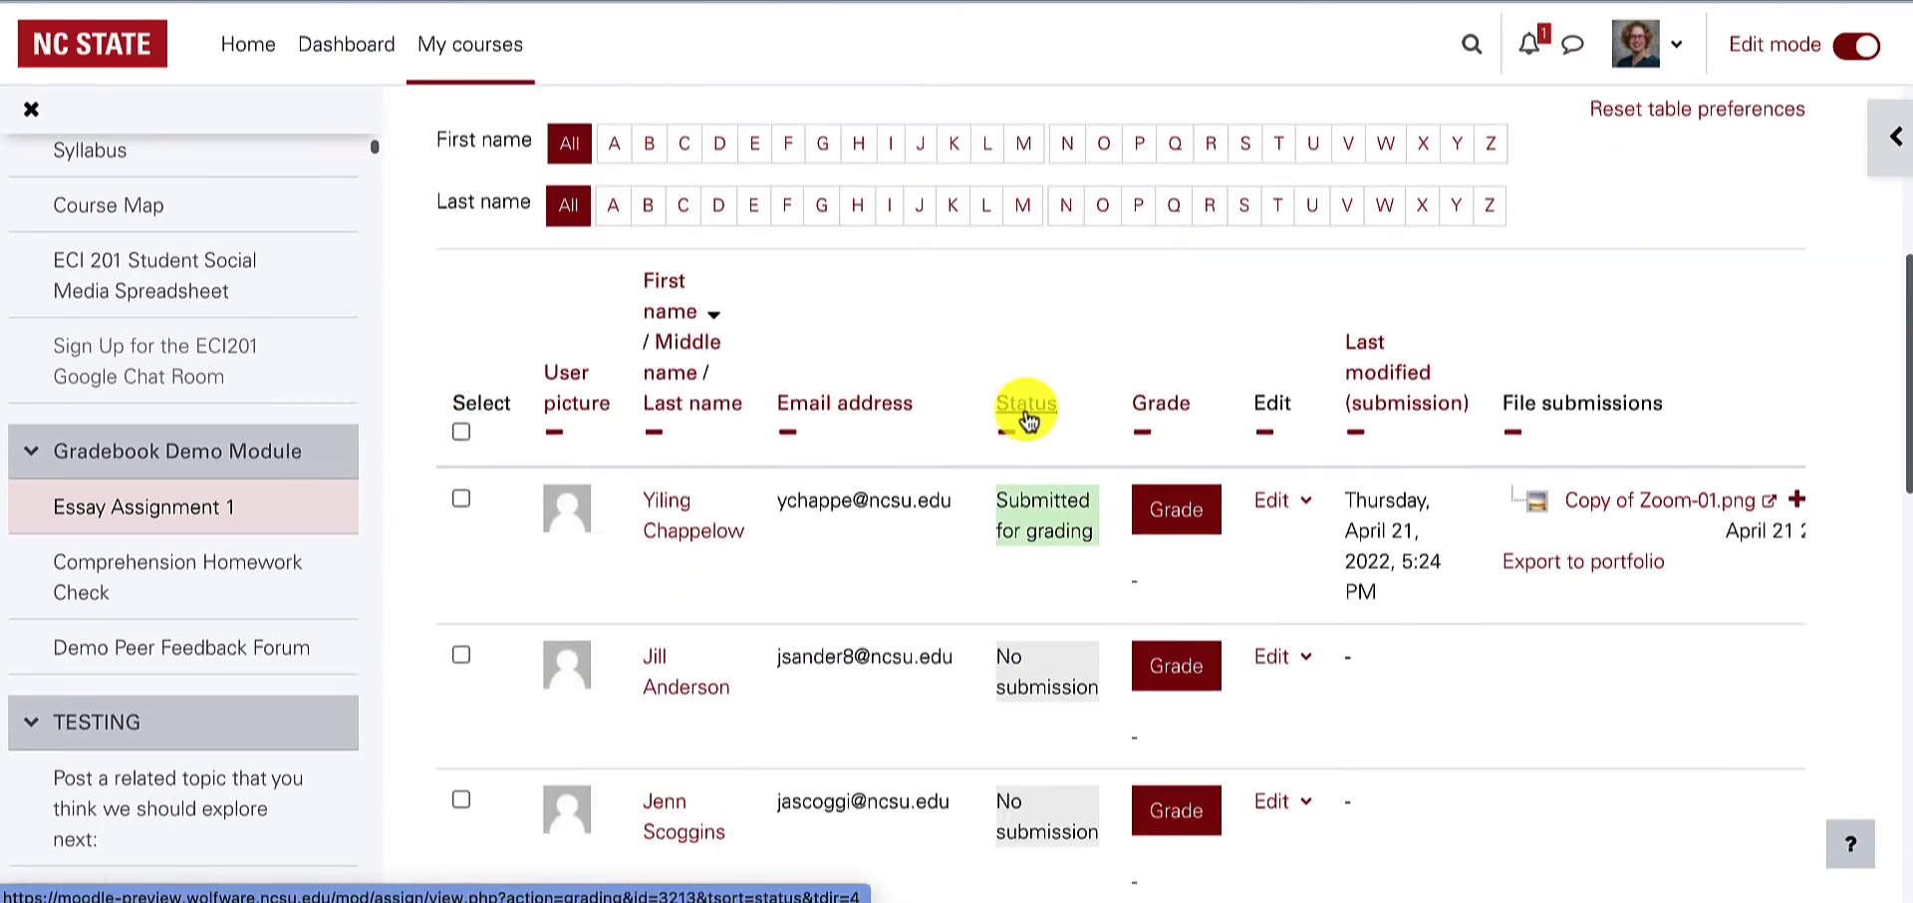
{"action": "left_click", "coordinate": [1026, 408]}
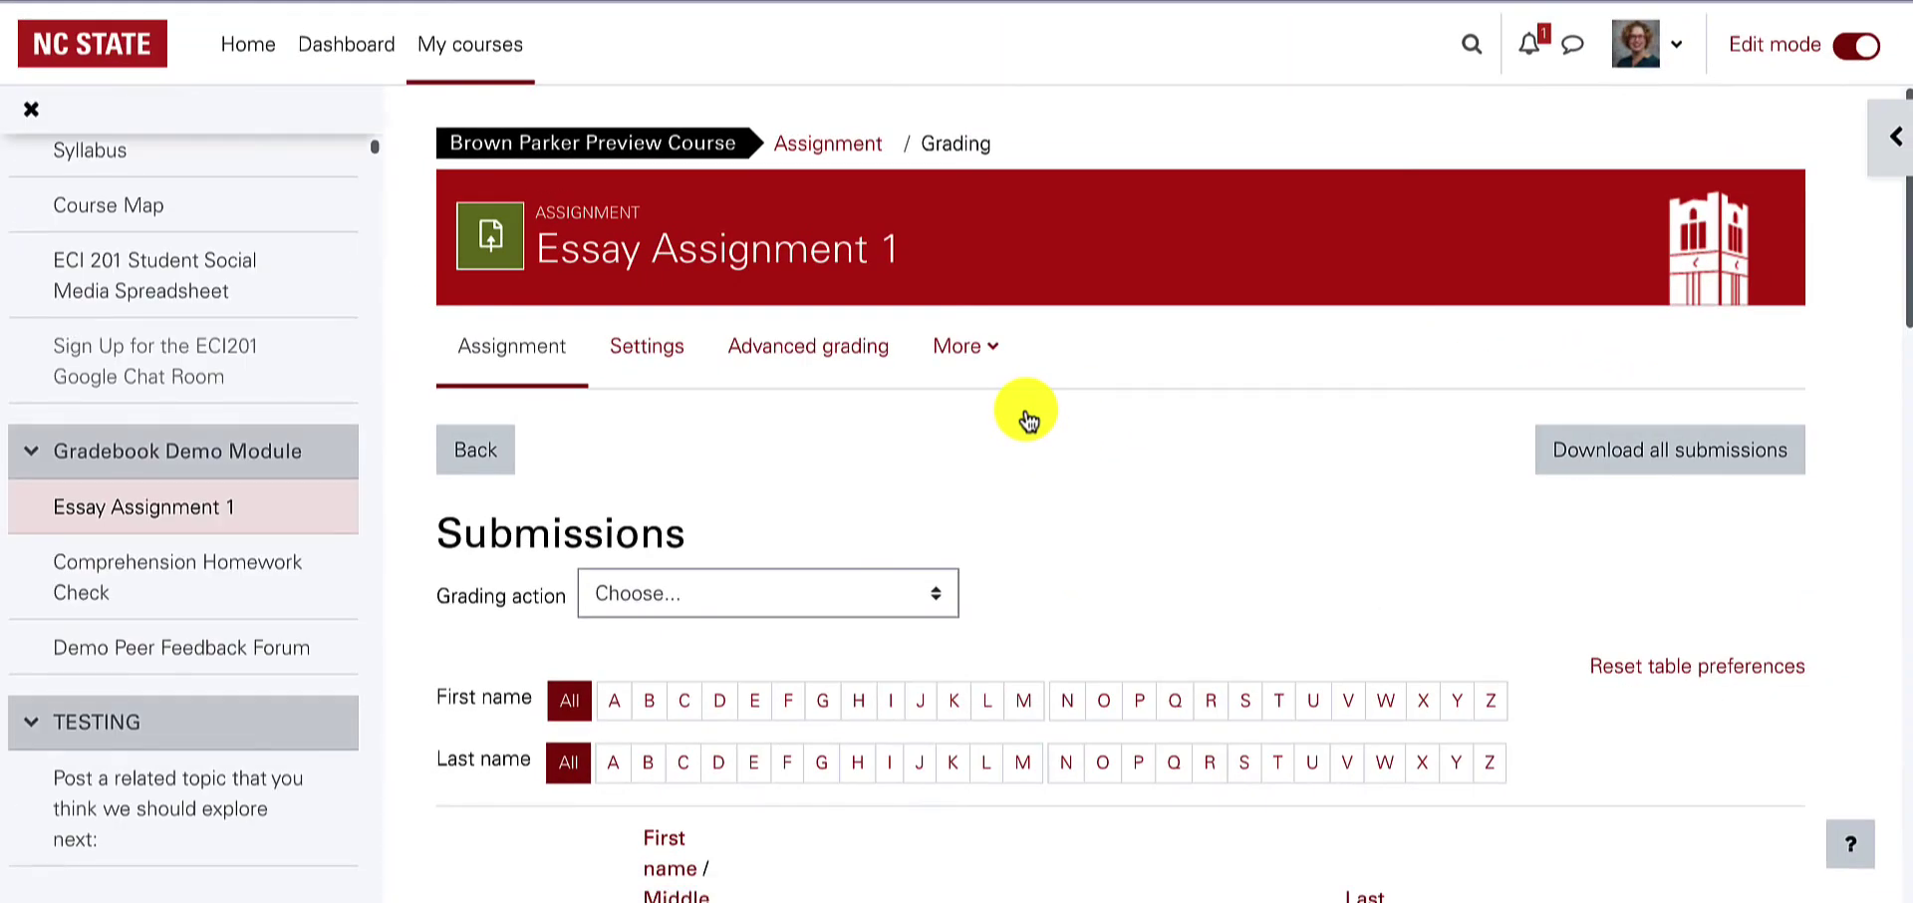
{"action": "scroll", "coordinate": [1026, 414], "scroll_direction": "down", "scroll_amount": 2}
{"action": "scroll", "coordinate": [1028, 419], "scroll_direction": "down", "scroll_amount": 1}
{"action": "left_click", "coordinate": [1008, 688]}
{"action": "scroll", "coordinate": [1004, 688], "scroll_direction": "down", "scroll_amount": 4}
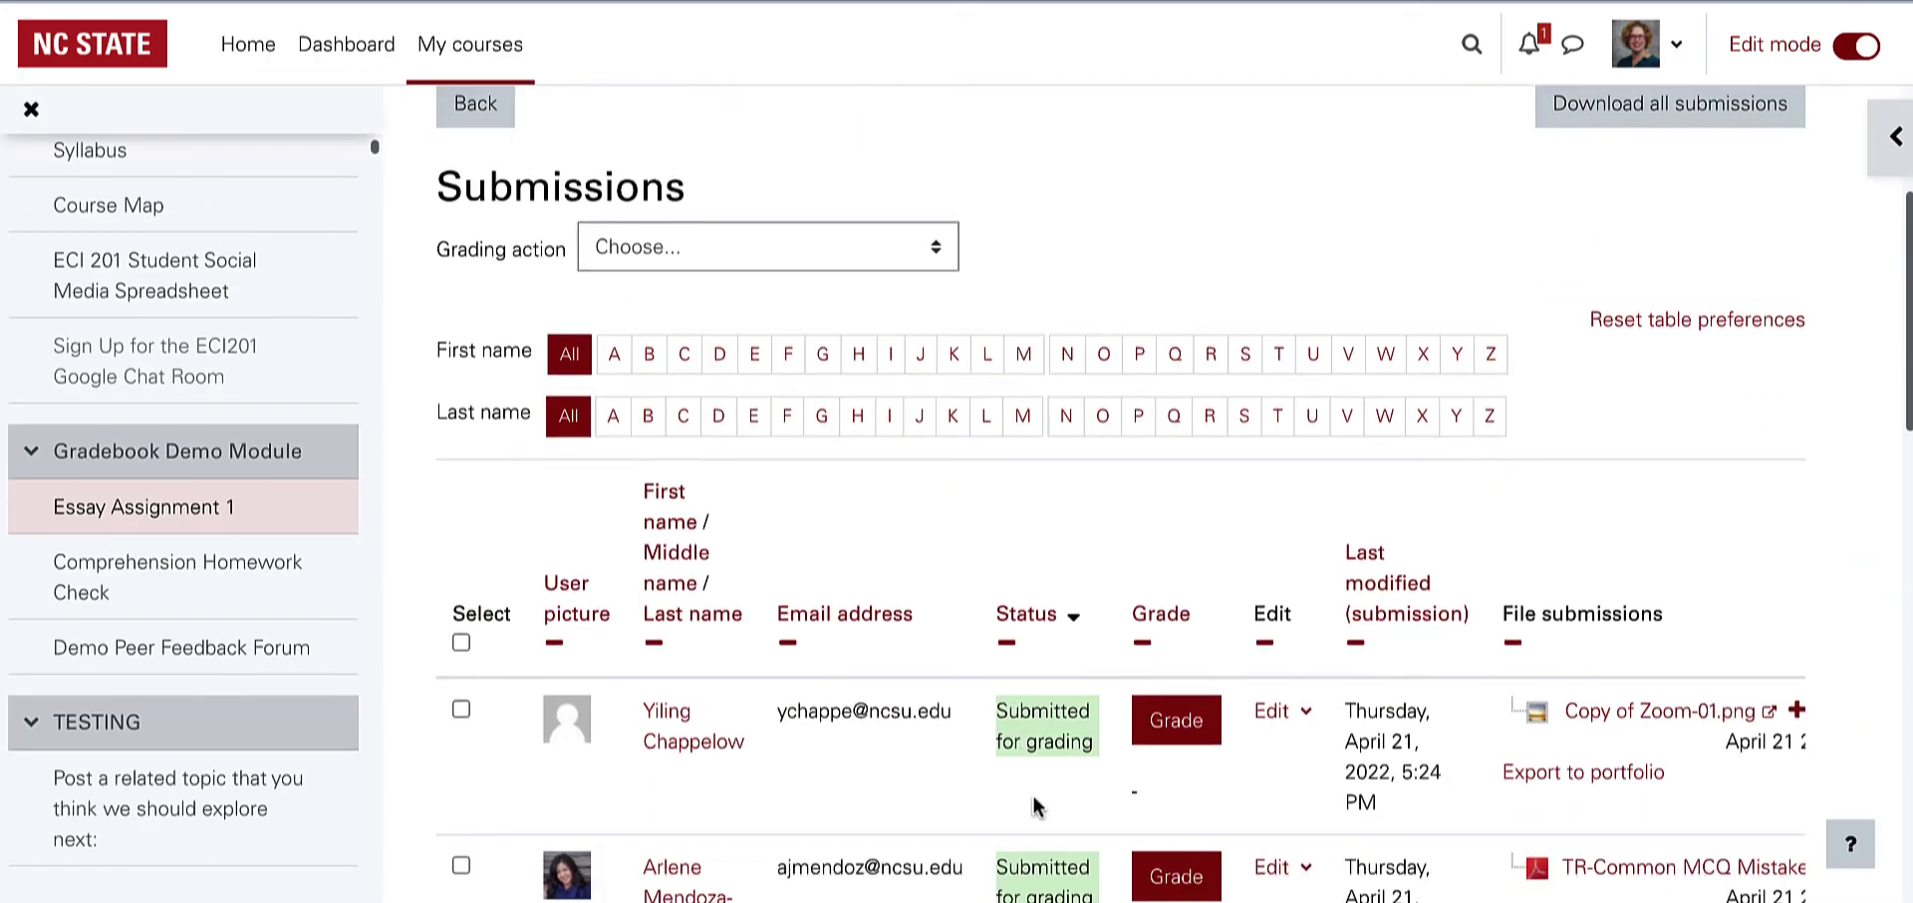
{"action": "scroll", "coordinate": [1036, 805], "scroll_direction": "down", "scroll_amount": 3}
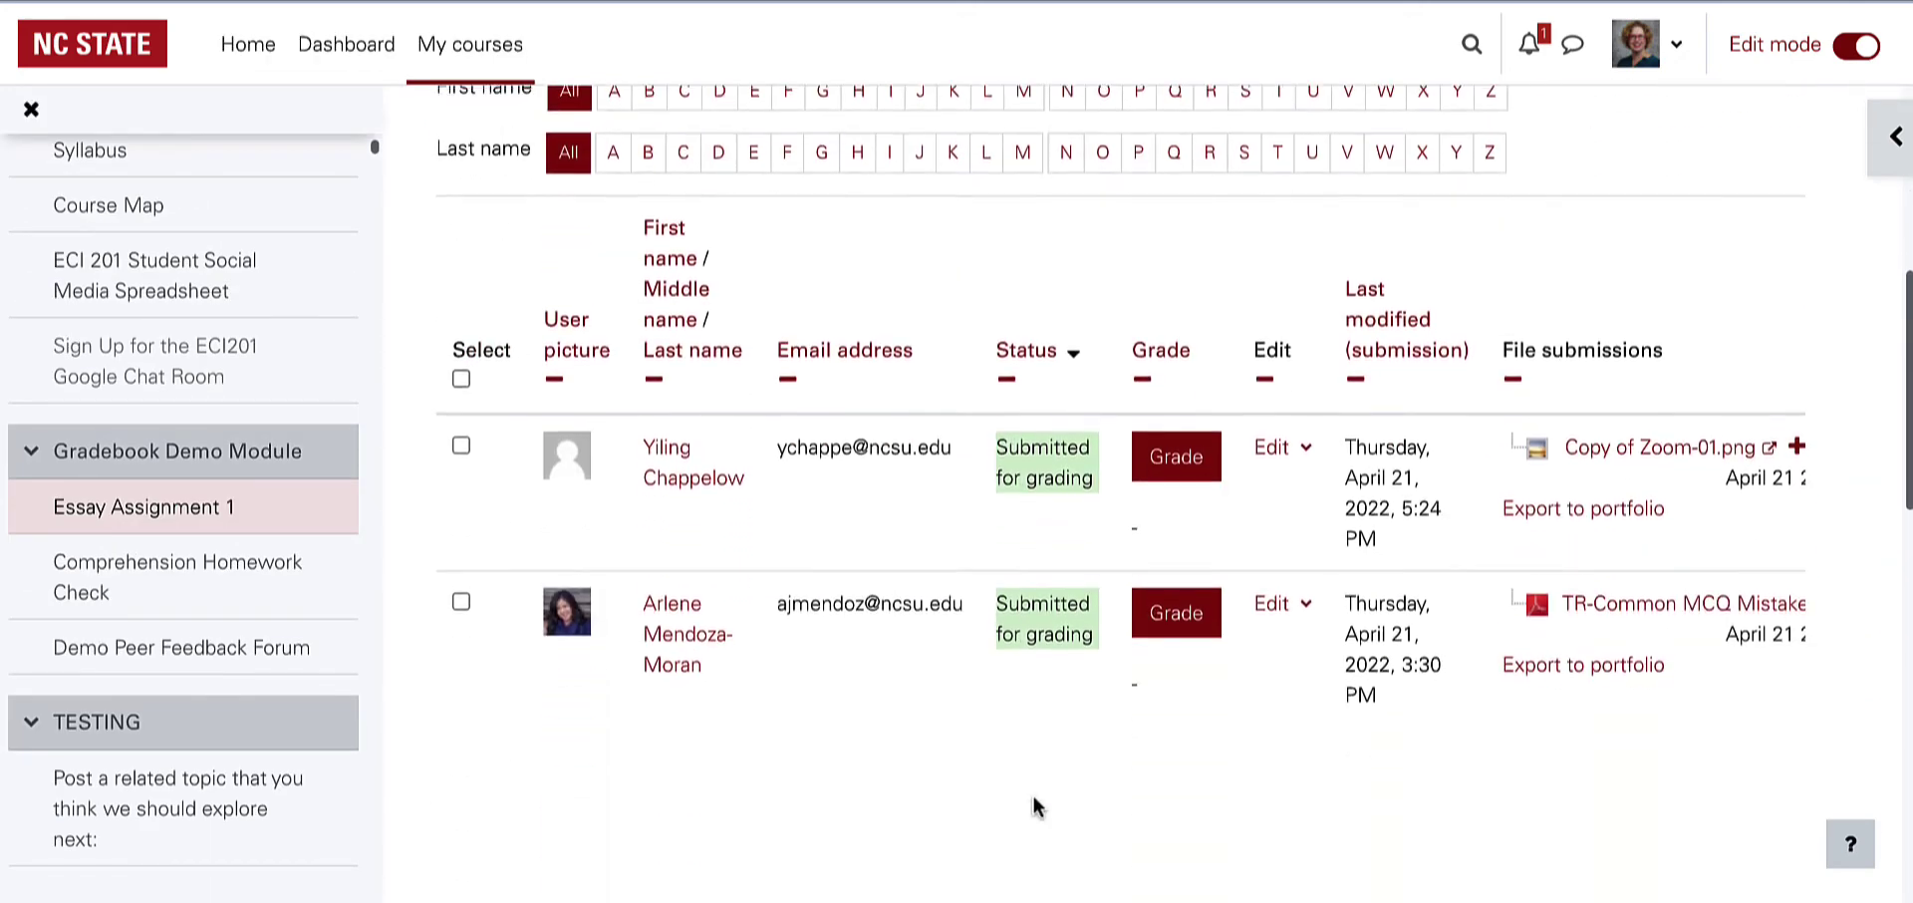
Step: Open the grader for Essay Assignment 1 and move through the students to the first one's submission
{"action": "left_click", "coordinate": [1192, 457]}
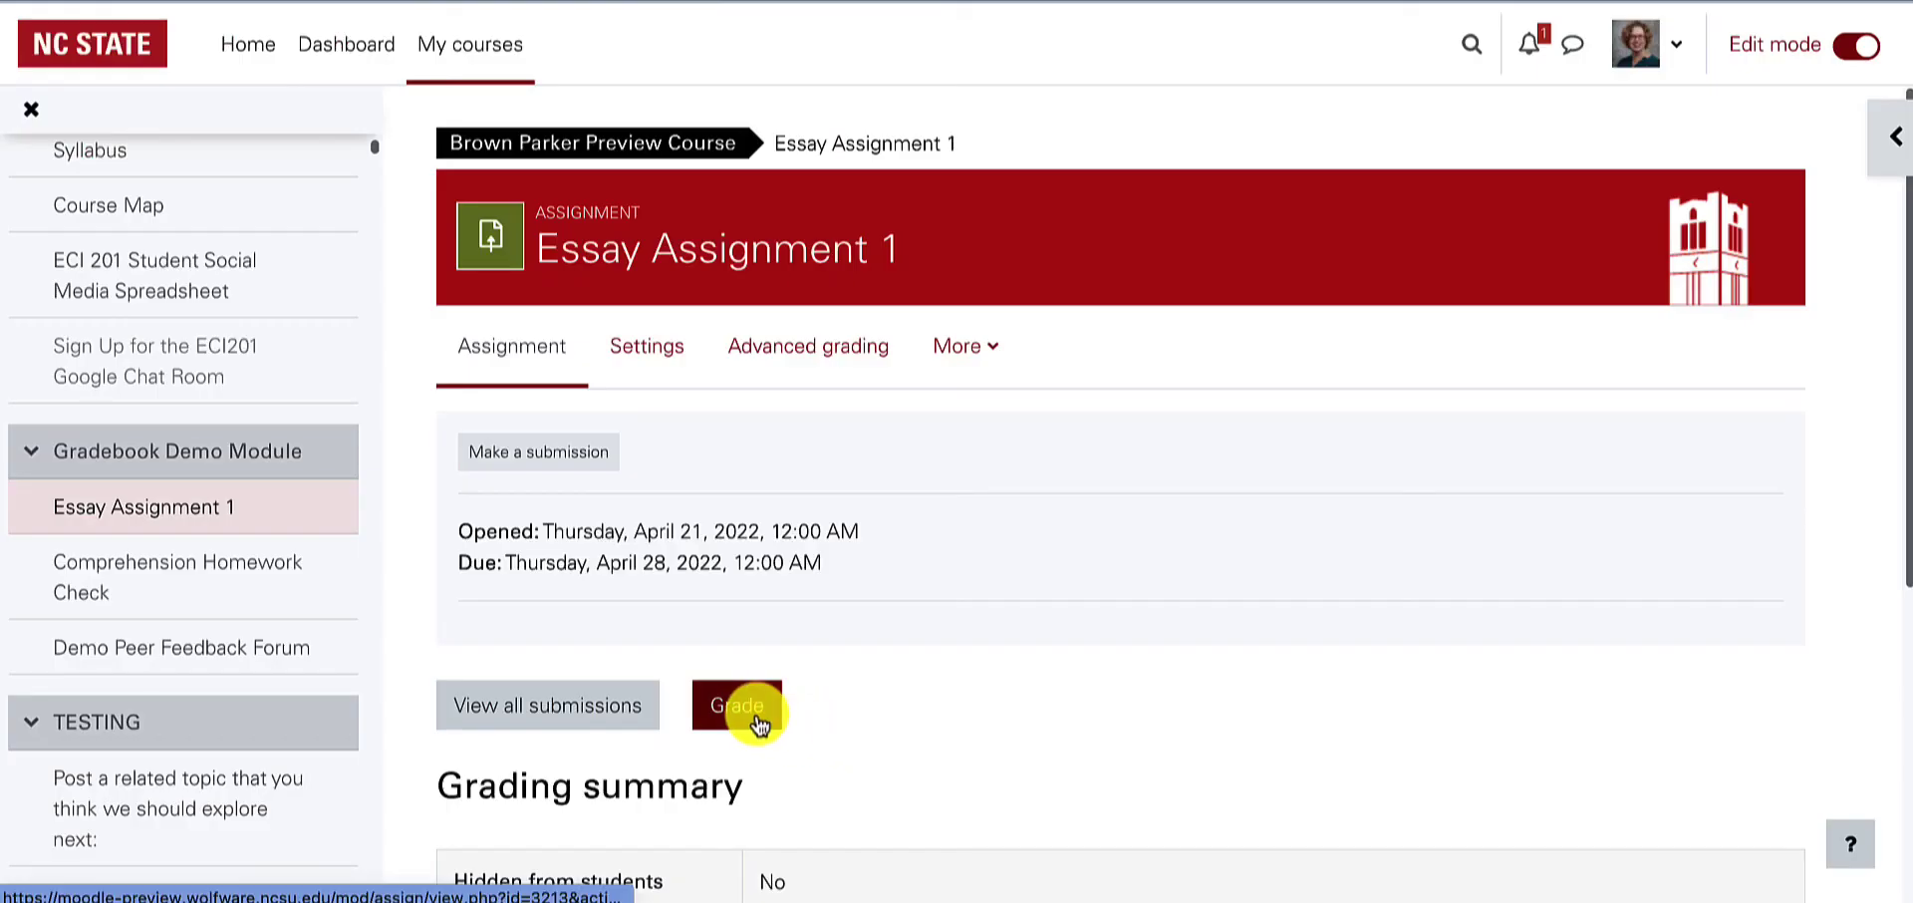
{"action": "left_click", "coordinate": [738, 706]}
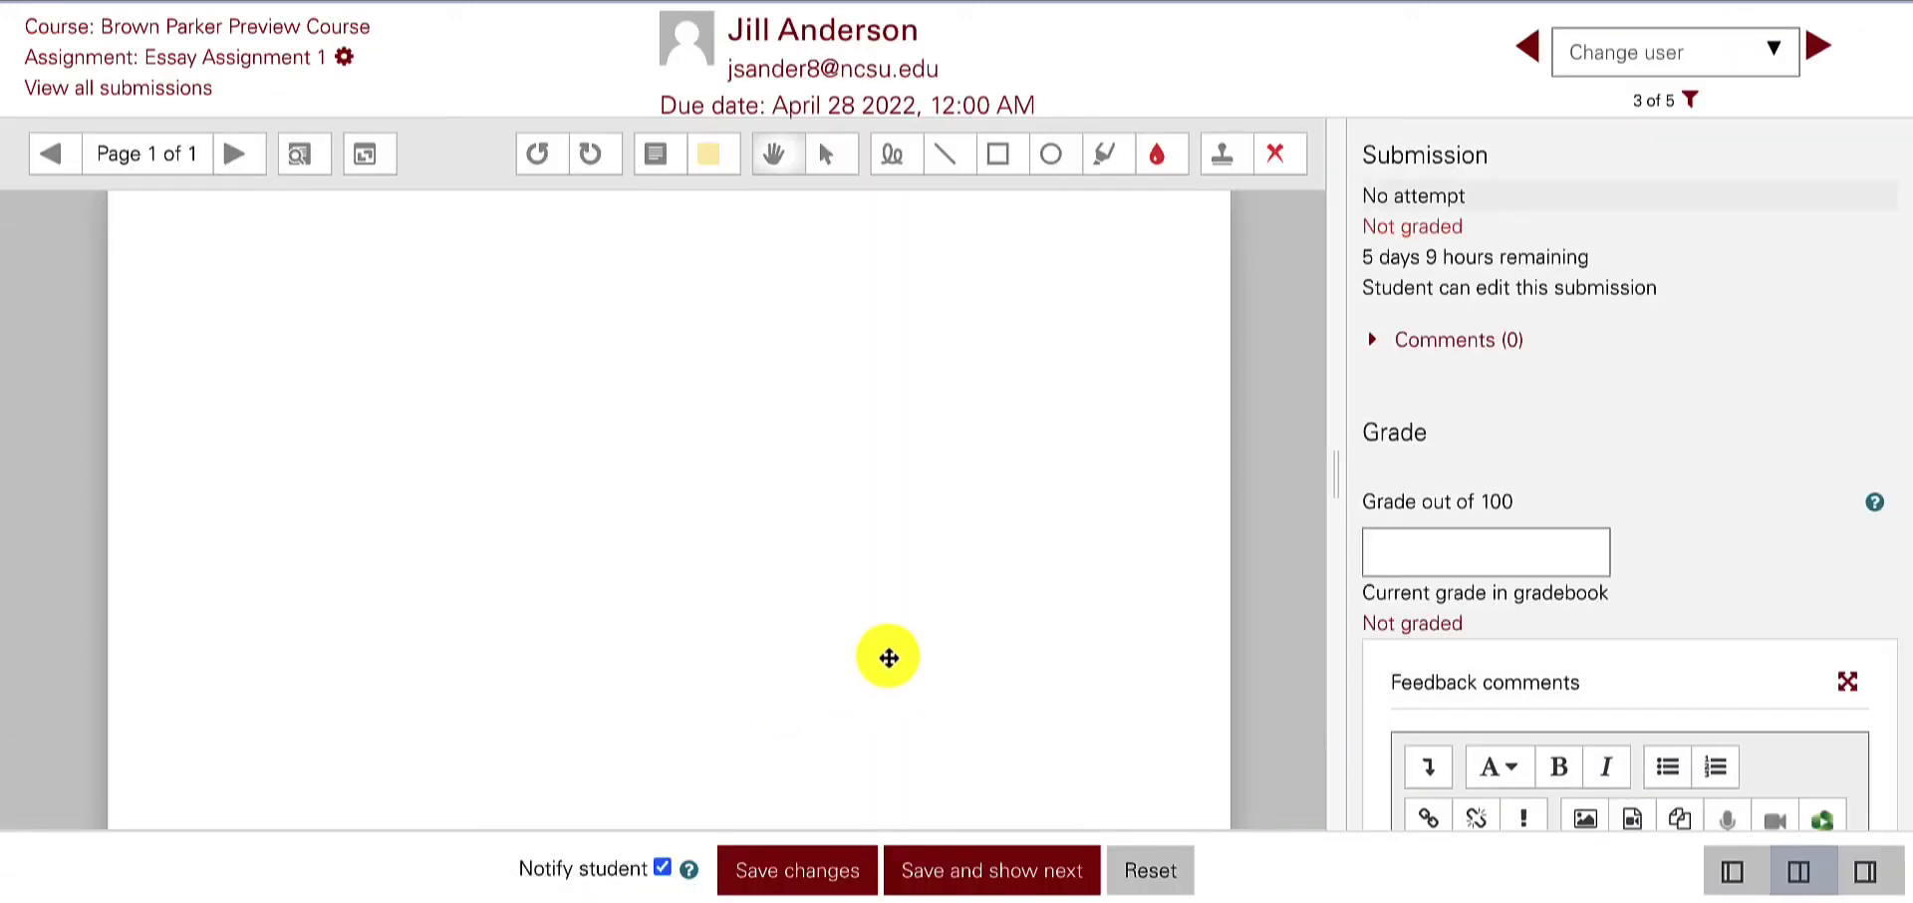
{"action": "left_click", "coordinate": [1777, 55]}
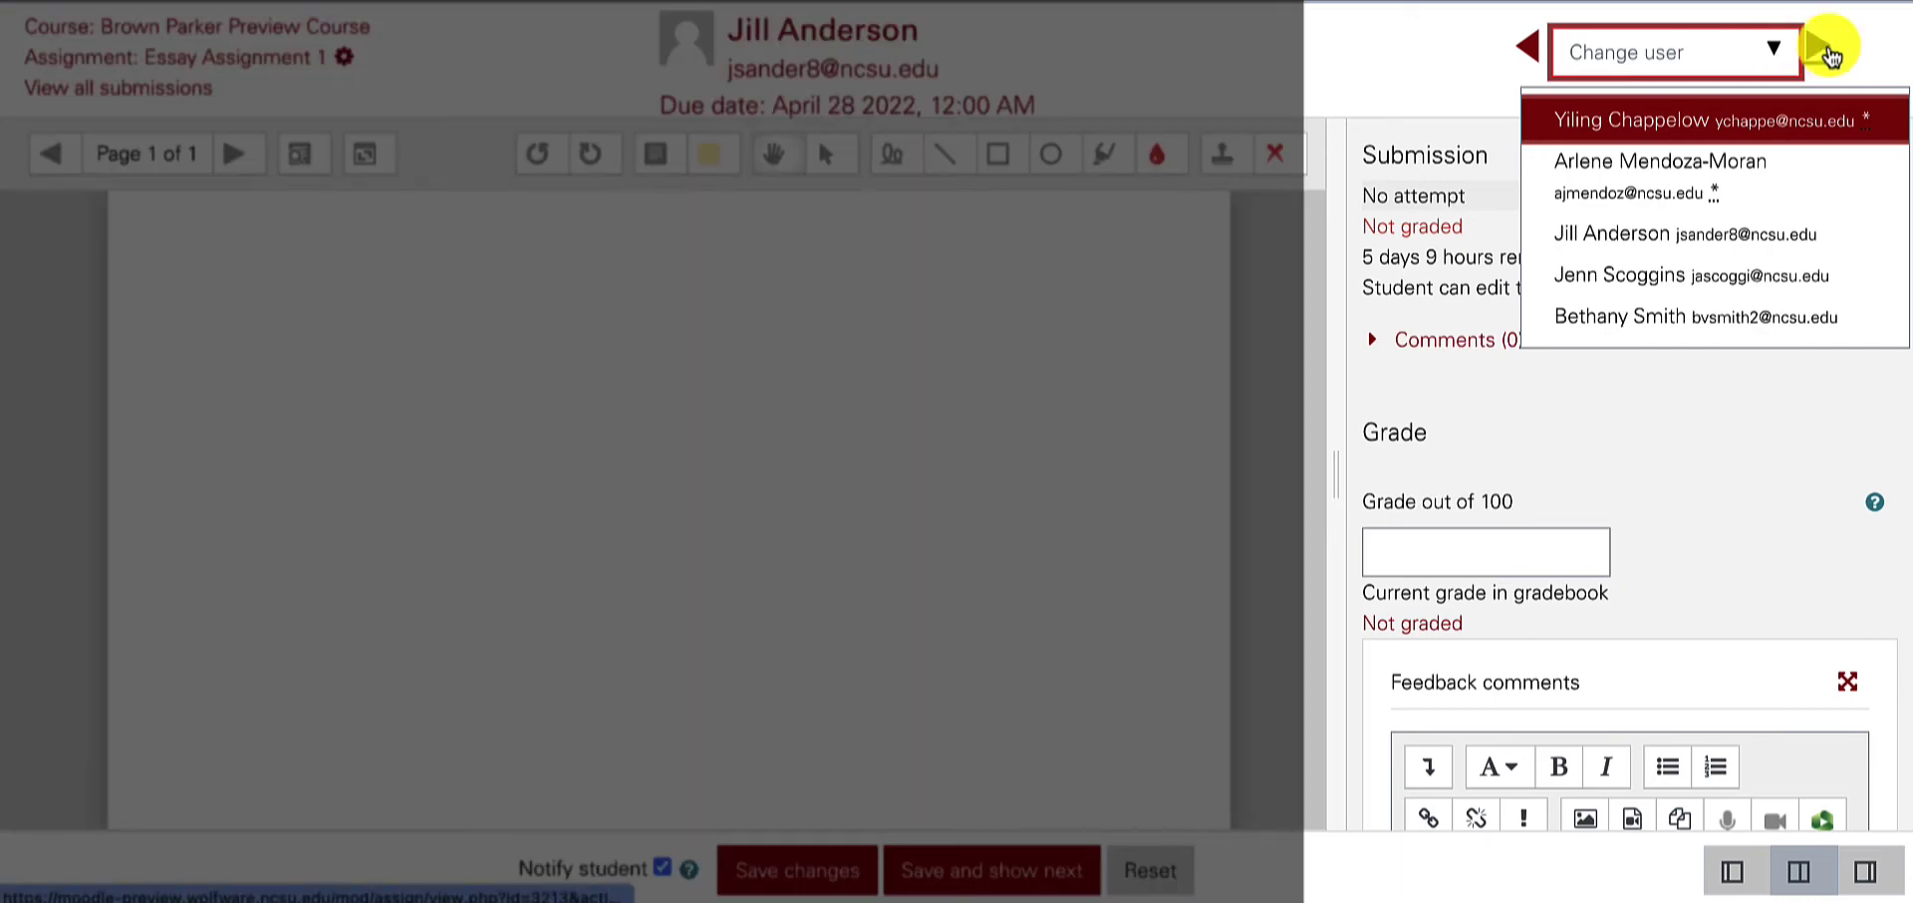
{"action": "left_click", "coordinate": [1822, 48]}
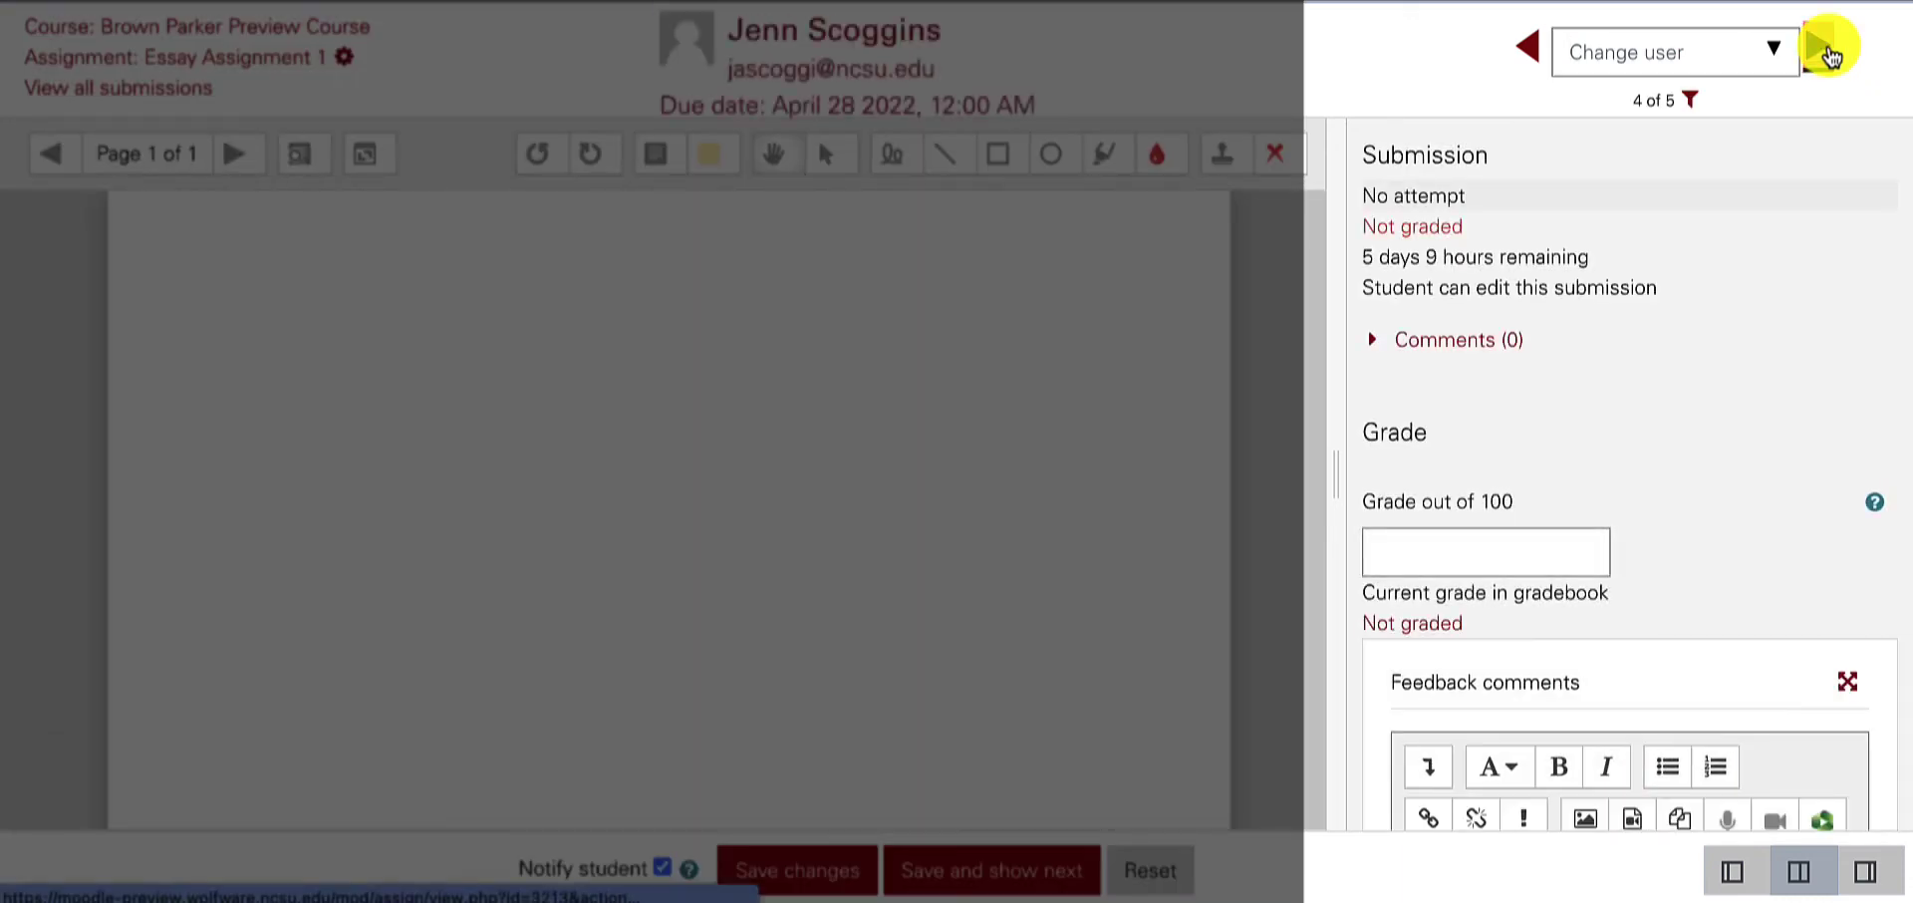
{"action": "left_click", "coordinate": [1822, 48]}
Step: Give the first student a grade of 85 with the feedback "This is my feedback" and save with student notification on
{"action": "scroll", "coordinate": [1614, 369], "scroll_direction": "down", "scroll_amount": 1}
{"action": "left_click", "coordinate": [1520, 321]}
{"action": "type", "text": "85"}
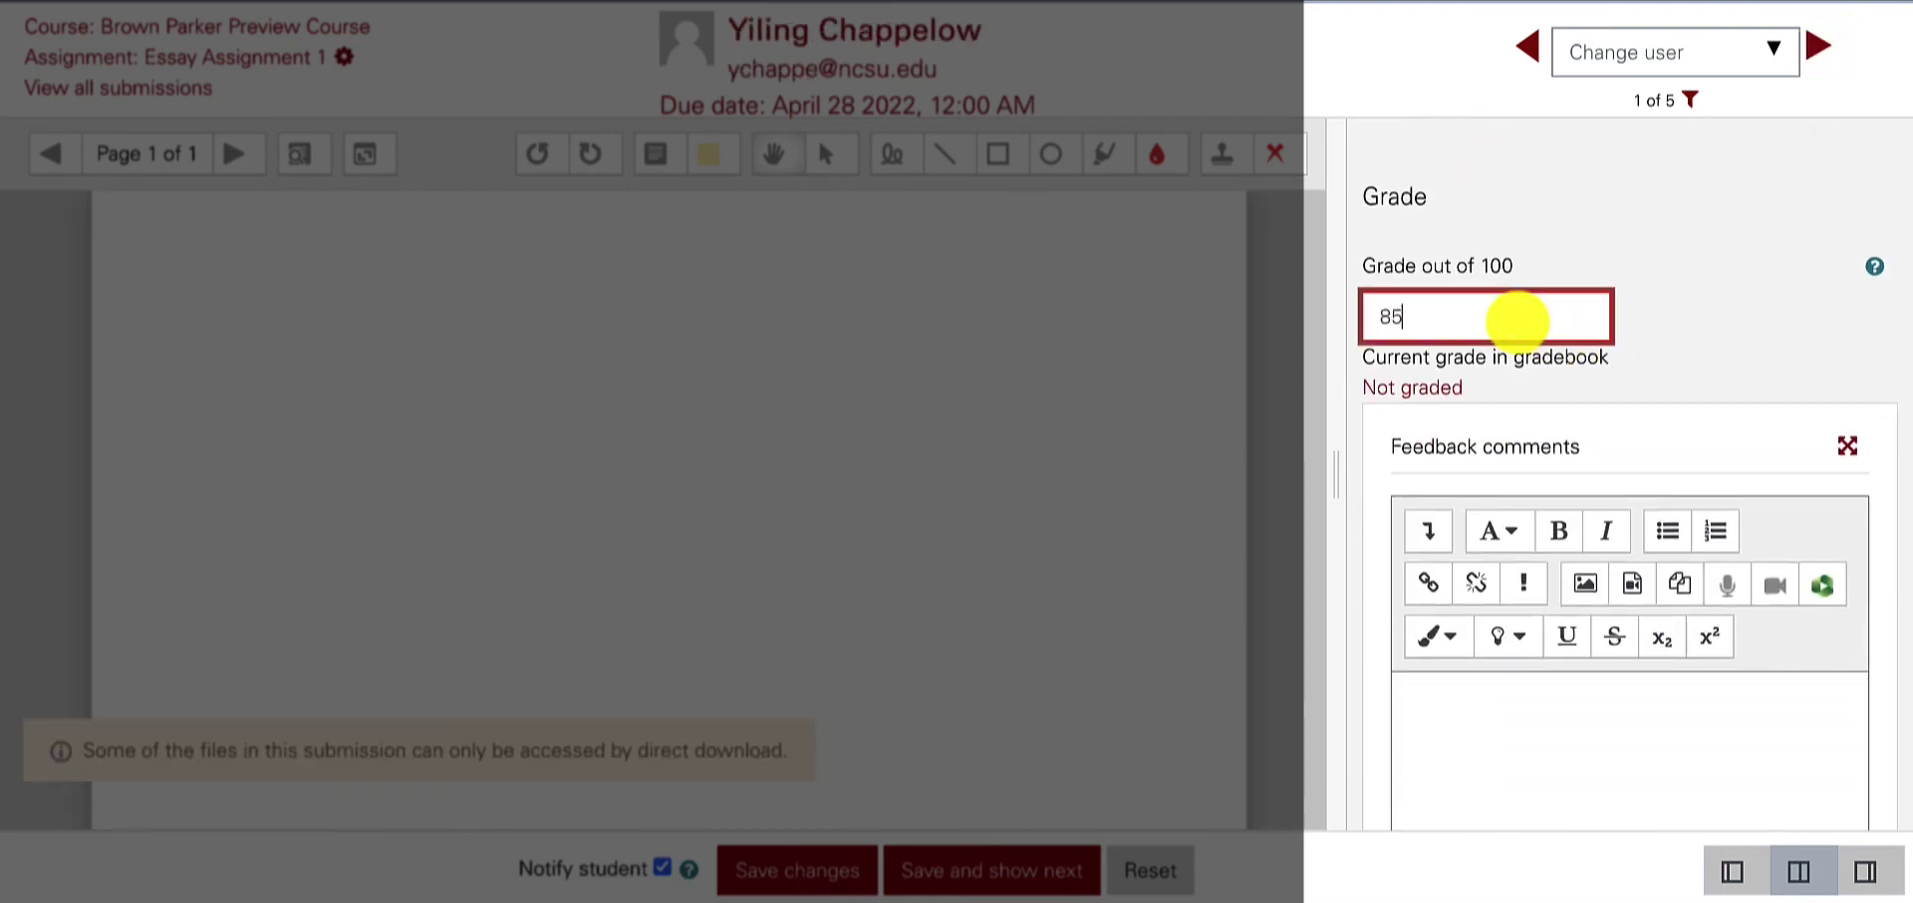
{"action": "scroll", "coordinate": [1516, 321], "scroll_direction": "down", "scroll_amount": 3}
{"action": "left_click", "coordinate": [1473, 418]}
{"action": "type", "text": "This is my feedback"}
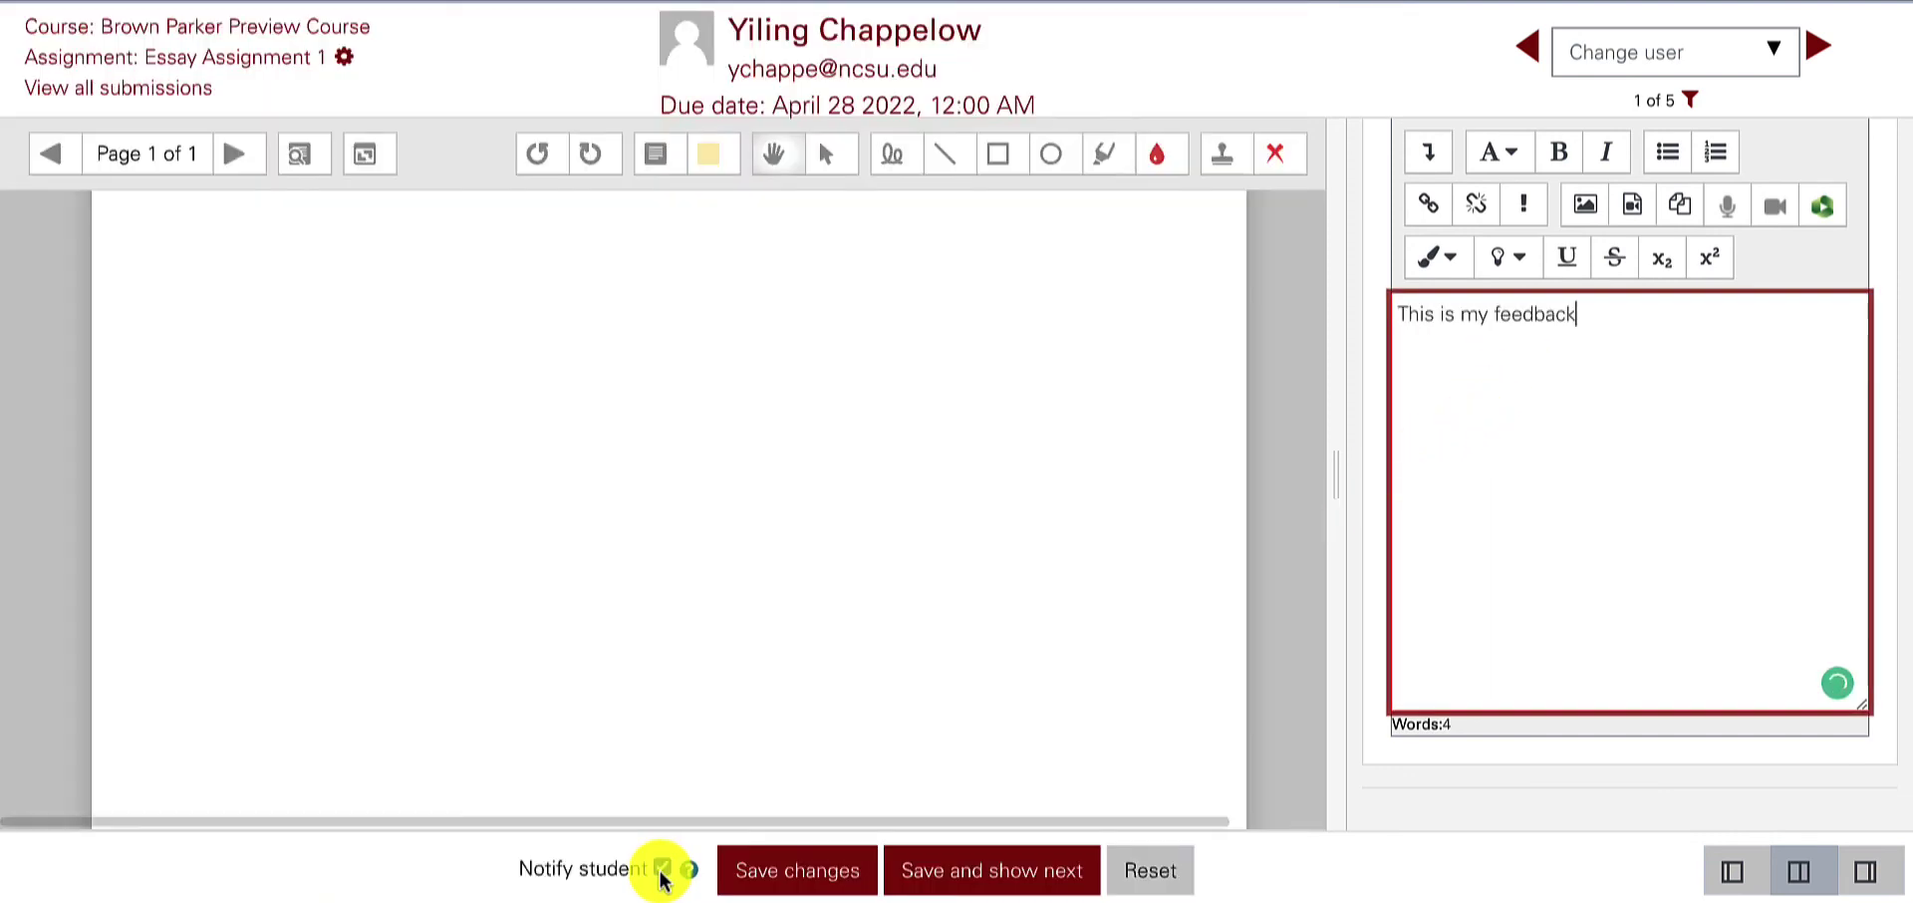
{"action": "left_click", "coordinate": [662, 867]}
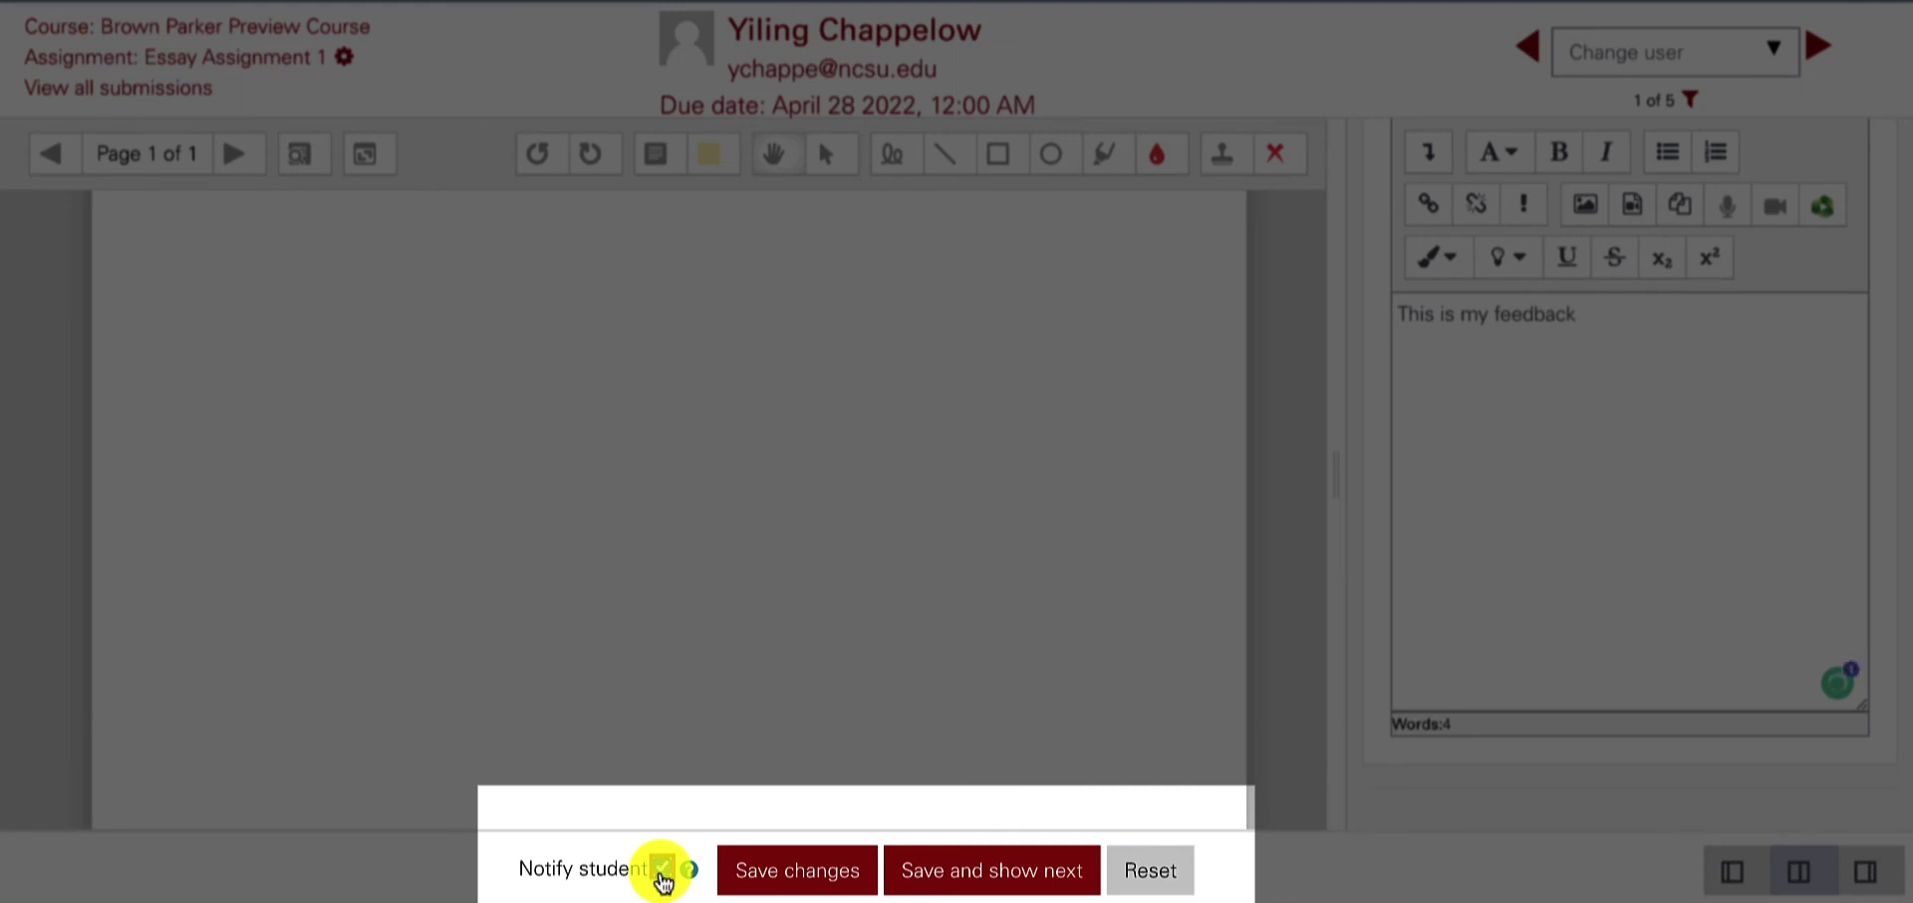
{"action": "left_click", "coordinate": [777, 881]}
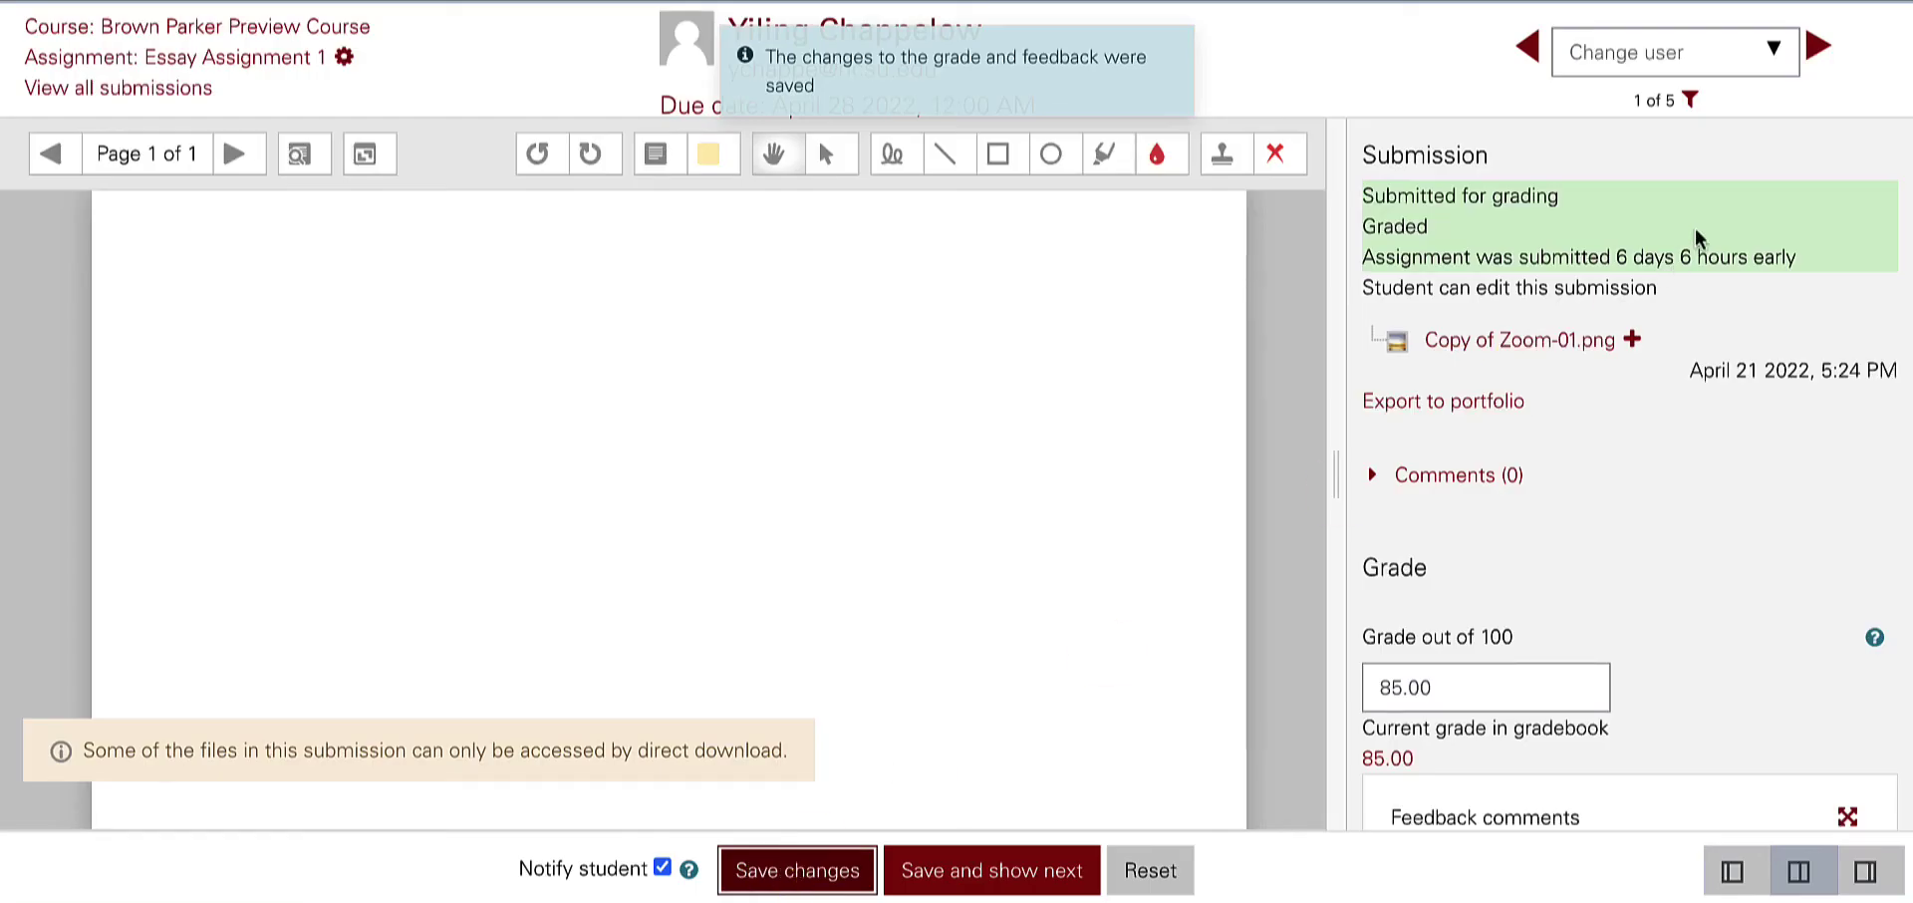
Step: Go to the second student's submission and look over the submitted PDF and its grading section
{"action": "left_click", "coordinate": [1818, 56]}
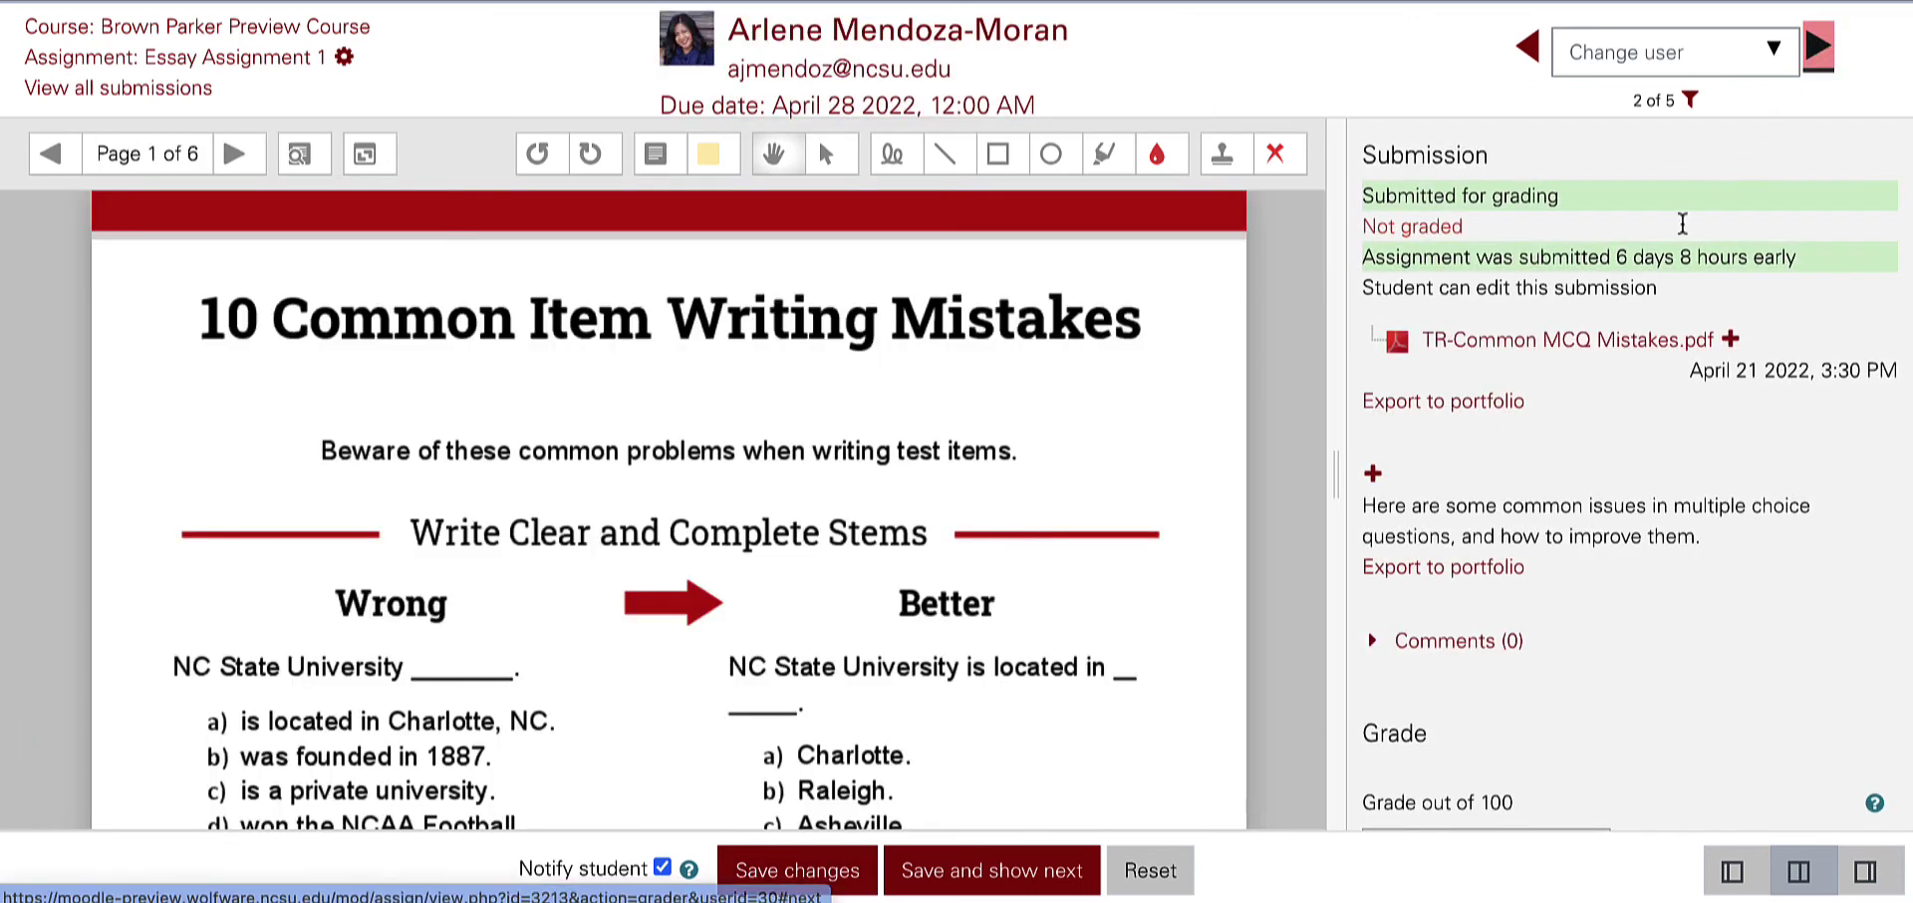
{"action": "scroll", "coordinate": [1544, 402], "scroll_direction": "down", "scroll_amount": 1}
{"action": "scroll", "coordinate": [1542, 399], "scroll_direction": "down", "scroll_amount": 3}
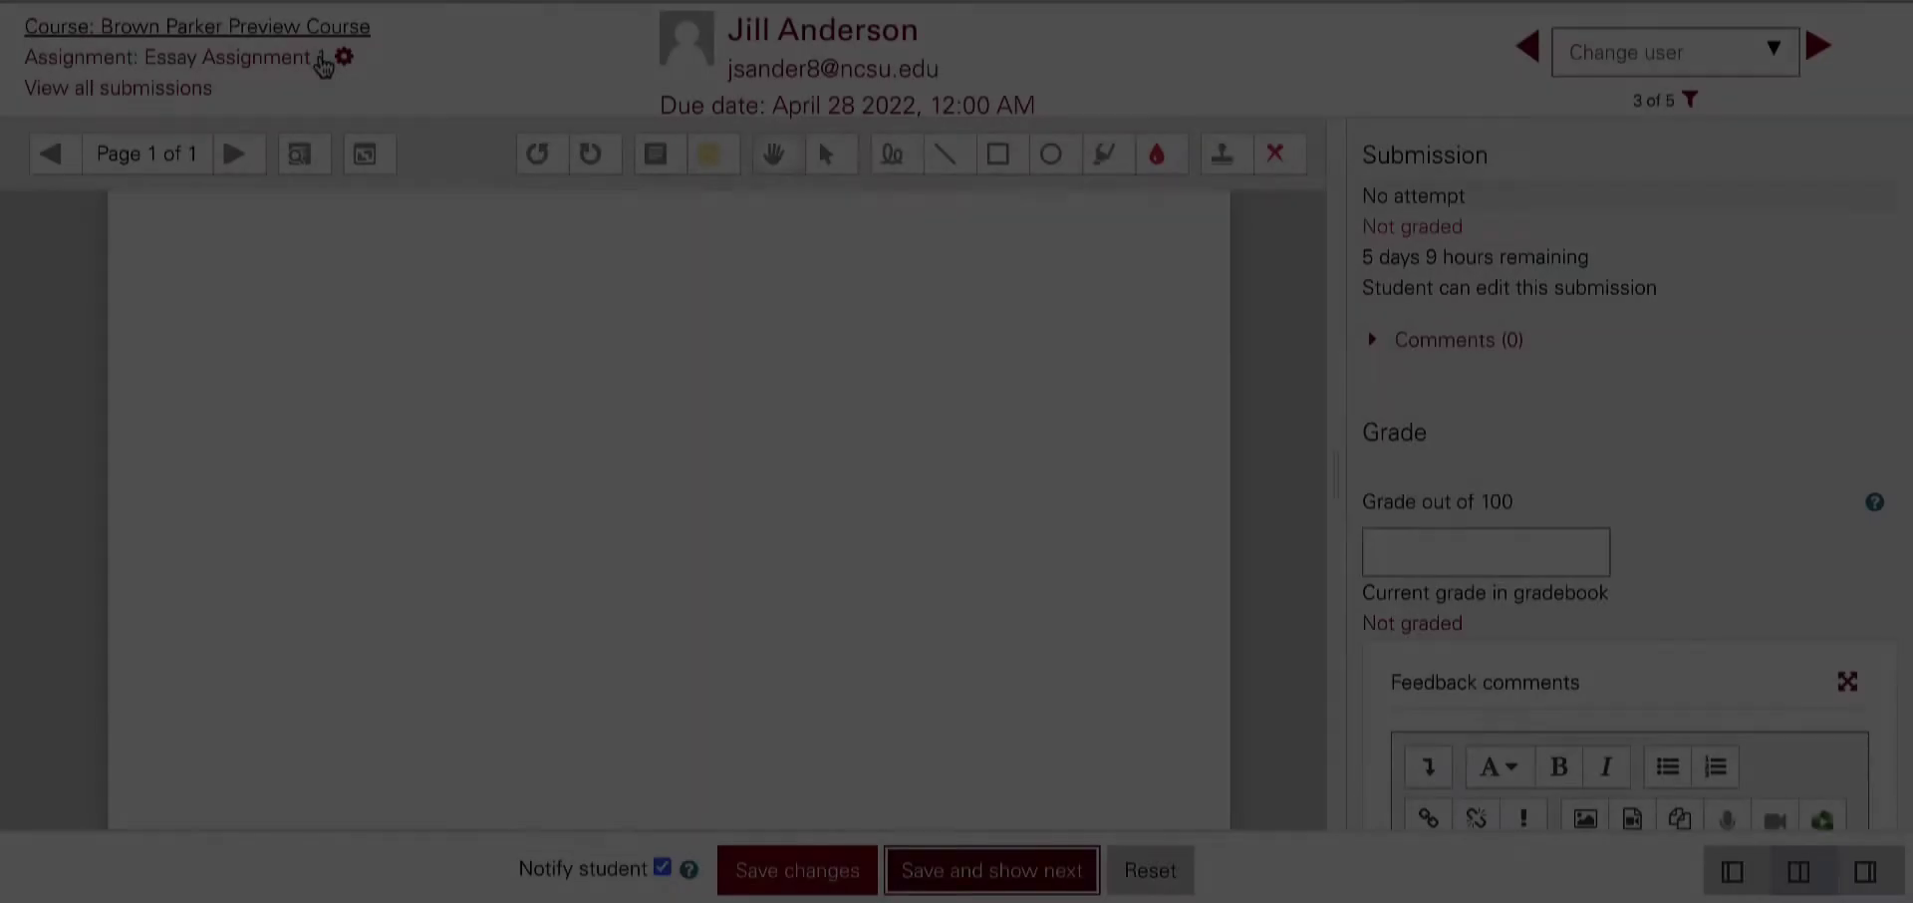
Step: Return to the course page, open the Demo Peer Feedback Forum and bring up the help and documentation links
{"action": "left_click", "coordinate": [297, 30]}
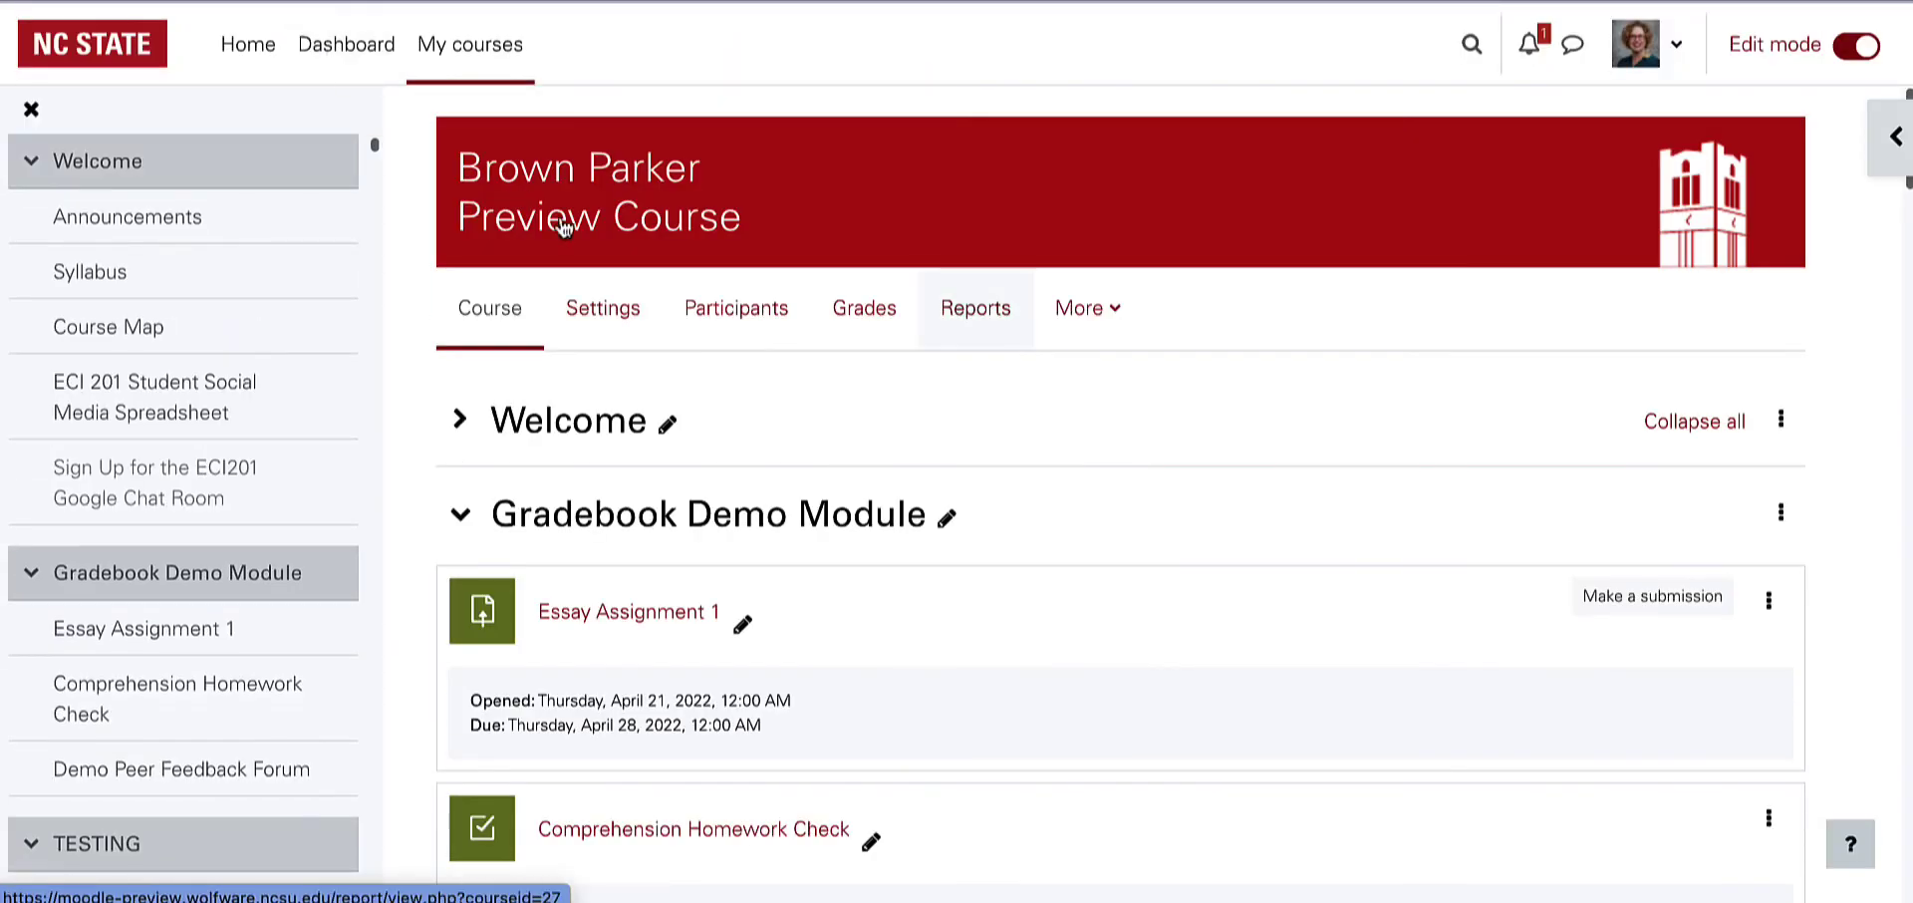
{"action": "scroll", "coordinate": [877, 443], "scroll_direction": "down", "scroll_amount": 5}
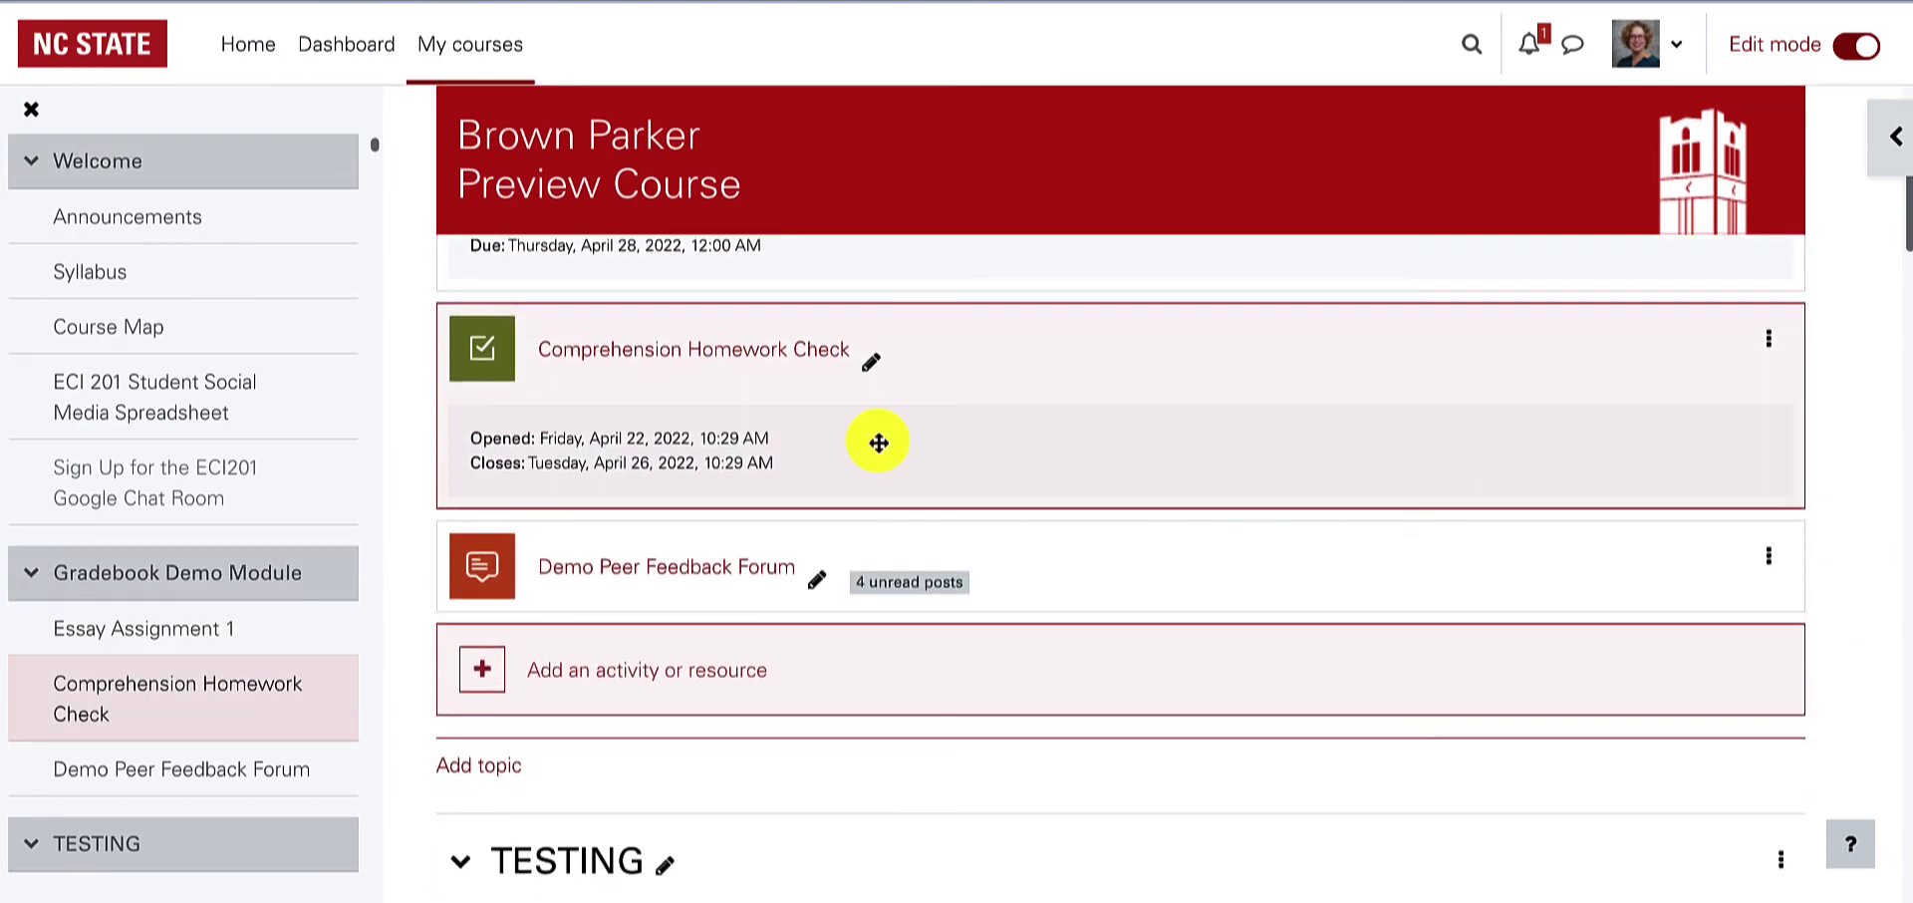
{"action": "left_click", "coordinate": [703, 566]}
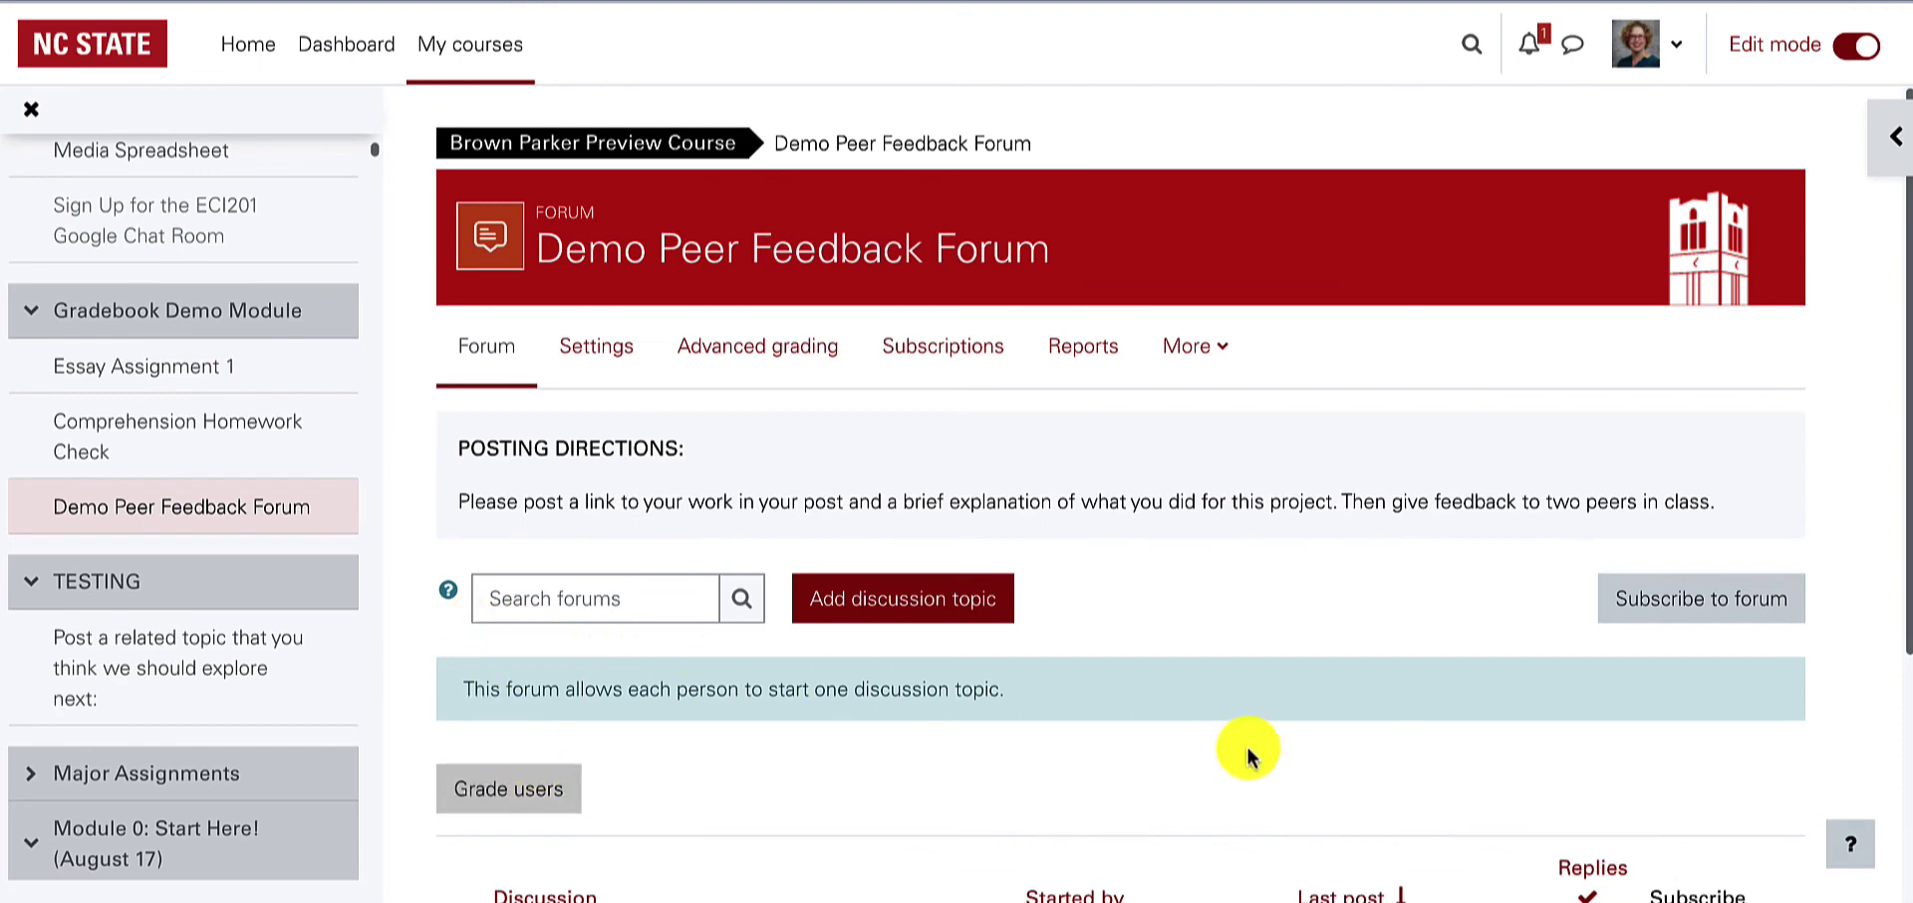
{"action": "left_click", "coordinate": [1851, 847]}
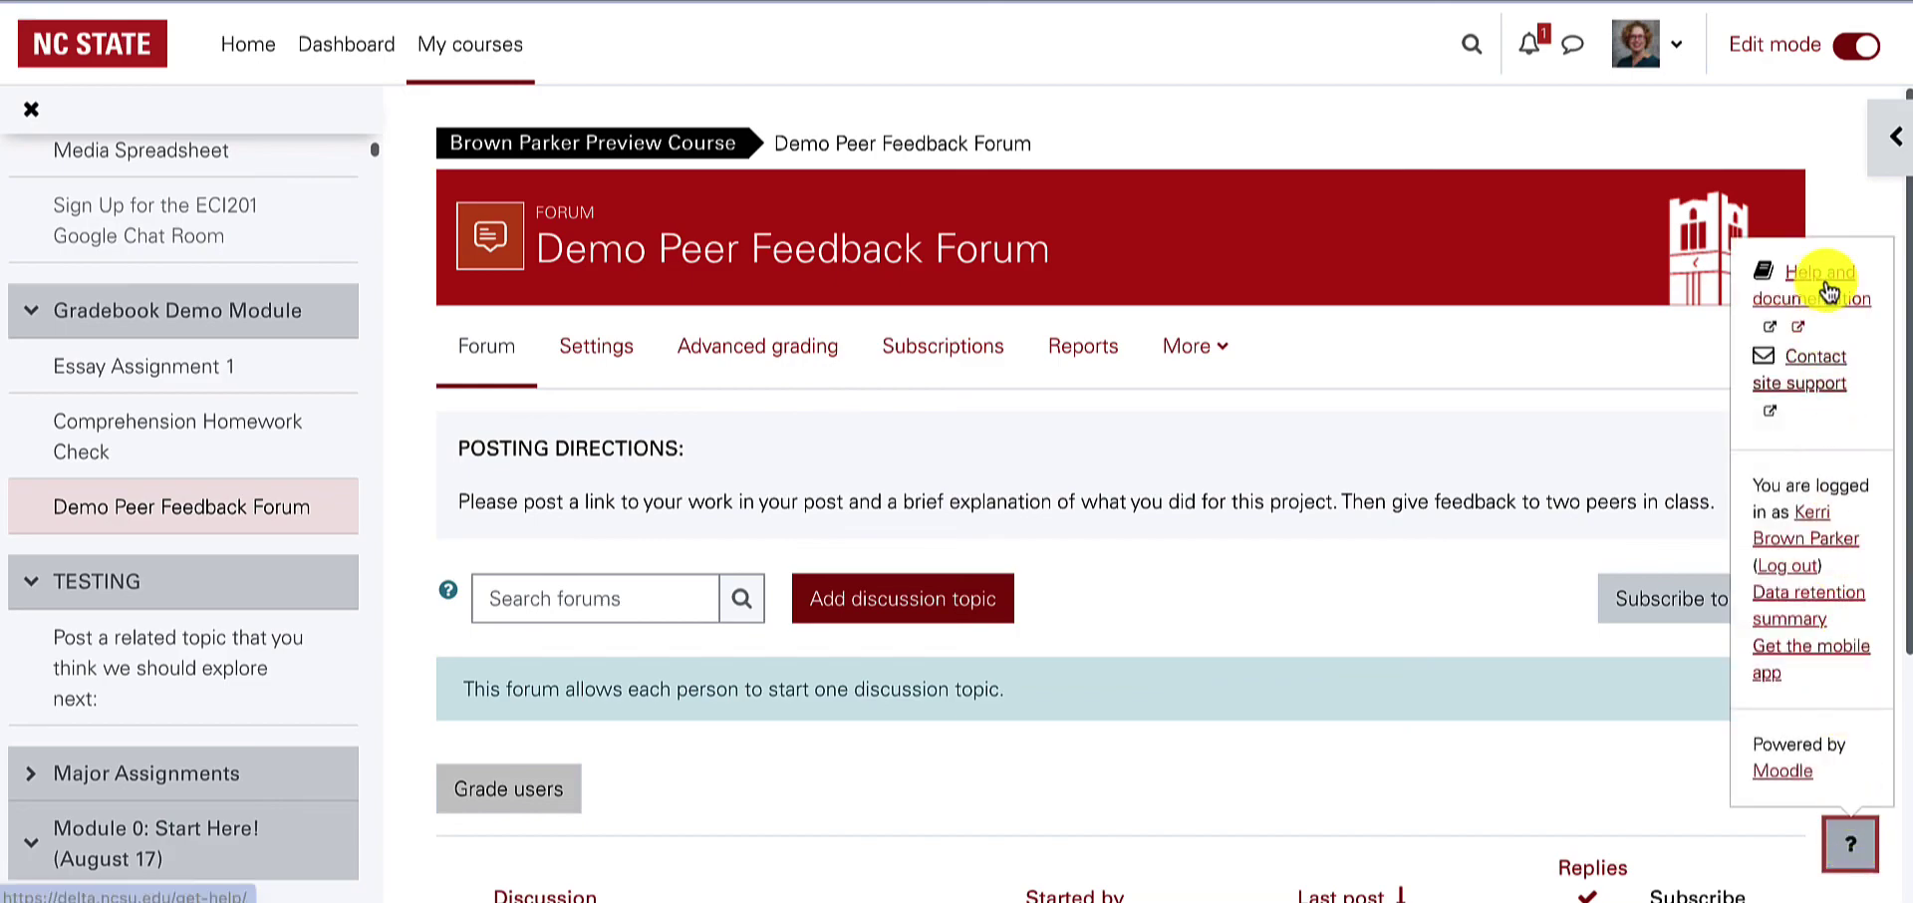